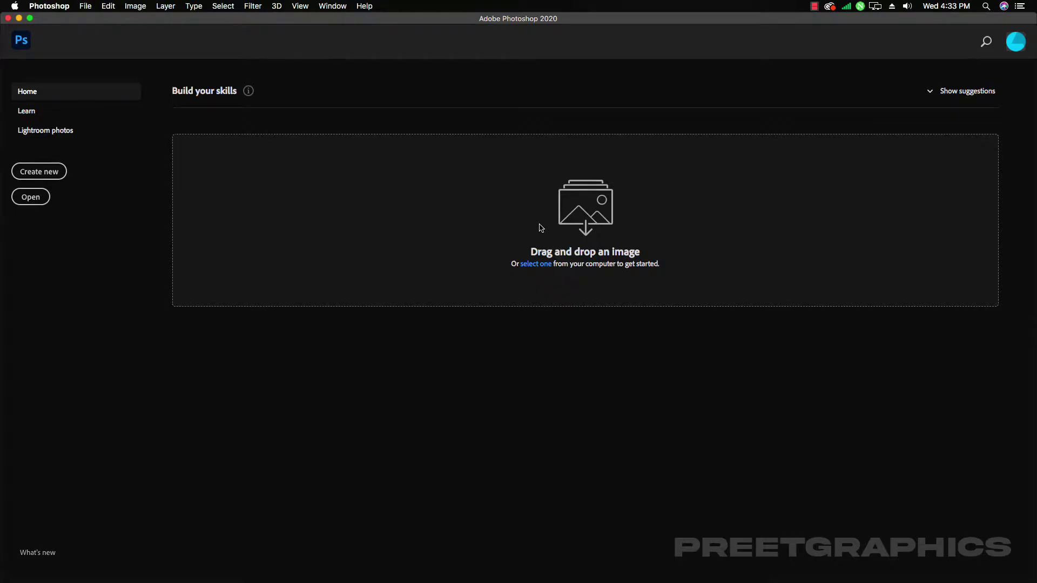
Switch to Finder and preview Effect.psd as a reference for the finished neon text
{"action": "key", "text": "super+Tab"}
{"action": "key", "text": "super+Tab"}
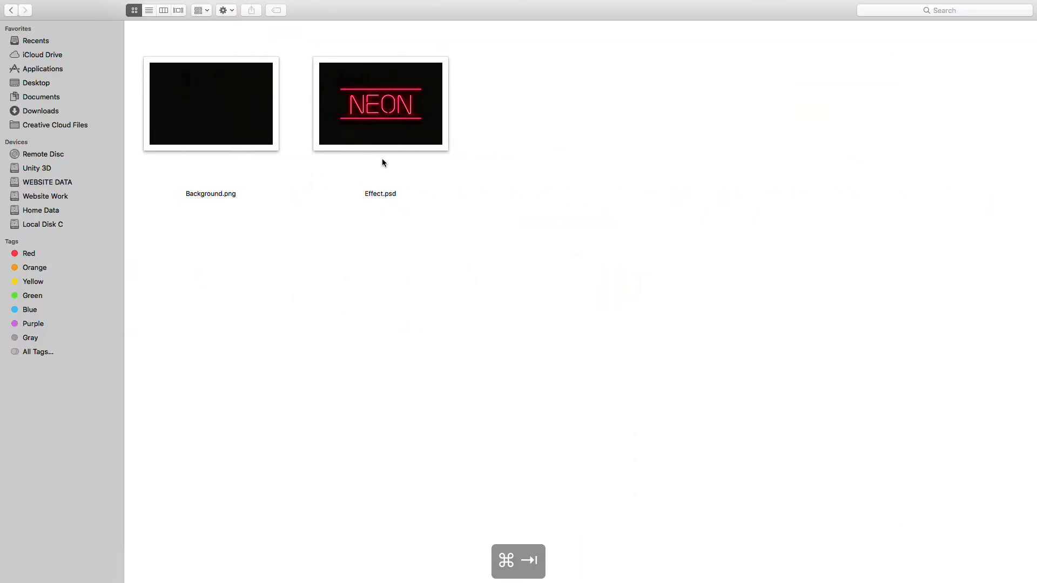
{"action": "left_click", "coordinate": [393, 143]}
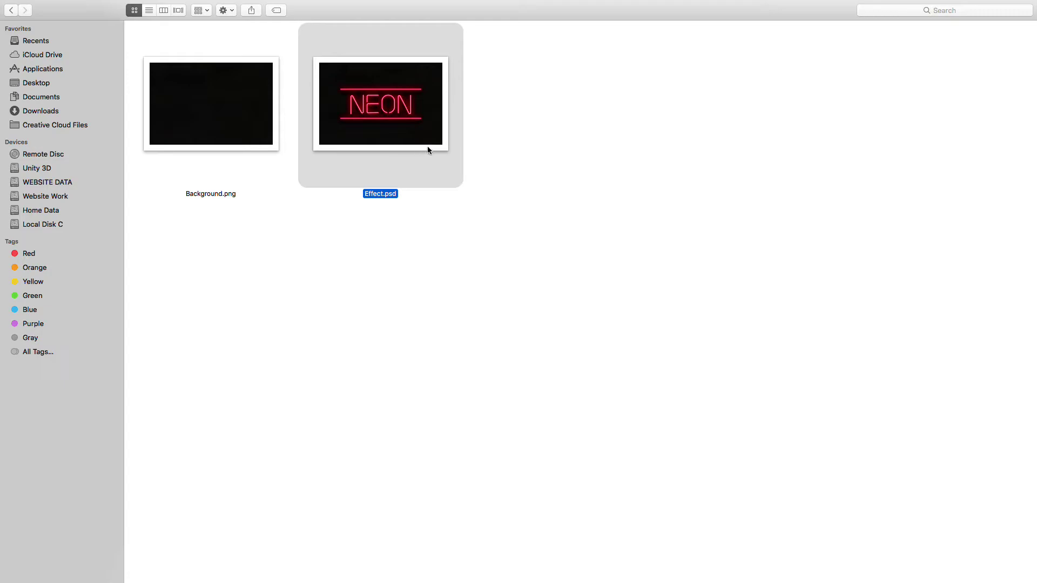
{"action": "key", "text": "space"}
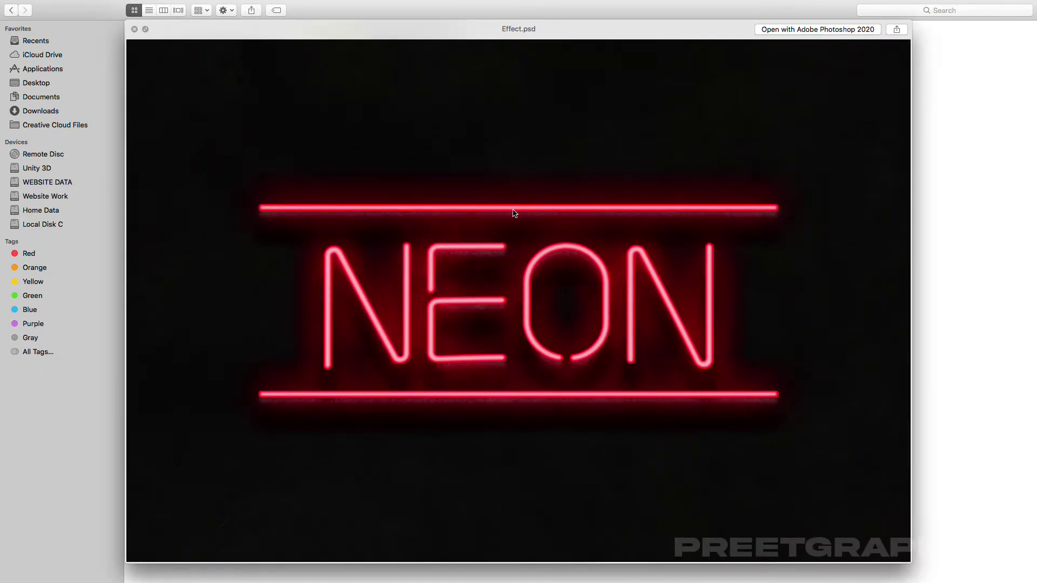
Switch to Chrome and look through the YouTube channel's uploaded videos for earlier neon text effect tutorials
{"action": "key", "text": "super+Tab"}
{"action": "key", "text": "super+Tab"}
{"action": "key", "text": "super+Tab"}
{"action": "key", "text": "super+Tab"}
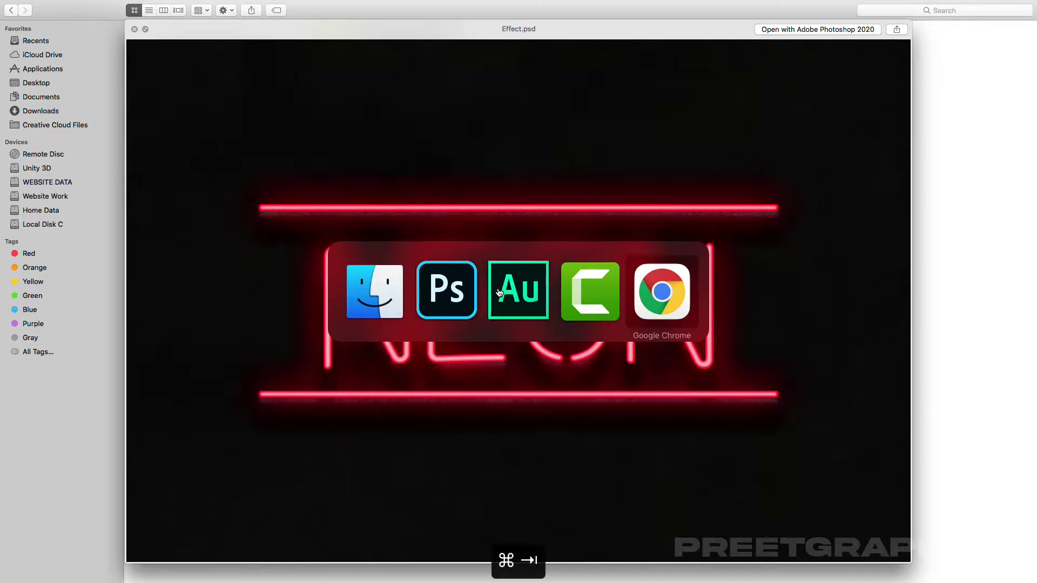
{"action": "left_click", "coordinate": [318, 286]}
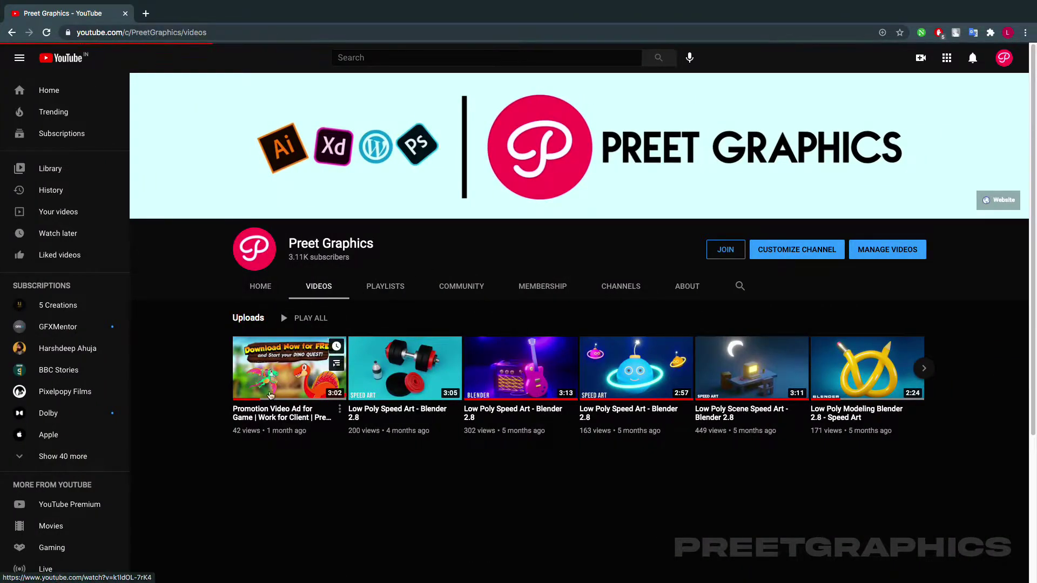
{"action": "scroll", "coordinate": [455, 348], "scroll_direction": "down", "scroll_amount": 4}
{"action": "scroll", "coordinate": [268, 209], "scroll_direction": "up", "scroll_amount": 3}
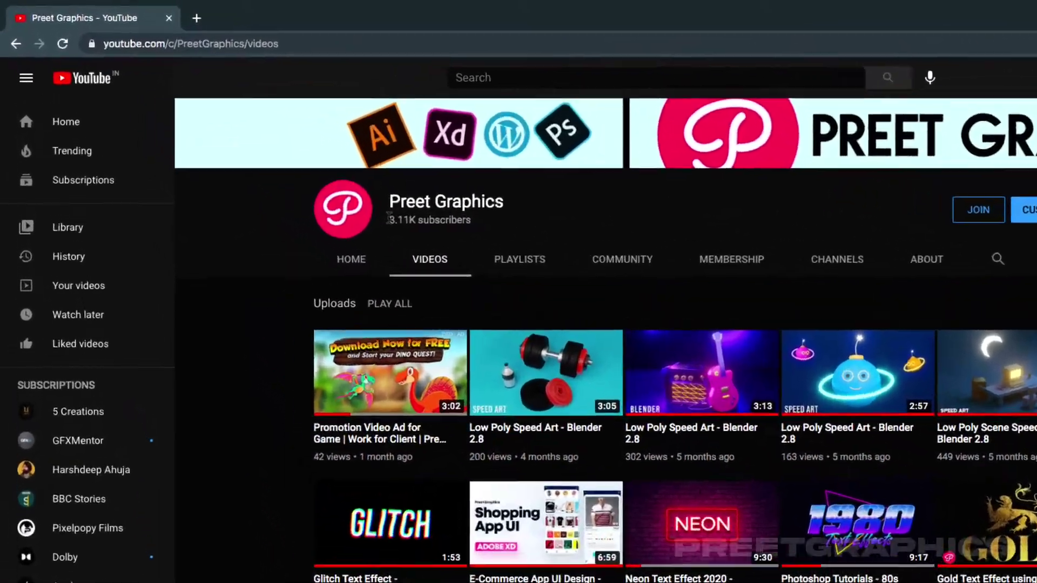
{"action": "left_click_drag", "start_coordinate": [289, 163], "coordinate": [312, 167]}
{"action": "left_click", "coordinate": [505, 270]}
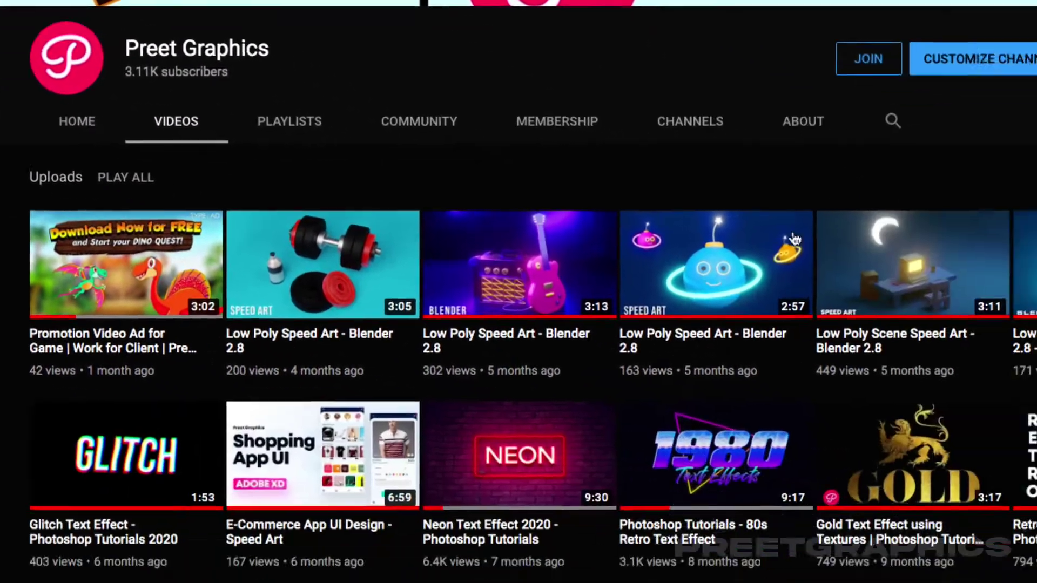
{"action": "scroll", "coordinate": [352, 190], "scroll_direction": "down", "scroll_amount": 4}
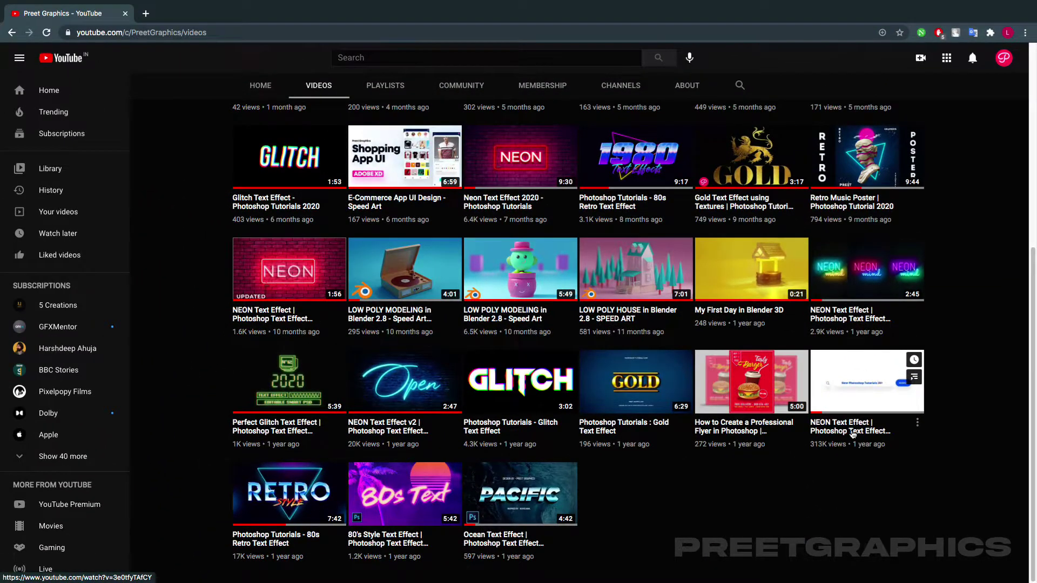
Switch to Photoshop and create a 1920 × 1080 px RGB document named "Neon Text 2021" at 72 pixels/inch
{"action": "key", "text": "super+Tab"}
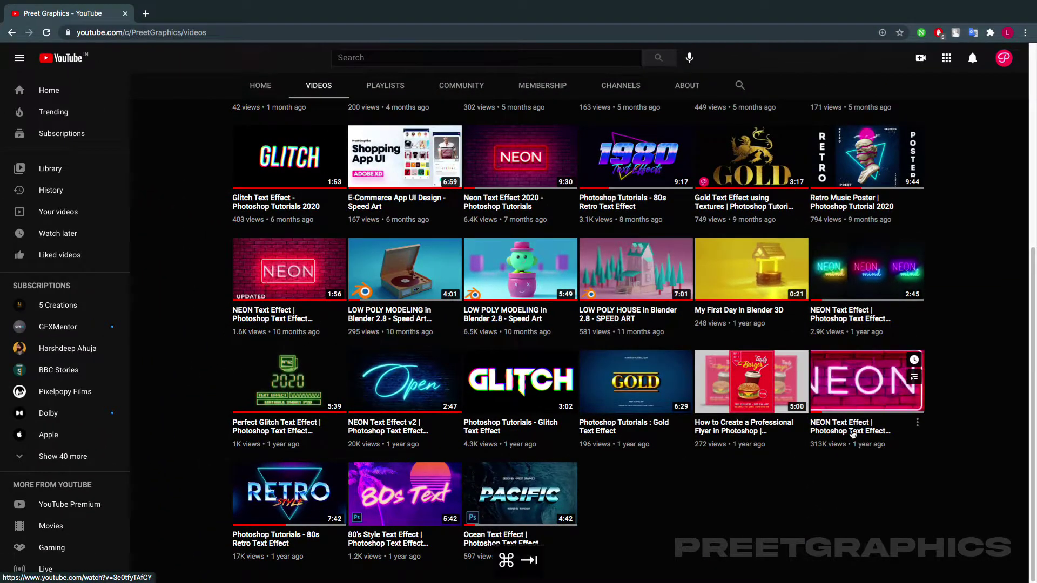
{"action": "key", "text": "super+Tab"}
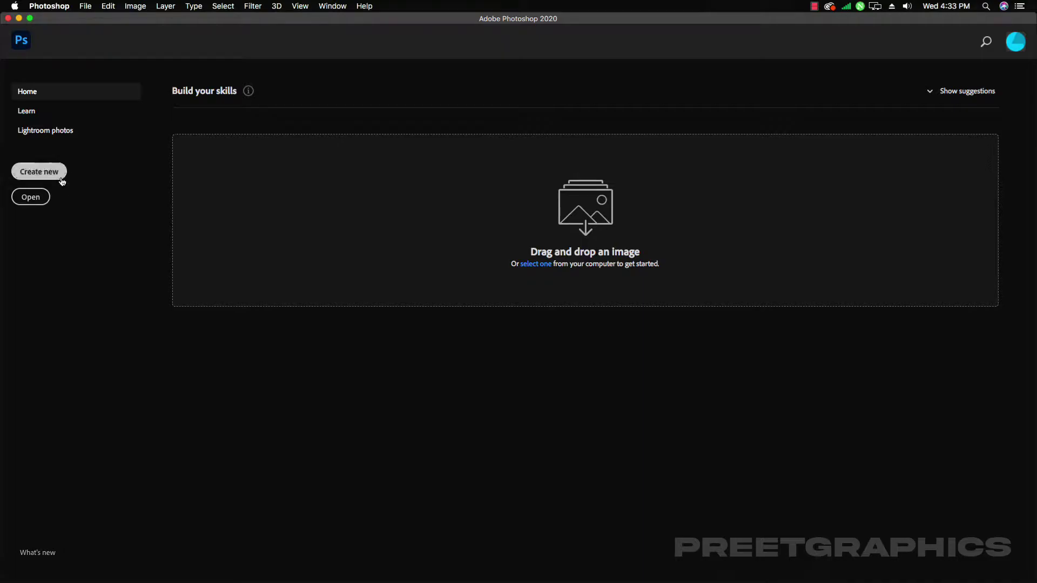
{"action": "left_click", "coordinate": [53, 175]}
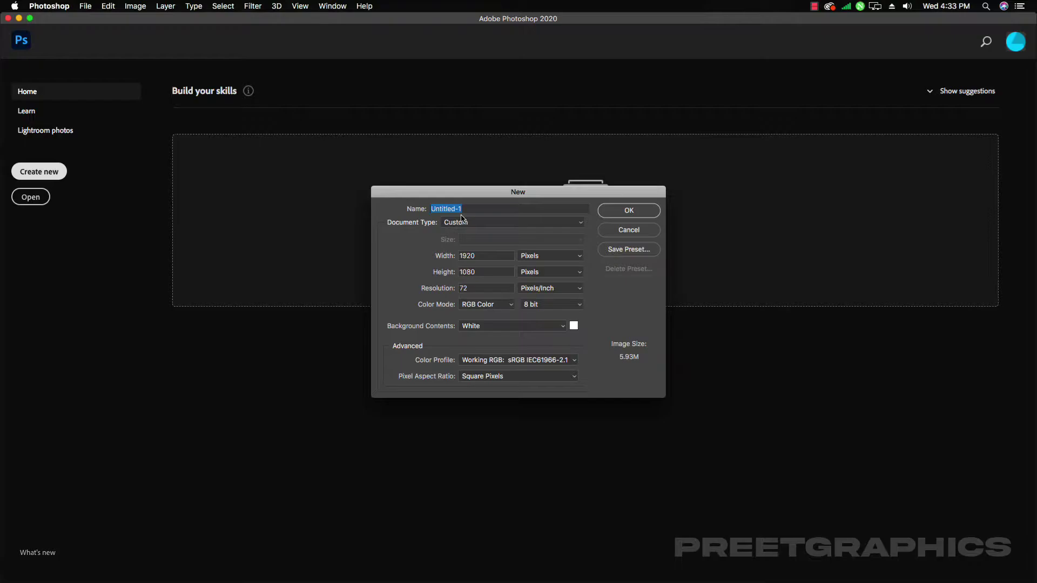
{"action": "type", "text": "N"}
{"action": "double_click", "coordinate": [494, 258]}
{"action": "key", "text": "Tab"}
{"action": "left_click", "coordinate": [603, 215]}
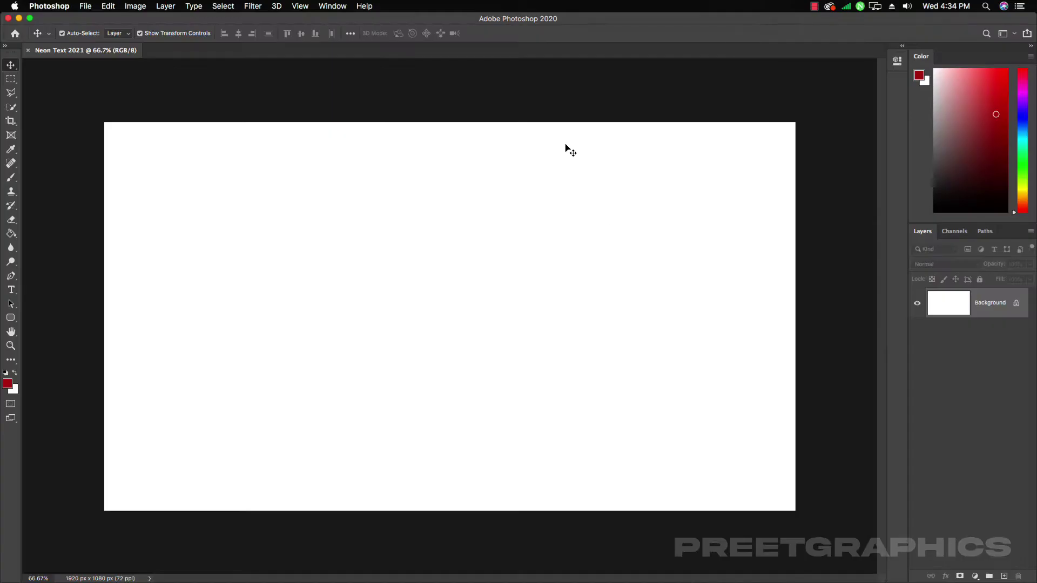
Open Background.png and copy its dark texture layer into the Neon Text 2021 document
{"action": "left_click", "coordinate": [85, 6]}
{"action": "key", "text": "Escape"}
{"action": "key", "text": "super+o"}
{"action": "left_click", "coordinate": [312, 85]}
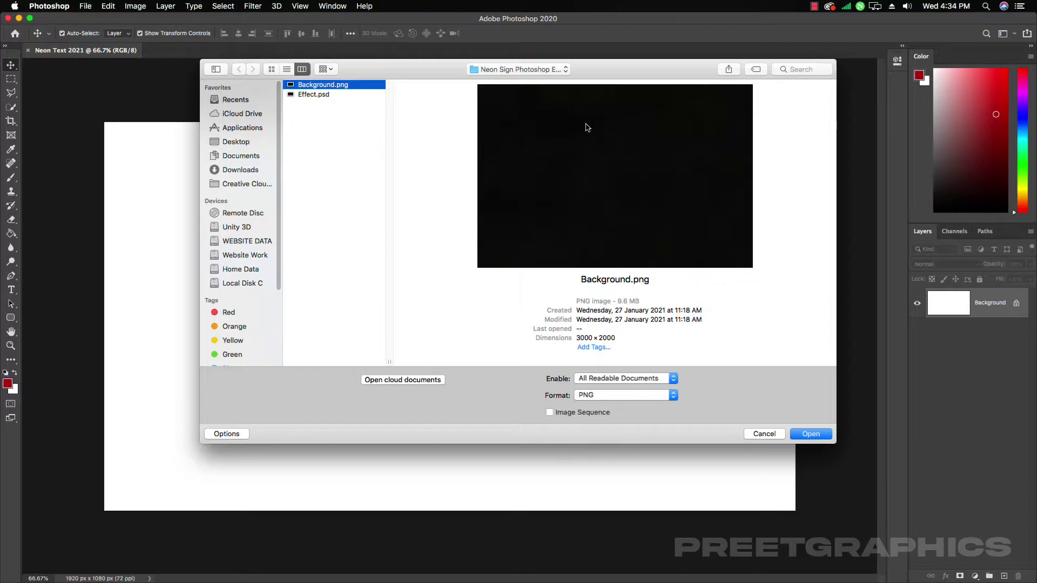
{"action": "left_click", "coordinate": [816, 434]}
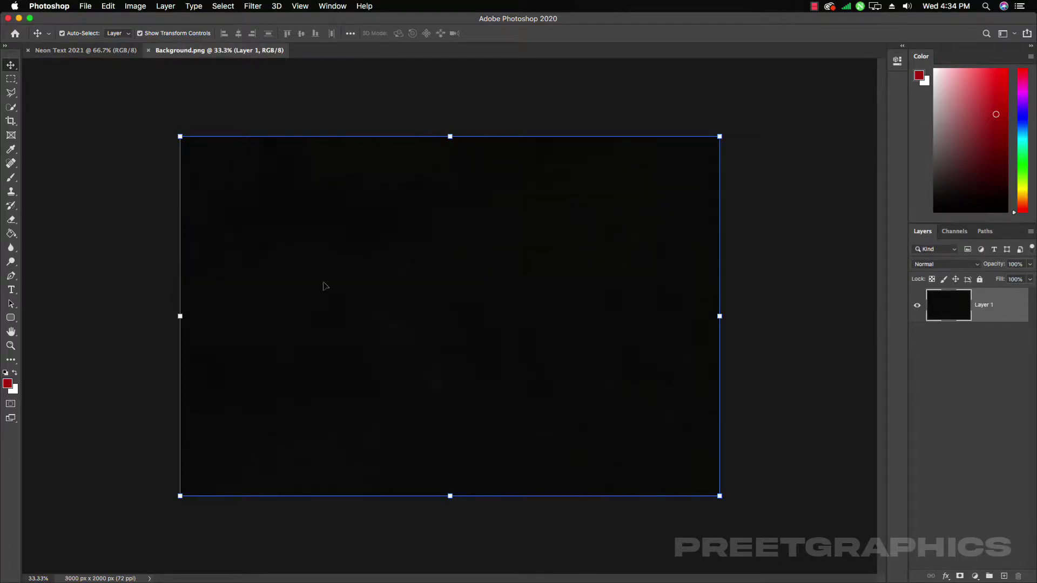
{"action": "left_click_drag", "start_coordinate": [325, 285], "coordinate": [480, 262]}
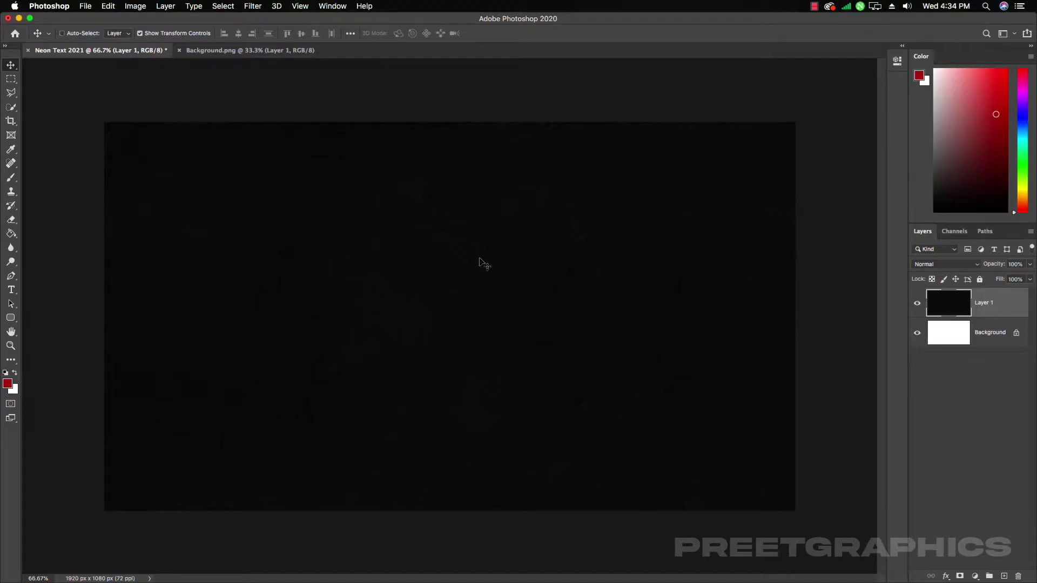
Centre the dark texture layer on the canvas and scale it proportionally to about 68%
{"action": "key", "text": "super+minus"}
{"action": "key", "text": "super+minus"}
{"action": "key", "text": "super+minus"}
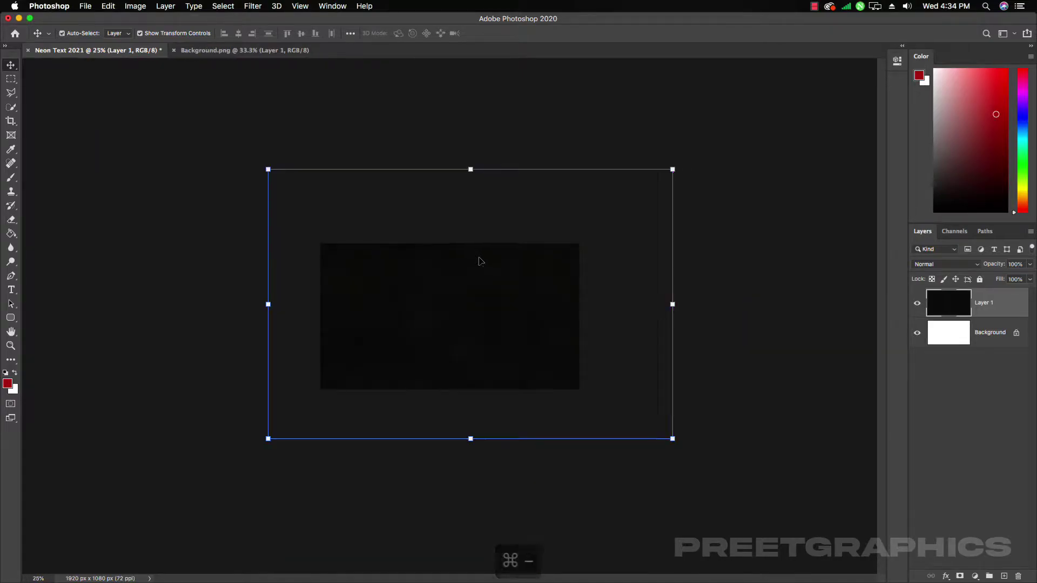
{"action": "mouse_move", "coordinate": [483, 301]}
{"action": "left_mouse_down"}
{"action": "mouse_move", "coordinate": [463, 300]}
{"action": "mouse_move", "coordinate": [467, 289]}
{"action": "left_mouse_up"}
{"action": "left_click_drag", "start_coordinate": [652, 451], "coordinate": [585, 408]}
{"action": "key", "text": "Return"}
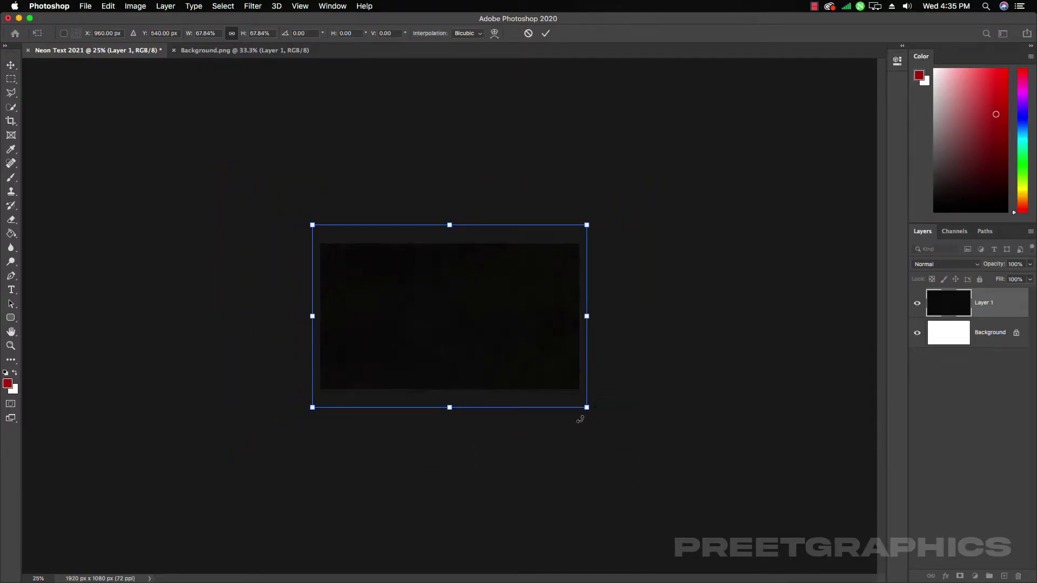
{"action": "left_click", "coordinate": [652, 383]}
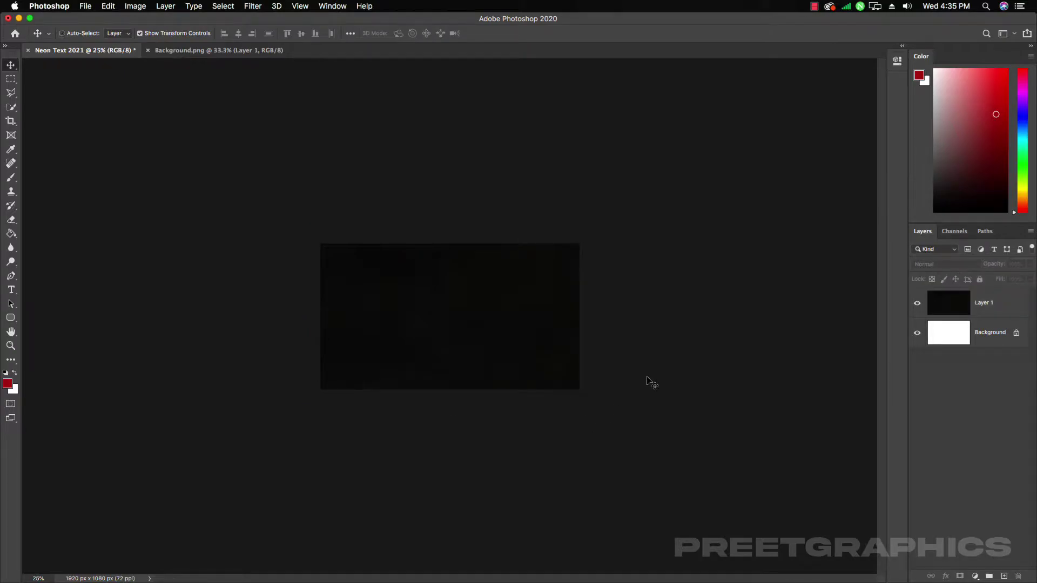
{"action": "key", "text": "super+0"}
Rename the dark texture layer as "Background"
{"action": "left_click", "coordinate": [250, 208]}
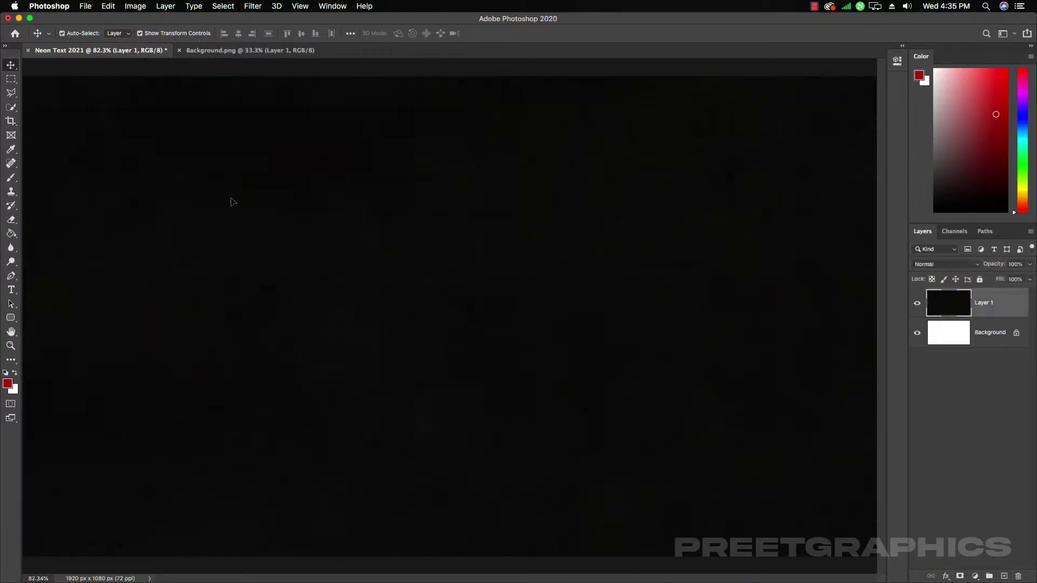
{"action": "double_click", "coordinate": [984, 303]}
{"action": "type", "text": "Background"}
{"action": "key", "text": "Return"}
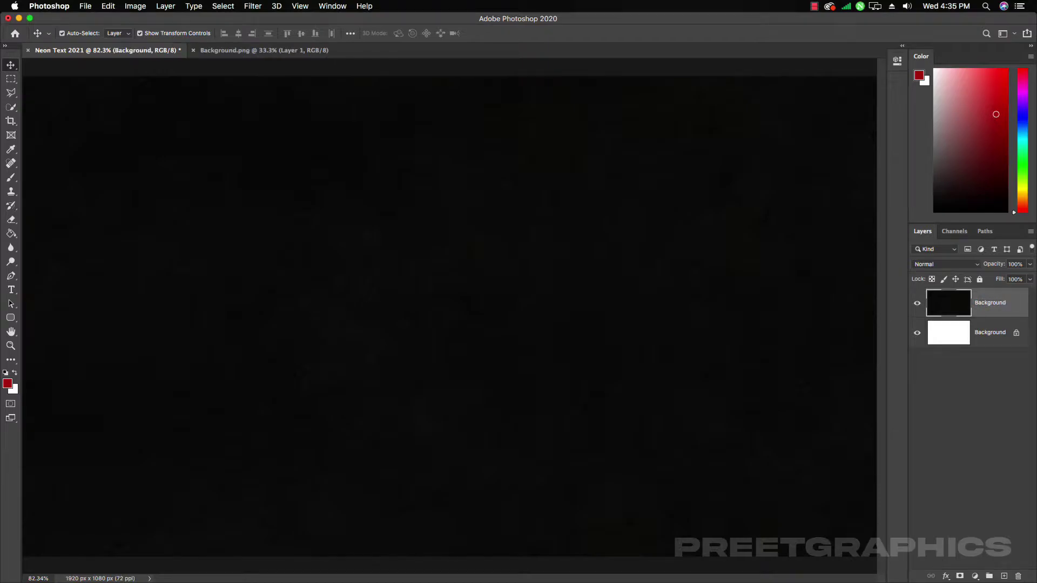
Delete the original white background layer and fully lock the dark texture layer
{"action": "left_click", "coordinate": [990, 336]}
{"action": "left_click", "coordinate": [1015, 333]}
{"action": "left_click", "coordinate": [1015, 577]}
{"action": "left_click", "coordinate": [599, 204]}
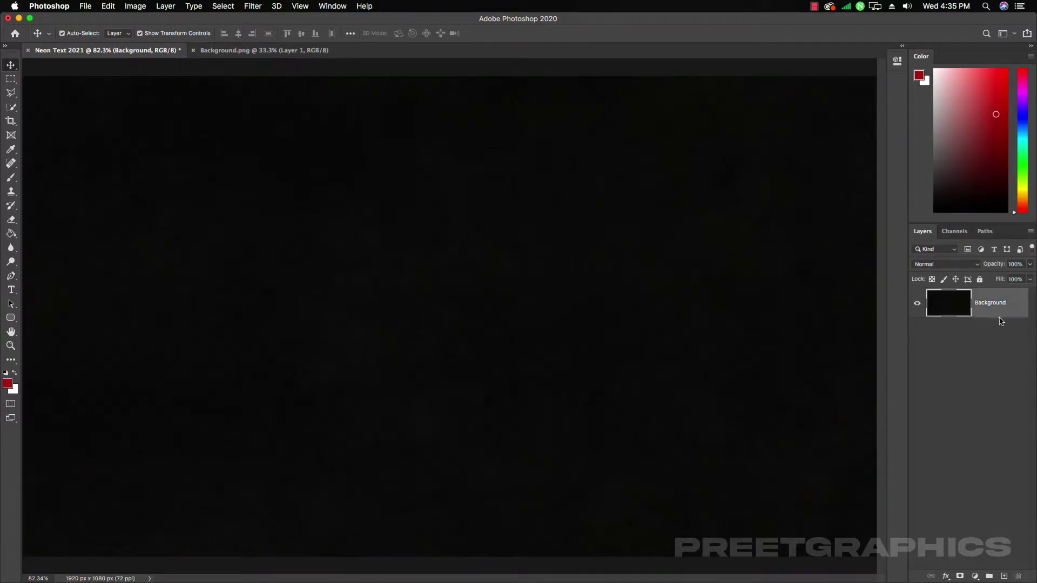
{"action": "left_click", "coordinate": [979, 279]}
Add the text "NEON" on the canvas in black Neon Tubes 2 Regular at 176 pt, and check its character properties
{"action": "key", "text": "super+minus"}
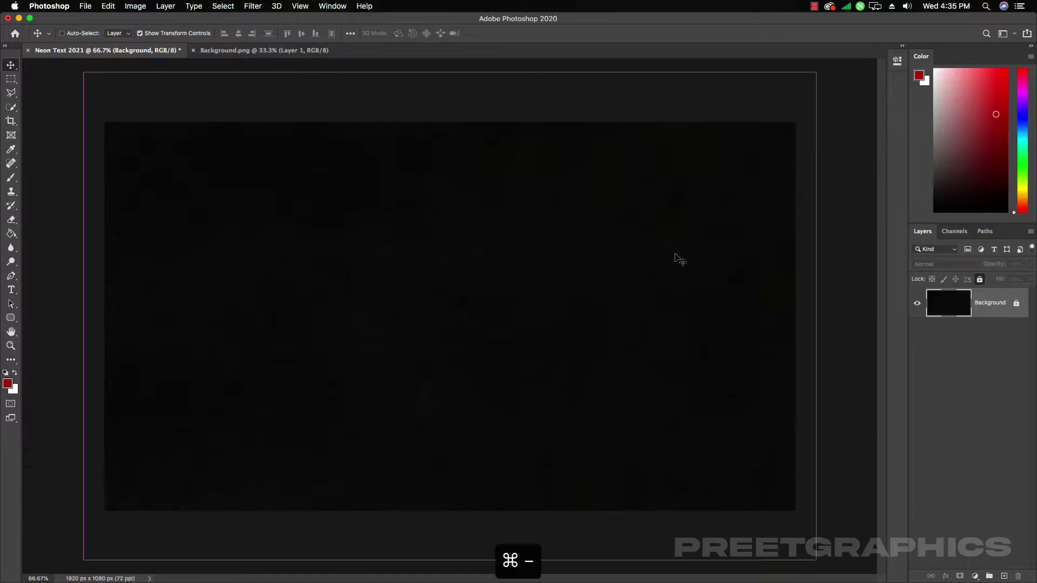
{"action": "left_click", "coordinate": [11, 289]}
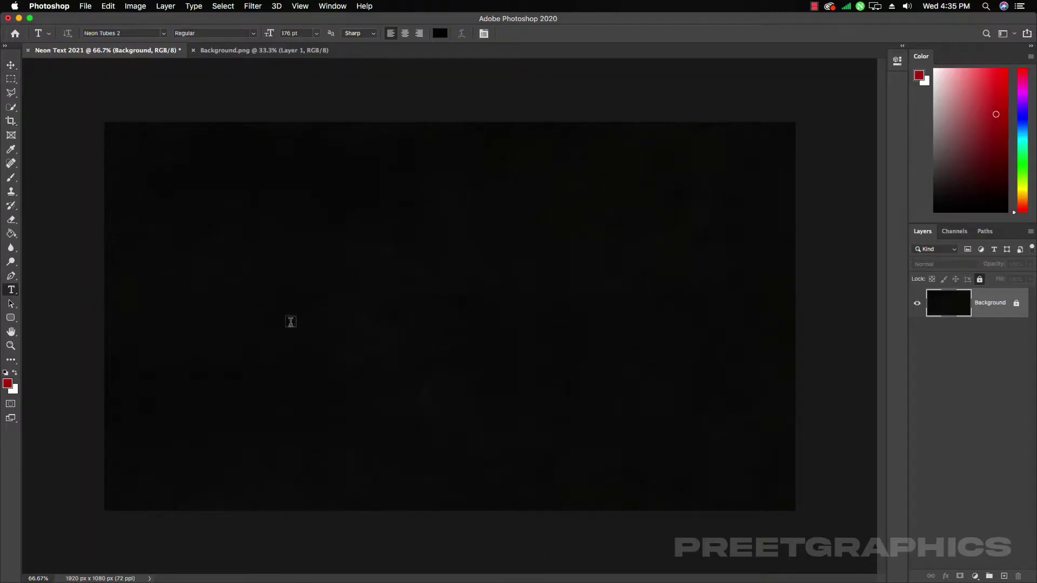
{"action": "left_click", "coordinate": [291, 322]}
{"action": "type", "text": "NEON"}
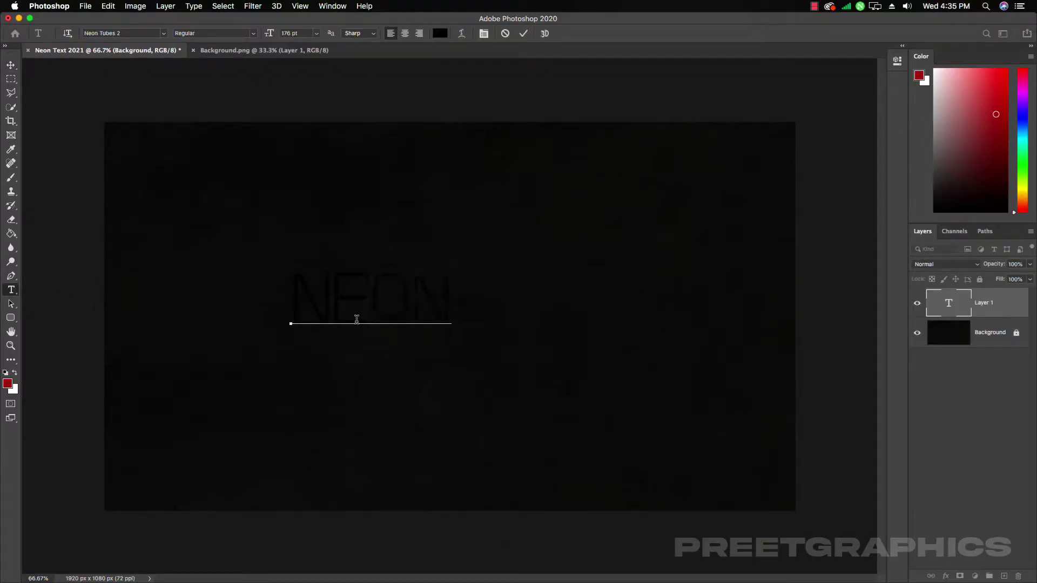
{"action": "left_click", "coordinate": [12, 65]}
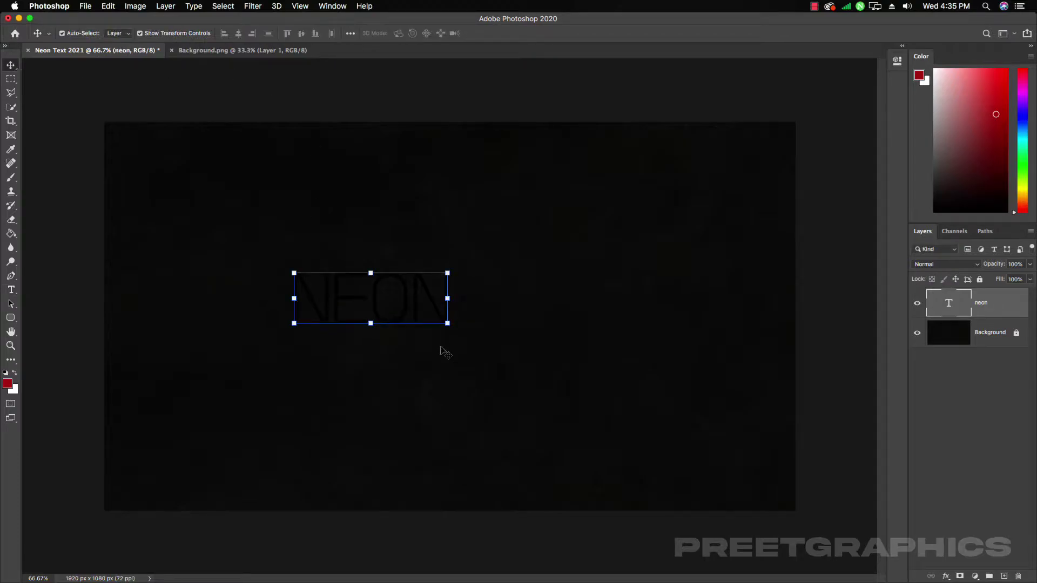
{"action": "left_click", "coordinate": [897, 61]}
{"action": "left_click", "coordinate": [784, 169]}
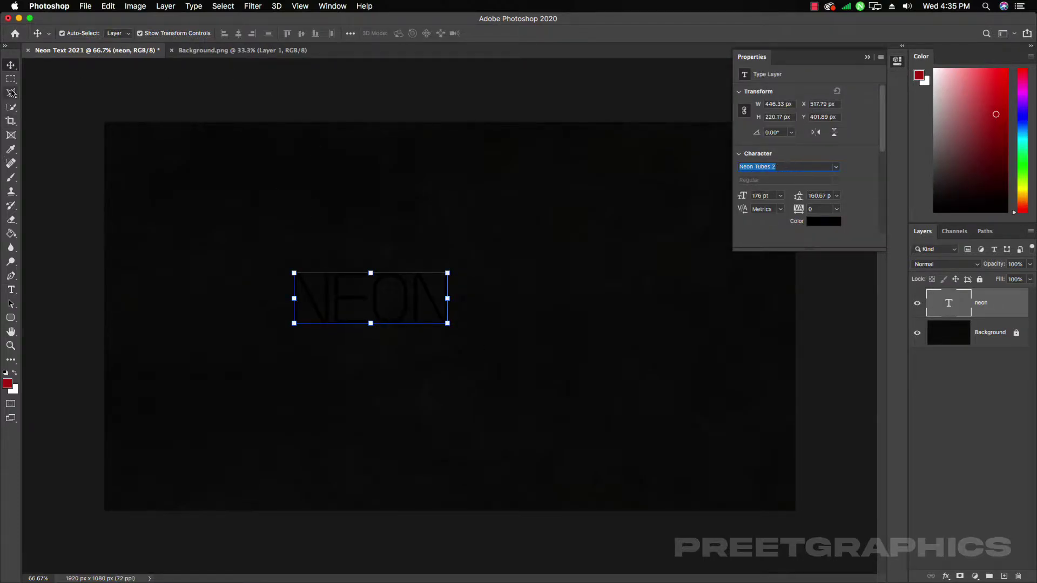
{"action": "left_click", "coordinate": [219, 121]}
Enlarge the NEON text proportionally and centre it on the canvas
{"action": "key", "text": "super+t"}
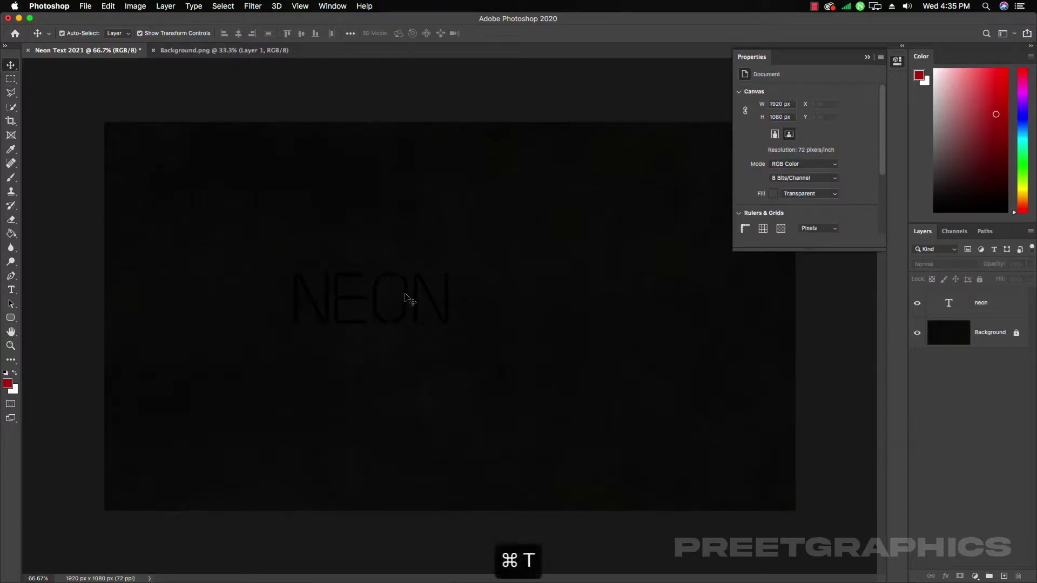
{"action": "left_click", "coordinate": [407, 296]}
{"action": "left_click_drag", "start_coordinate": [444, 321], "coordinate": [590, 425]}
{"action": "key", "text": "super+z"}
{"action": "left_click_drag", "start_coordinate": [447, 303], "coordinate": [522, 318]}
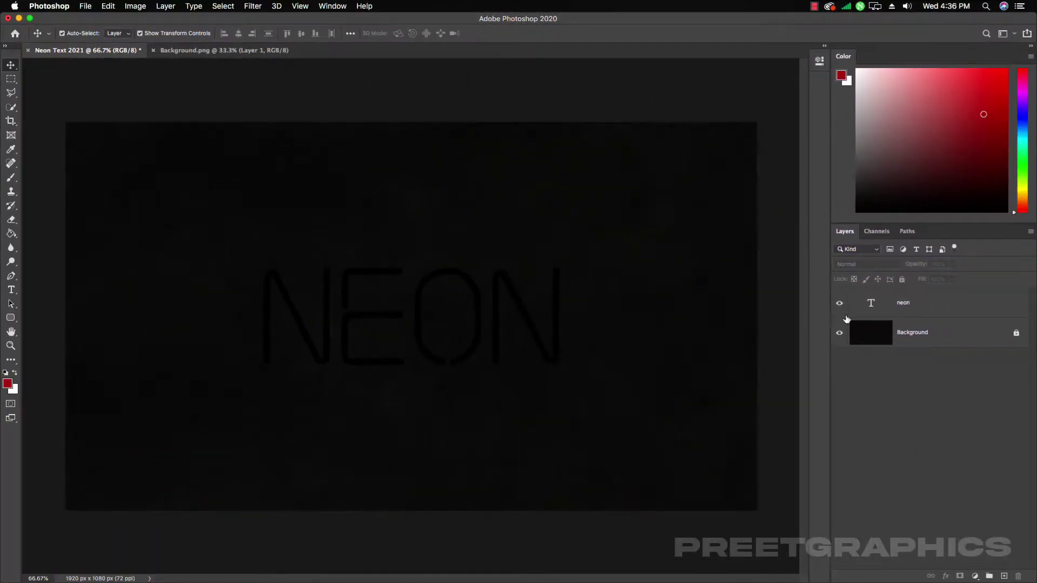
Convert the neon text layer to a Smart Object and close the Background.png document
{"action": "left_click", "coordinate": [925, 307]}
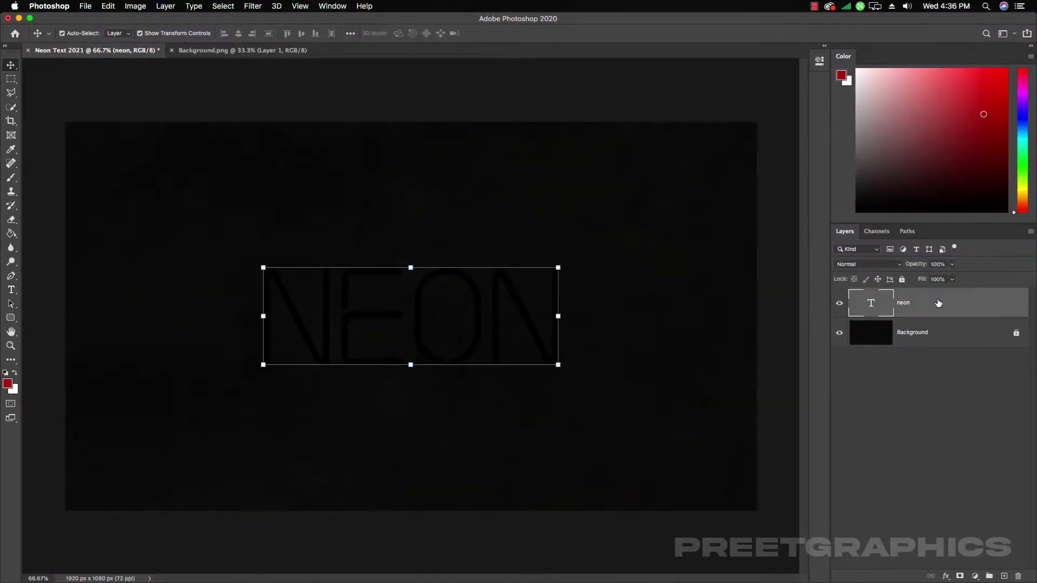
{"action": "right_click", "coordinate": [925, 307]}
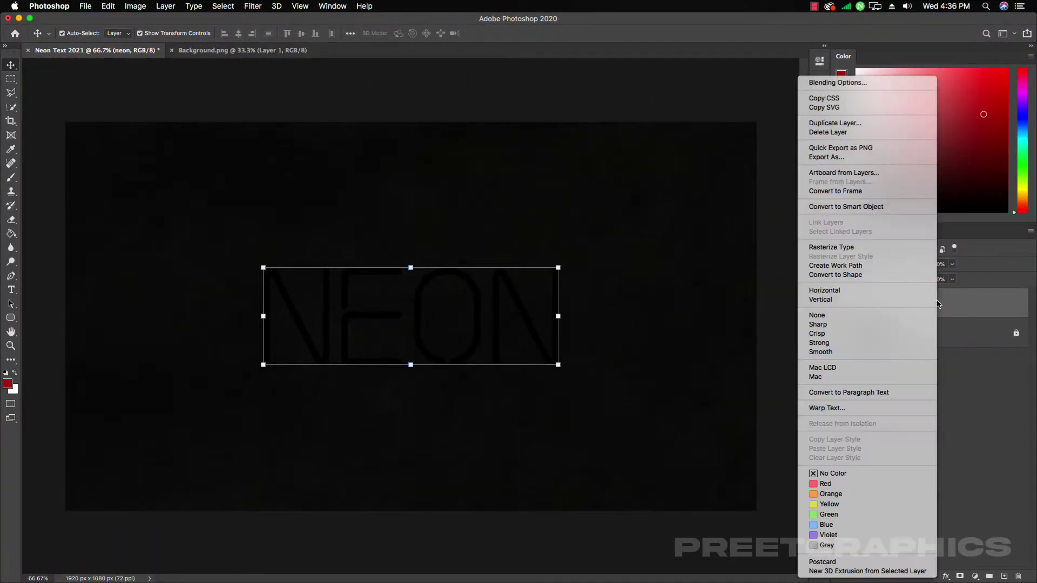
{"action": "left_click", "coordinate": [846, 206]}
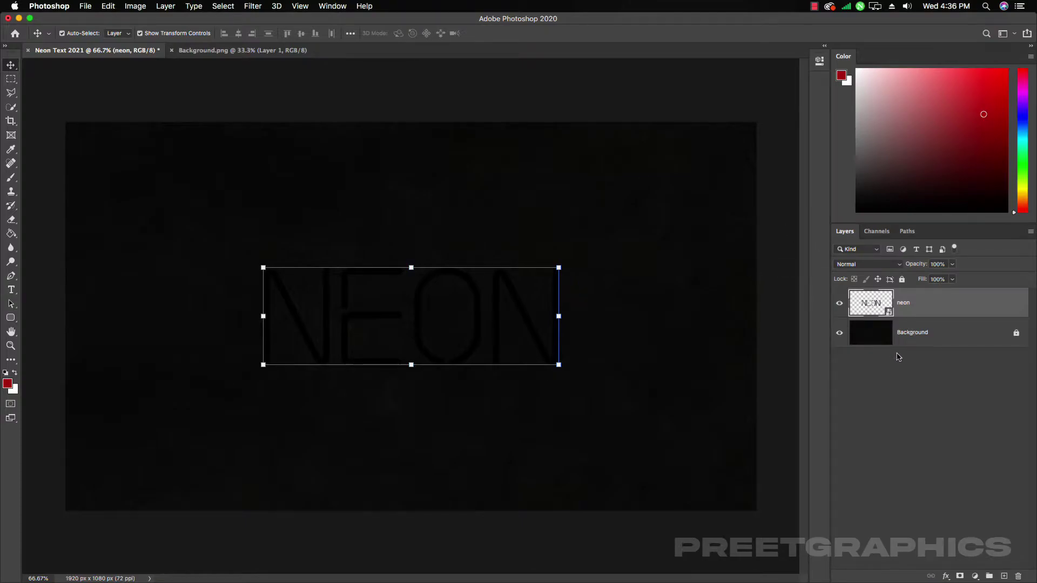
{"action": "left_click", "coordinate": [861, 310], "text": "super"}
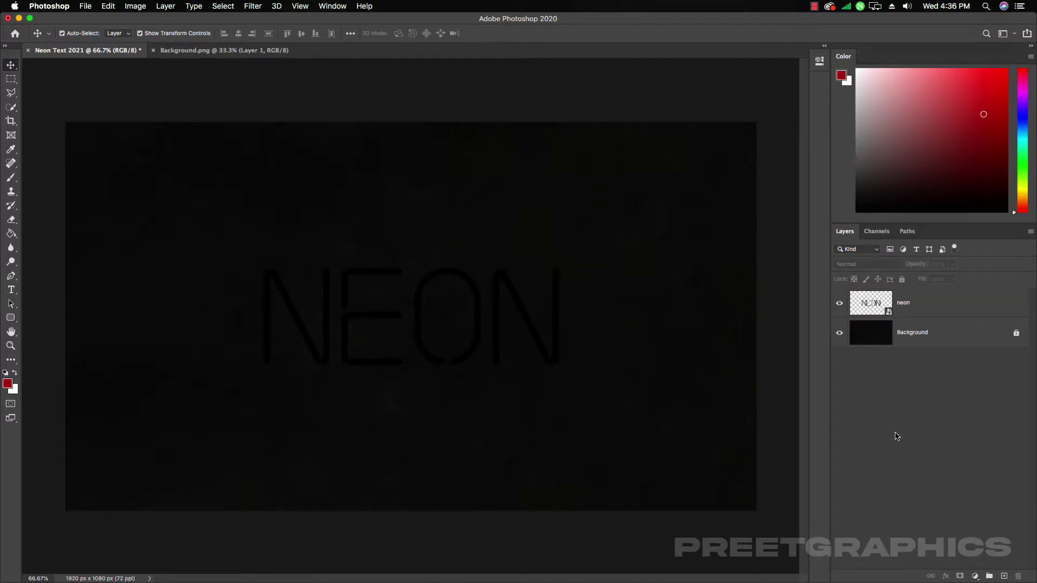
{"action": "left_click", "coordinate": [923, 306]}
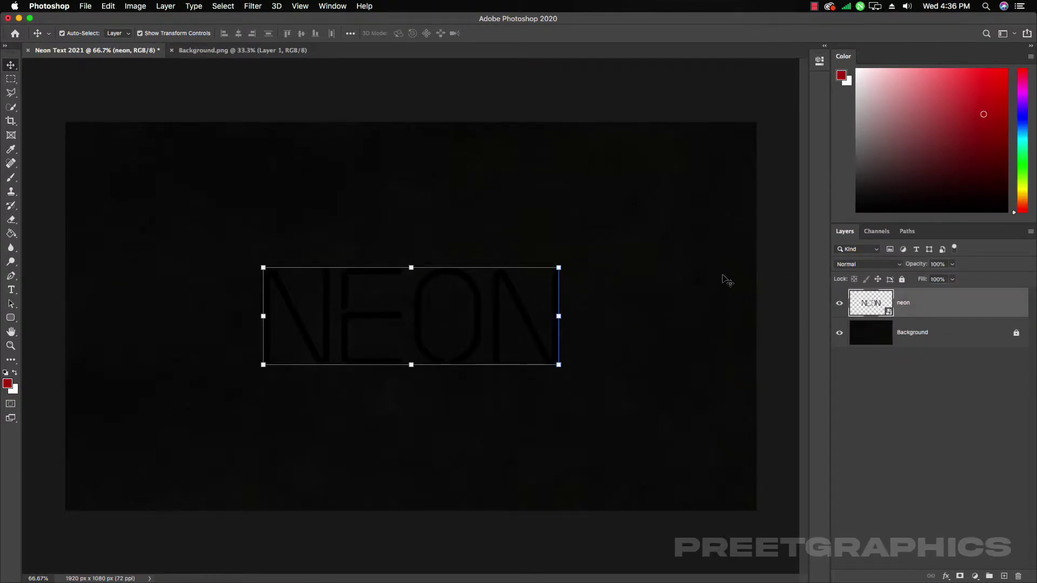
{"action": "left_click", "coordinate": [191, 51]}
{"action": "left_click", "coordinate": [171, 50]}
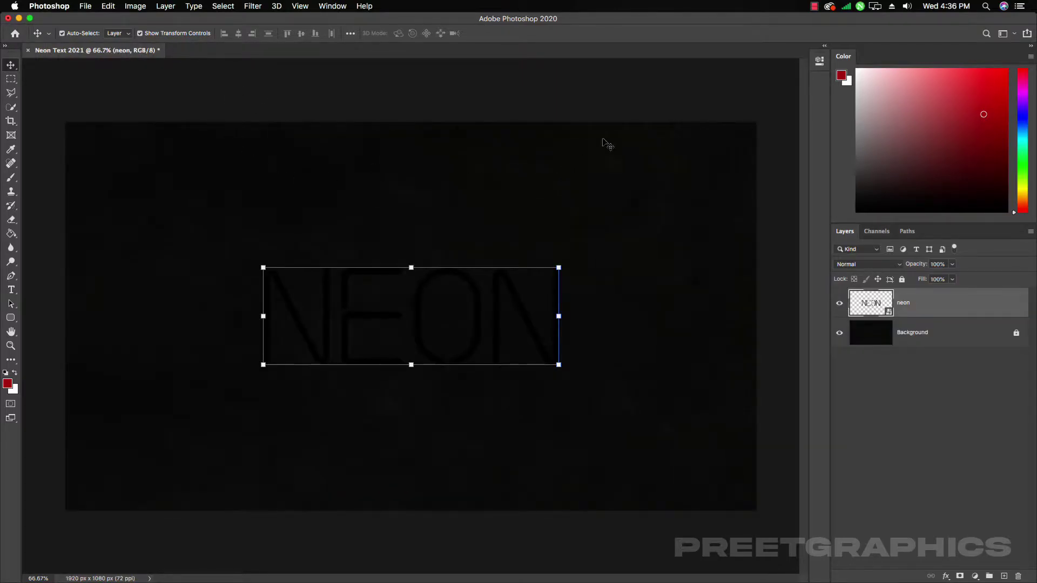
Add a Color Overlay in bright cyan #00d8ff to the neon layer's style
{"action": "left_click", "coordinate": [672, 104]}
{"action": "left_click", "coordinate": [958, 329]}
{"action": "double_click", "coordinate": [949, 311]}
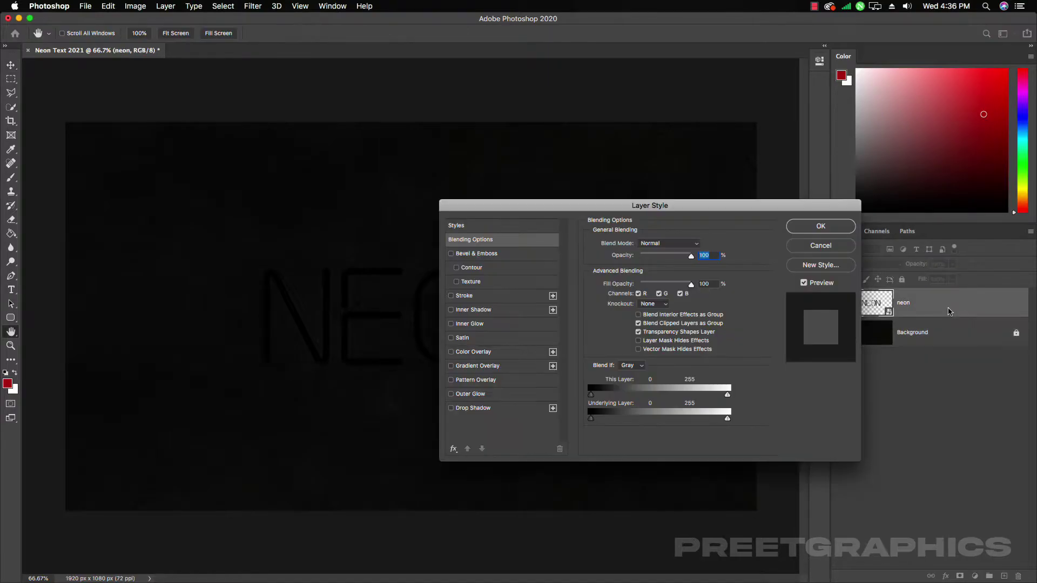
{"action": "left_click_drag", "start_coordinate": [673, 210], "coordinate": [788, 187]}
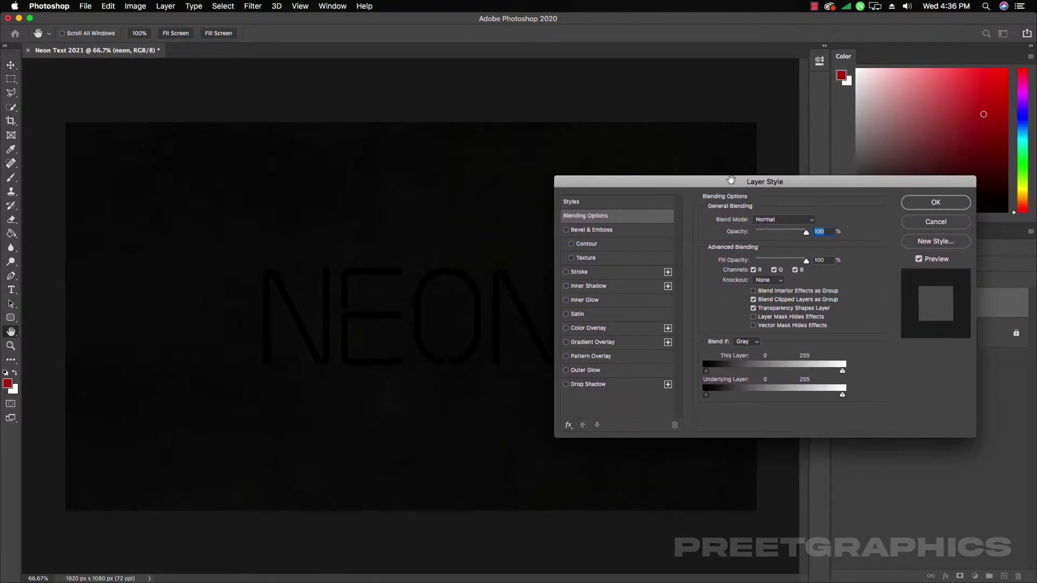
{"action": "left_click_drag", "start_coordinate": [594, 343], "coordinate": [445, 338]}
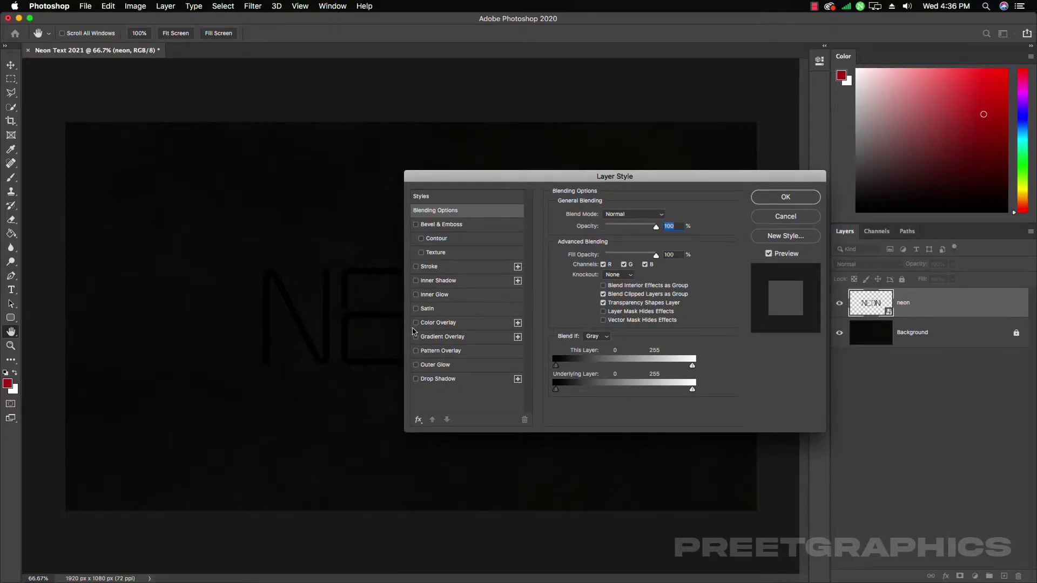
{"action": "left_click", "coordinate": [416, 323]}
{"action": "left_click", "coordinate": [443, 324]}
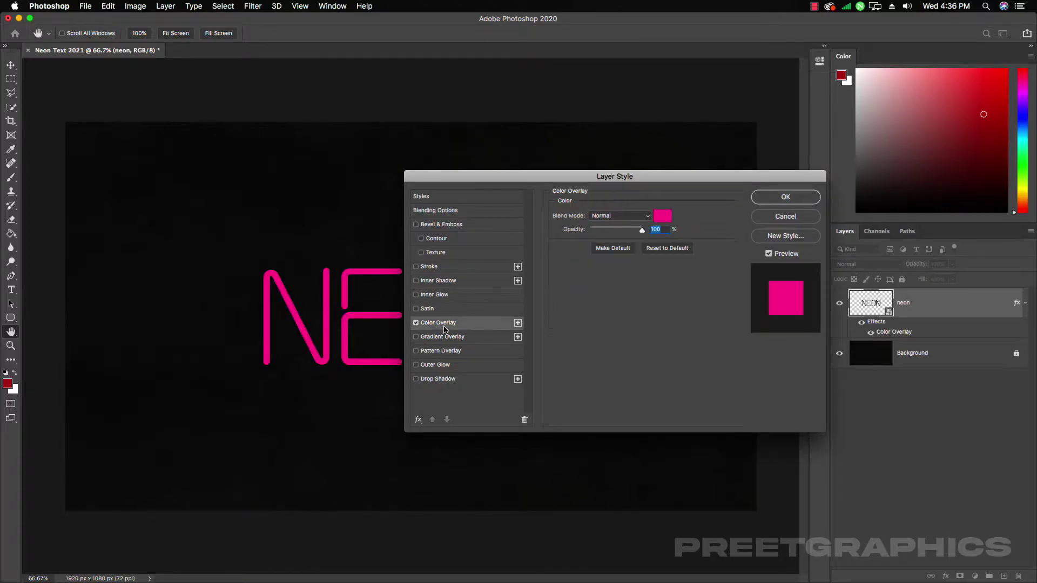
{"action": "left_click", "coordinate": [660, 219]}
{"action": "left_click_drag", "start_coordinate": [708, 303], "coordinate": [709, 299]}
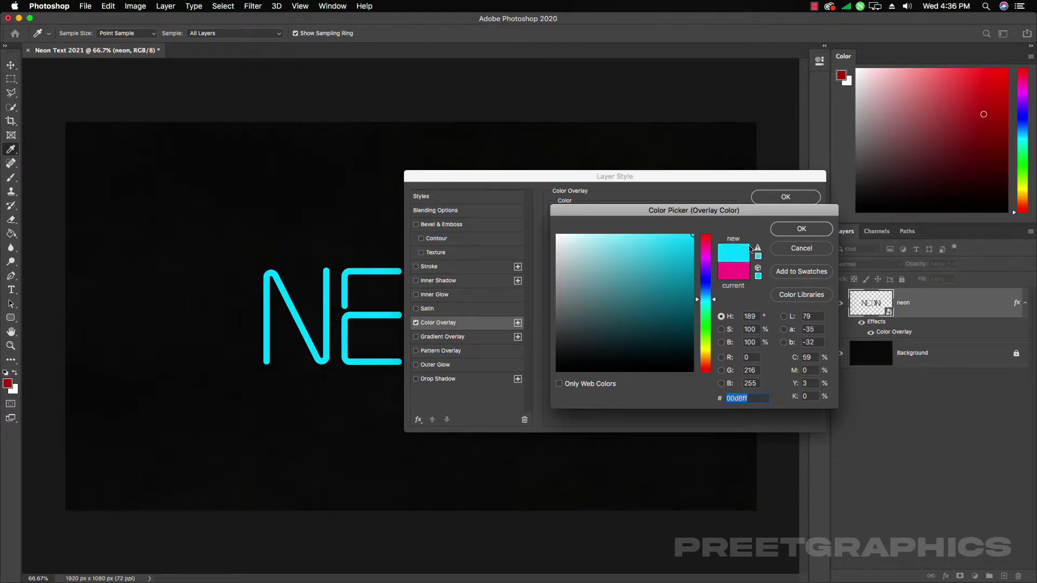
{"action": "left_click", "coordinate": [794, 230]}
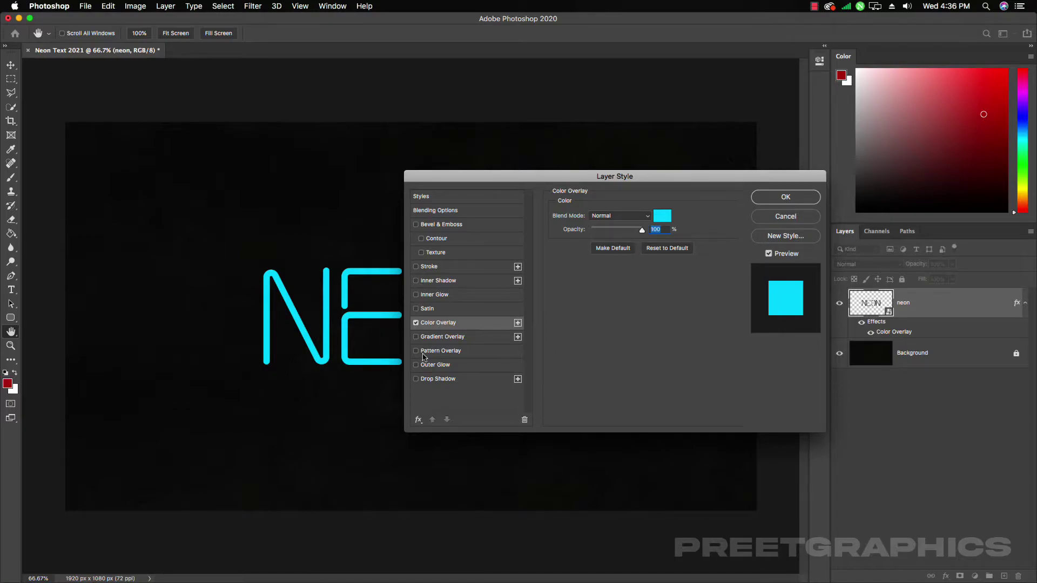
Add an Outer Glow reset to its defaults, with Linear Light blend mode and 60% opacity
{"action": "left_click", "coordinate": [416, 365]}
{"action": "left_click", "coordinate": [435, 366]}
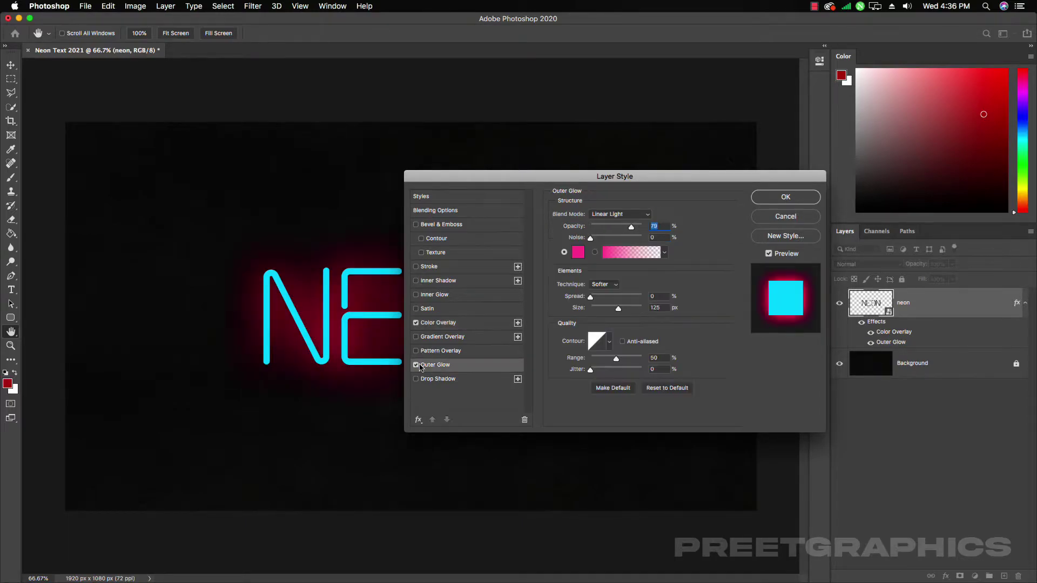
{"action": "left_click", "coordinate": [662, 389]}
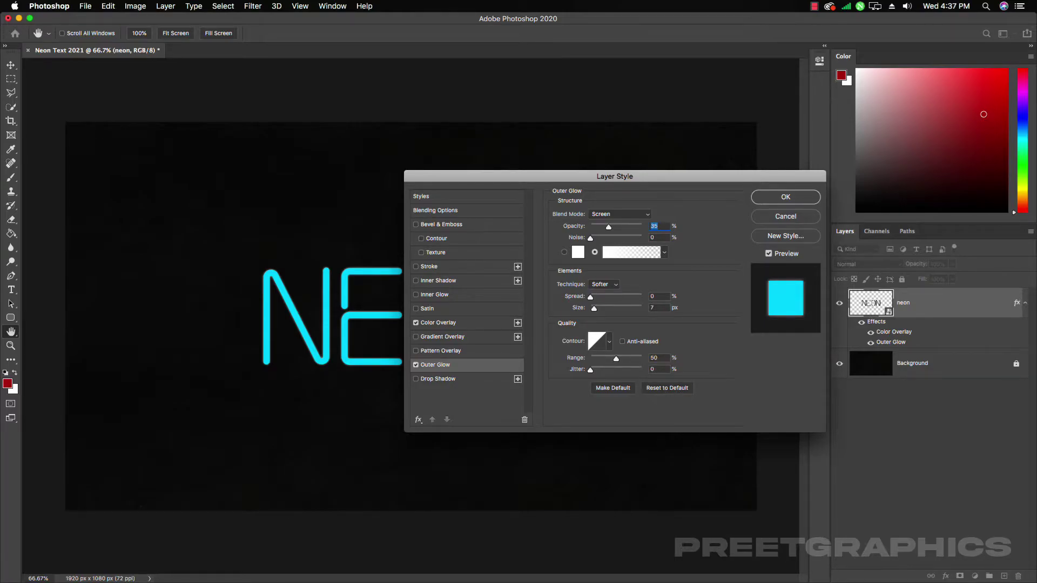
{"action": "key", "text": "Return"}
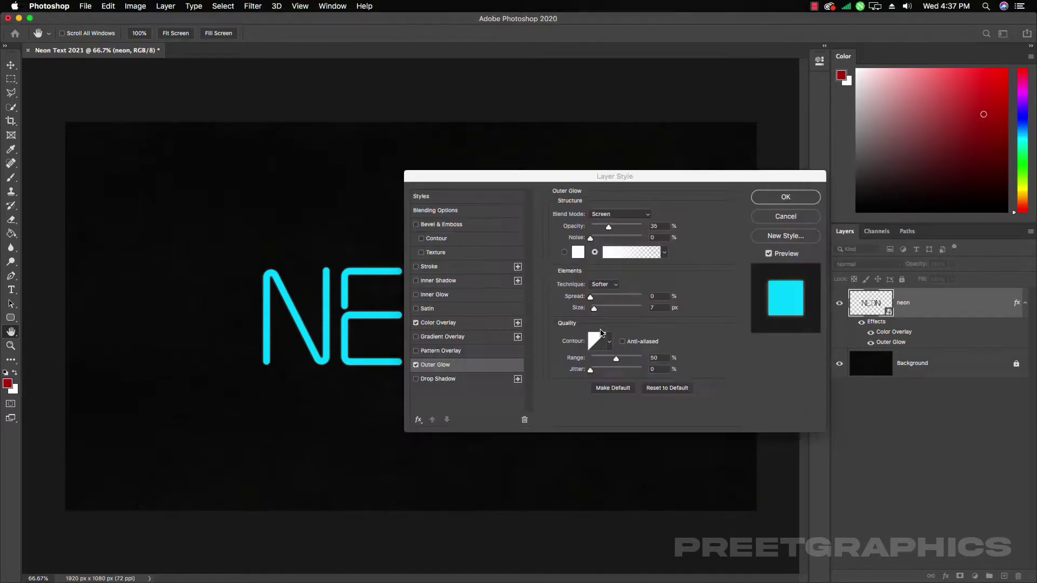
{"action": "left_click", "coordinate": [616, 215]}
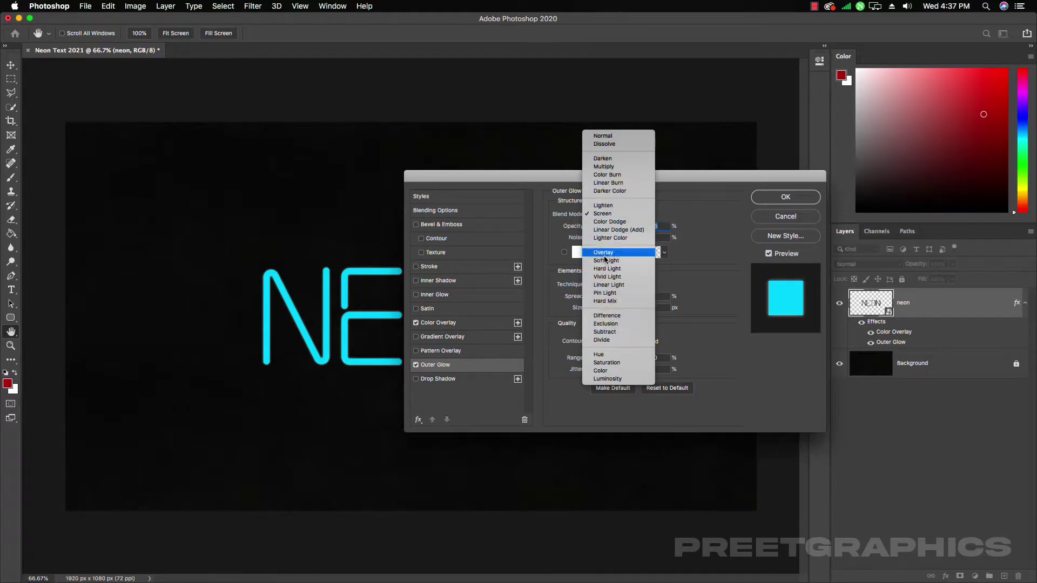
{"action": "left_click", "coordinate": [606, 285]}
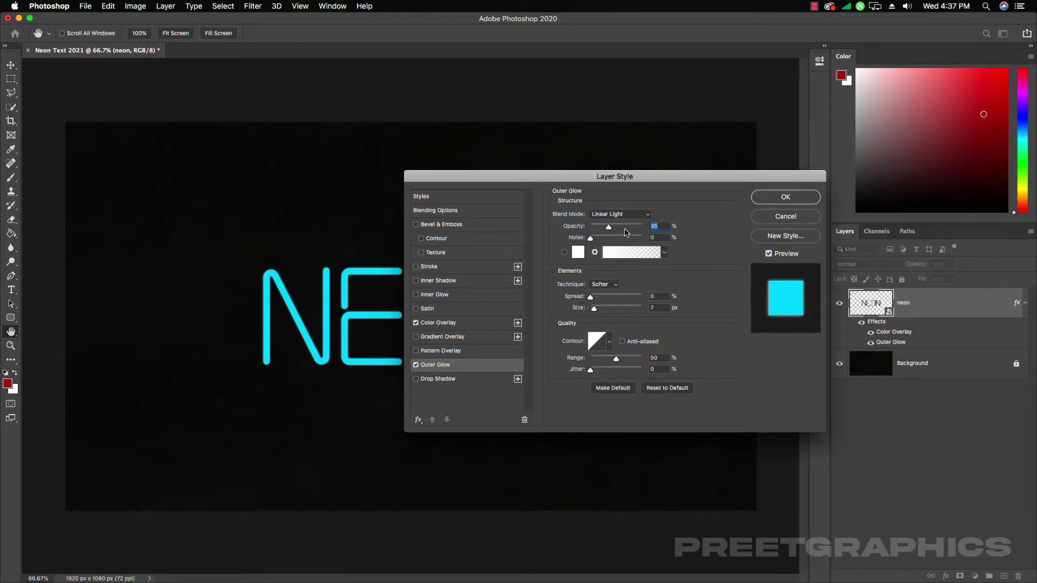
{"action": "type", "text": "60"}
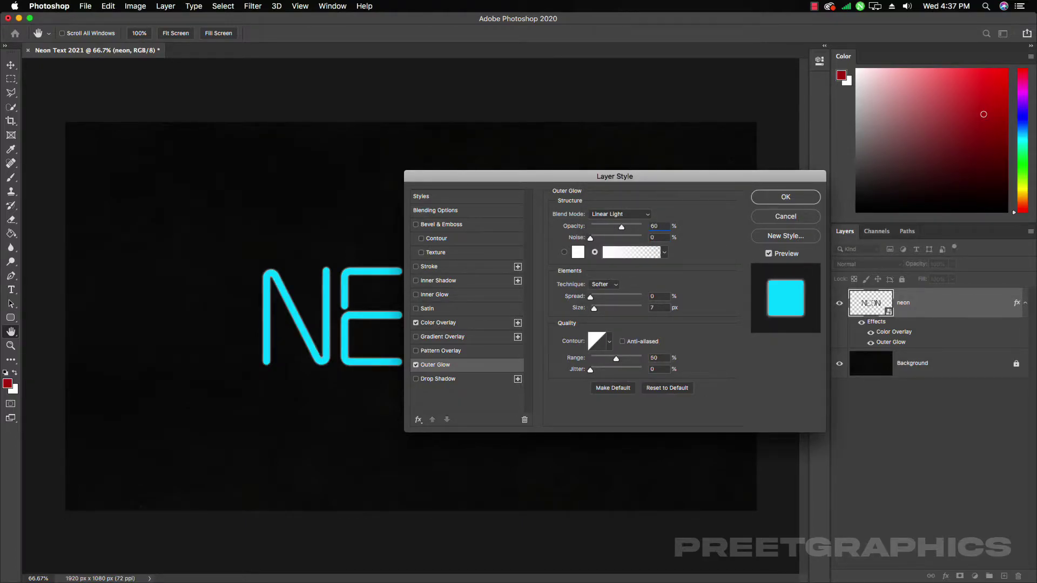
Set the Outer Glow colour to bright cyan matching the lettering and its size to 100 px
{"action": "left_click", "coordinate": [578, 252]}
{"action": "left_click", "coordinate": [327, 318]}
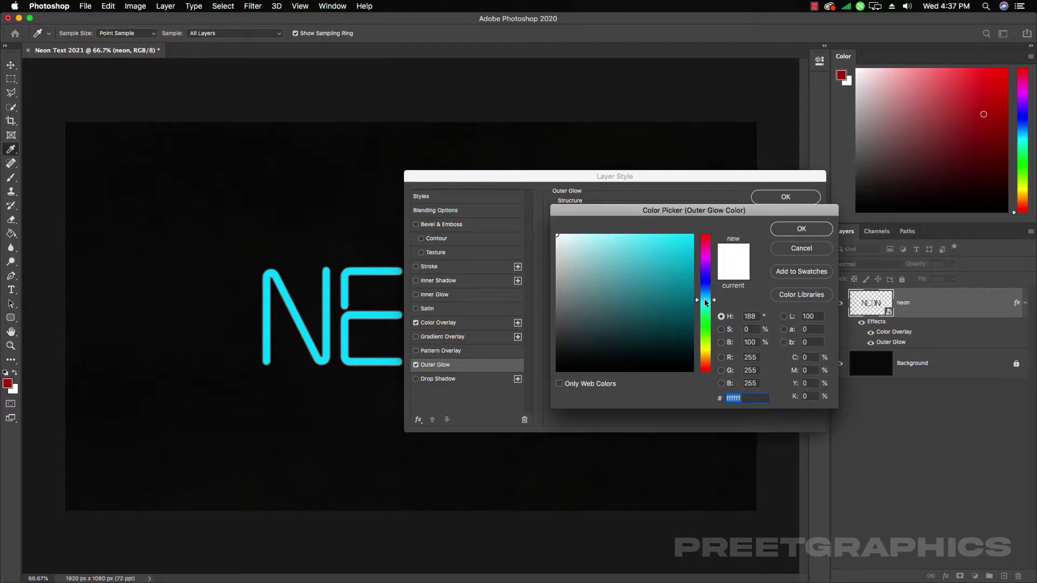
{"action": "left_click", "coordinate": [799, 230]}
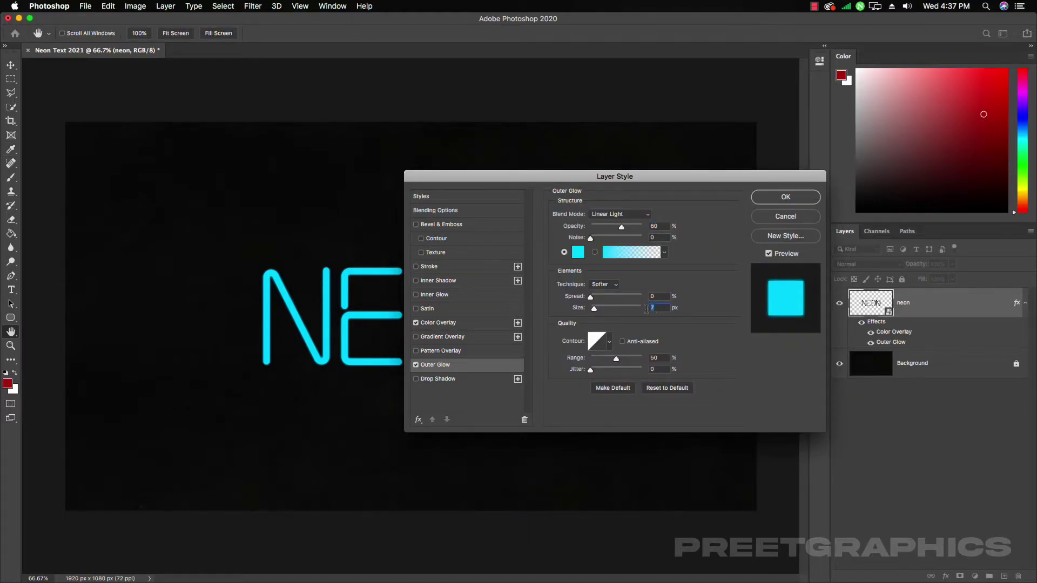
{"action": "type", "text": "100"}
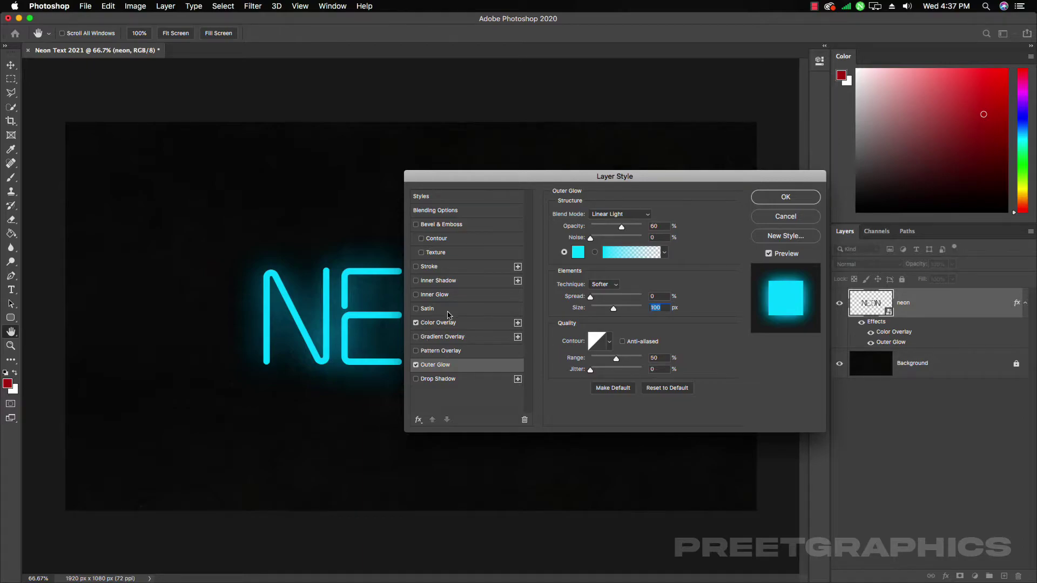
Add an Inner Glow reset to its defaults, with Normal blend mode and 100% opacity
{"action": "left_click", "coordinate": [416, 294]}
{"action": "left_click", "coordinate": [445, 298]}
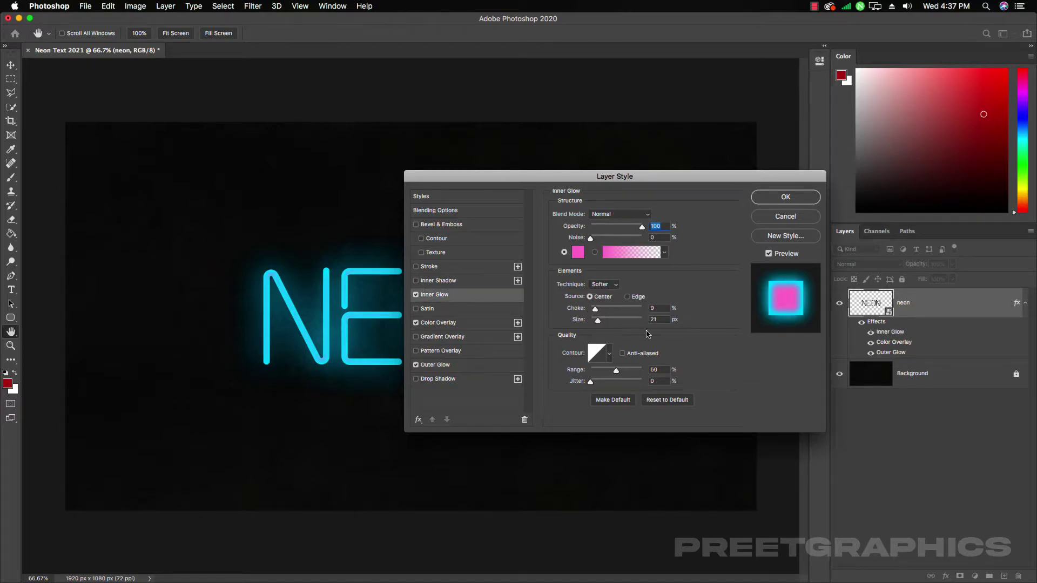
{"action": "left_click", "coordinate": [670, 402]}
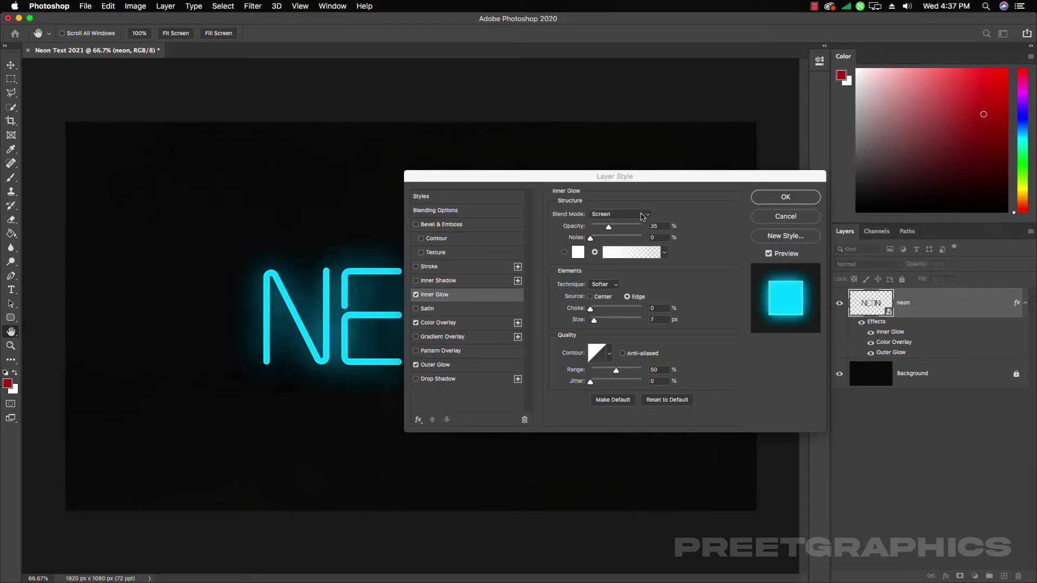
{"action": "left_click", "coordinate": [642, 216]}
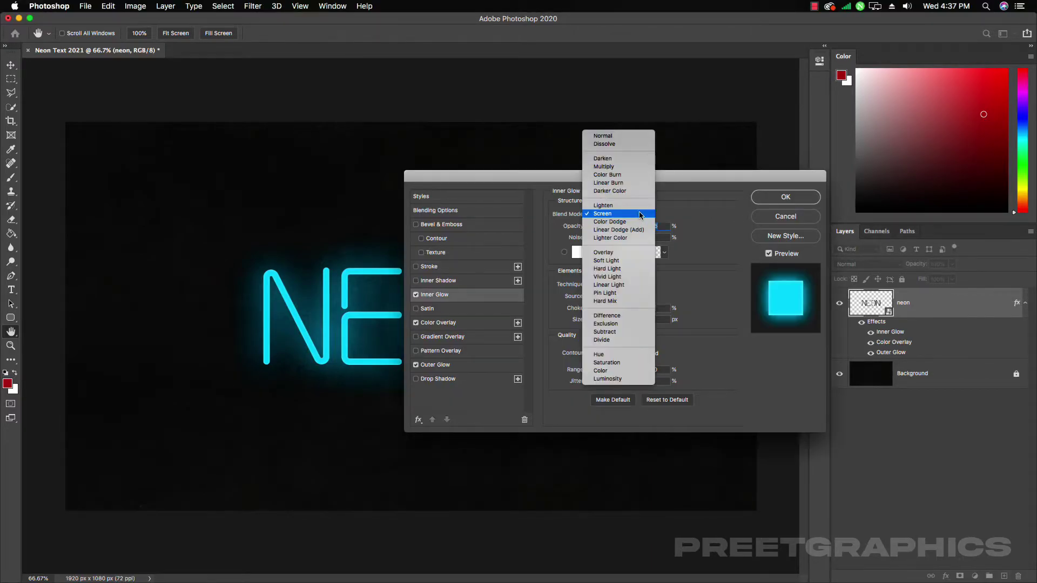
{"action": "left_click", "coordinate": [620, 137]}
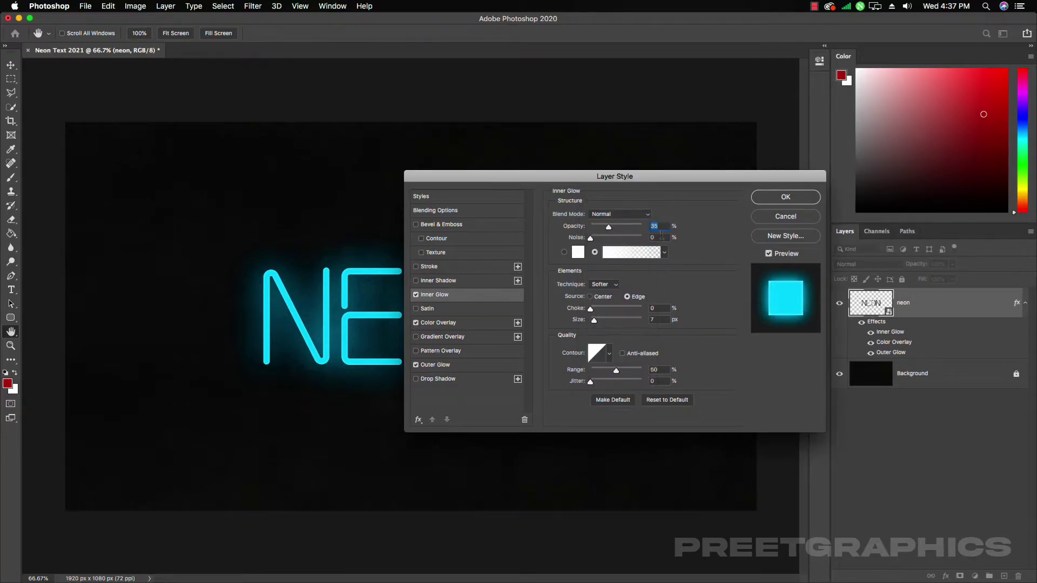
{"action": "left_click_drag", "start_coordinate": [624, 230], "coordinate": [642, 227]}
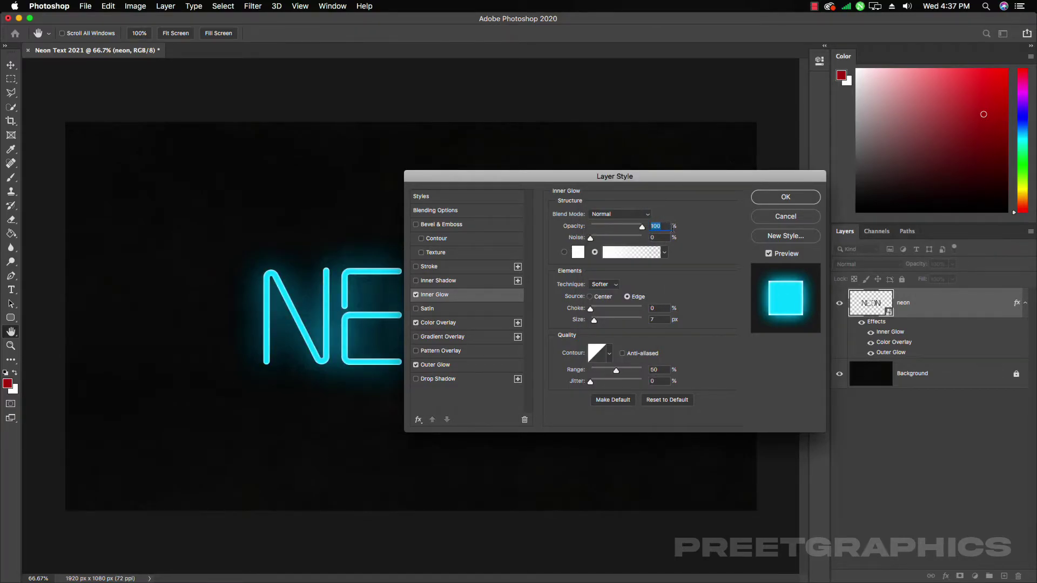
Change the Inner Glow colour to a light cyan
{"action": "left_click", "coordinate": [577, 252]}
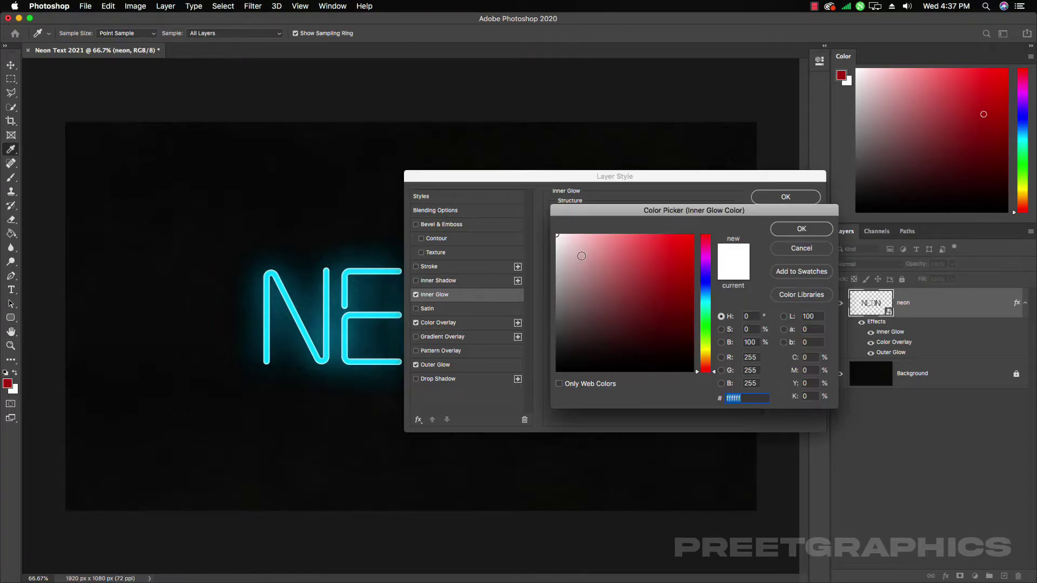
{"action": "left_click_drag", "start_coordinate": [584, 246], "coordinate": [592, 225]}
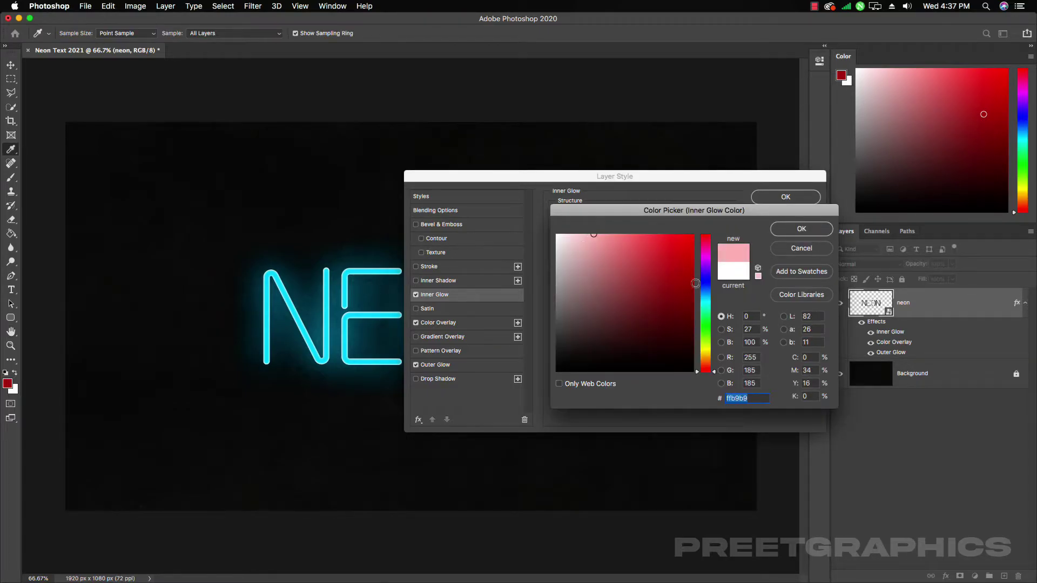
{"action": "left_click", "coordinate": [708, 303]}
{"action": "left_click_drag", "start_coordinate": [709, 306], "coordinate": [709, 304]}
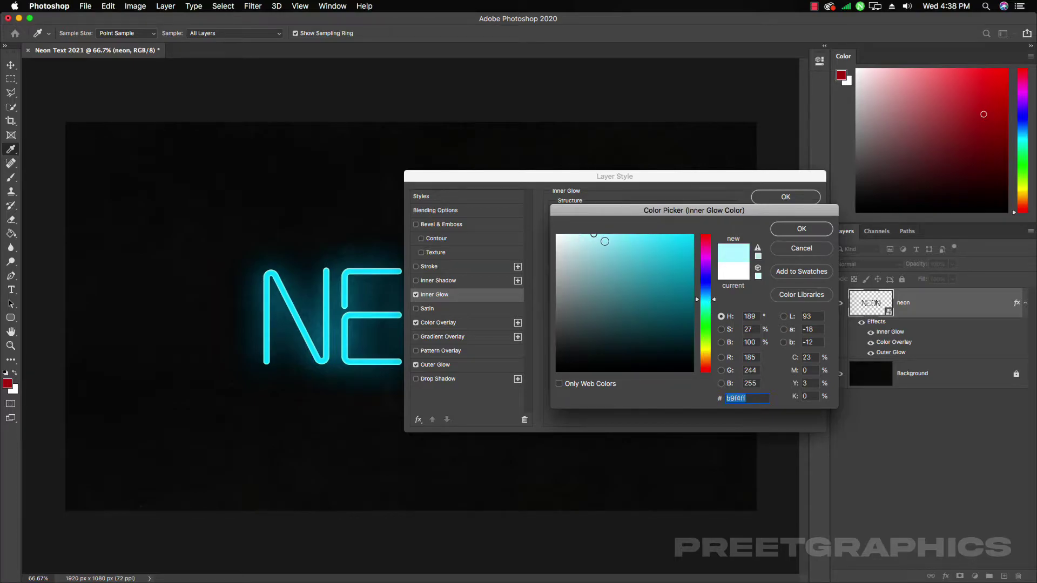
{"action": "left_click_drag", "start_coordinate": [599, 235], "coordinate": [621, 236]}
{"action": "left_click", "coordinate": [800, 229]}
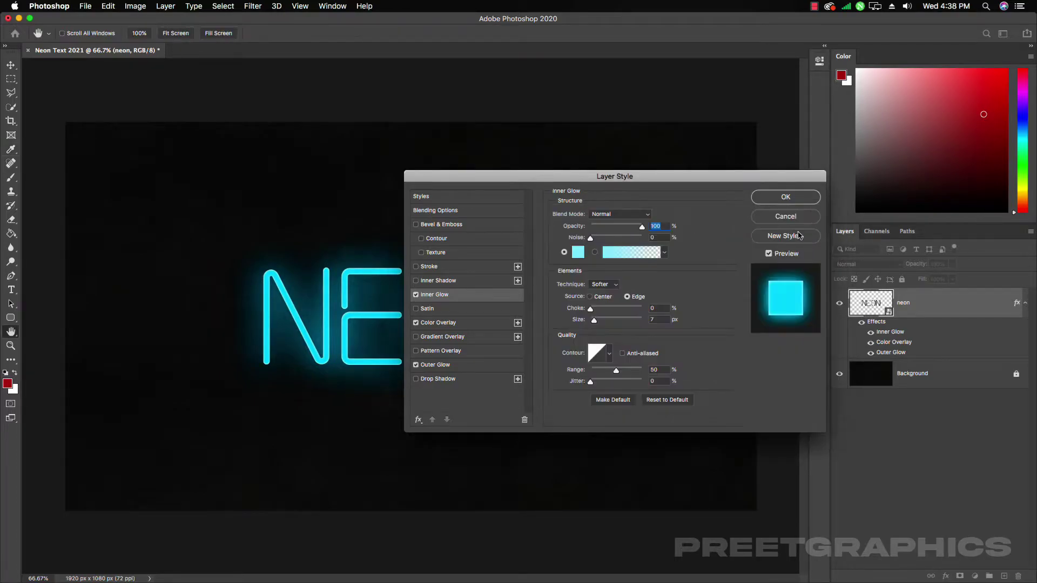
Set the Inner Glow choke to 15% and its size to 12 px
{"action": "left_click", "coordinate": [663, 307]}
{"action": "type", "text": "15"}
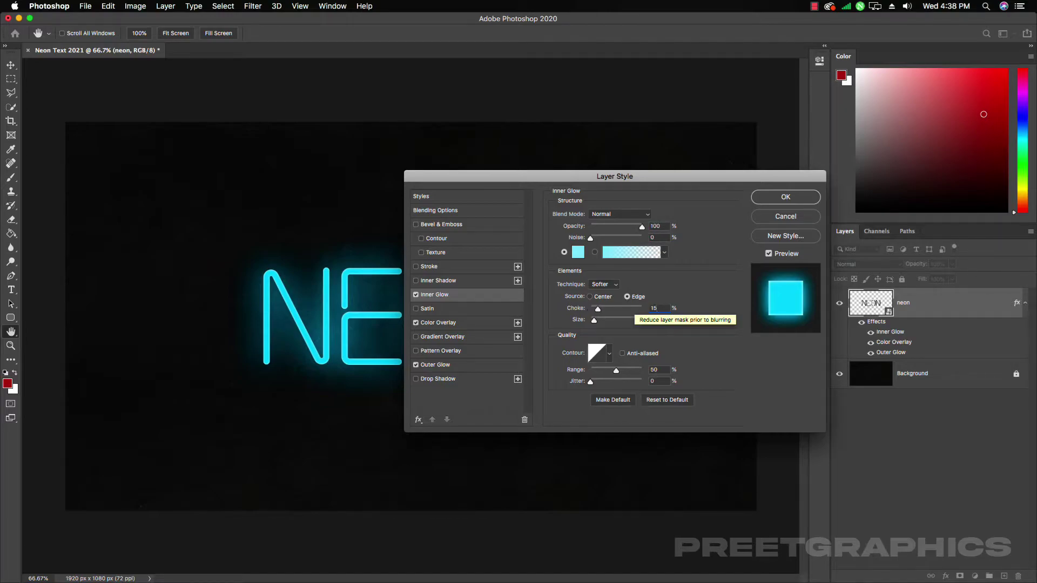
{"action": "key", "text": "Tab"}
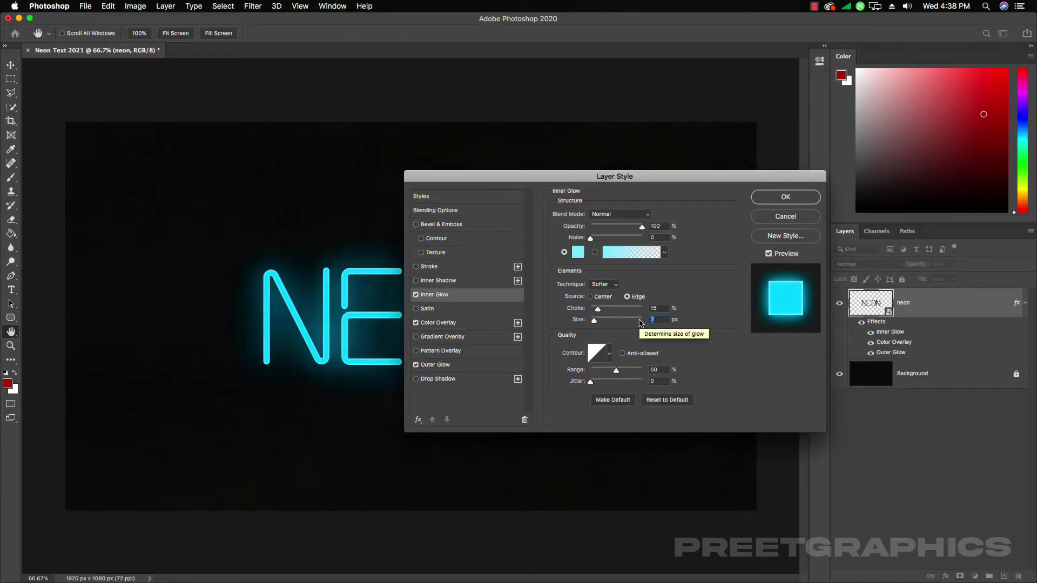
{"action": "type", "text": "123"}
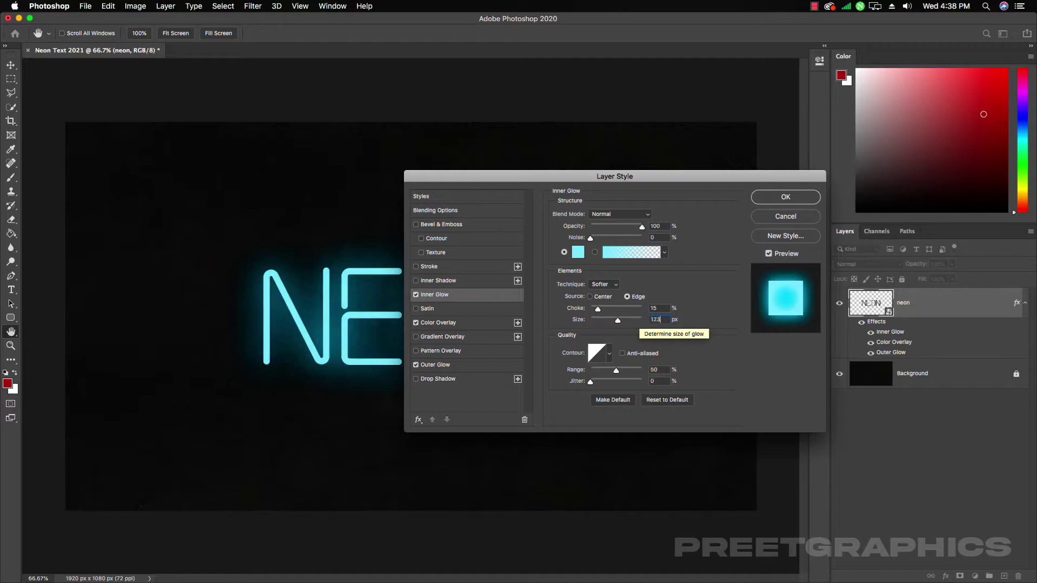
{"action": "key", "text": "BackSpace"}
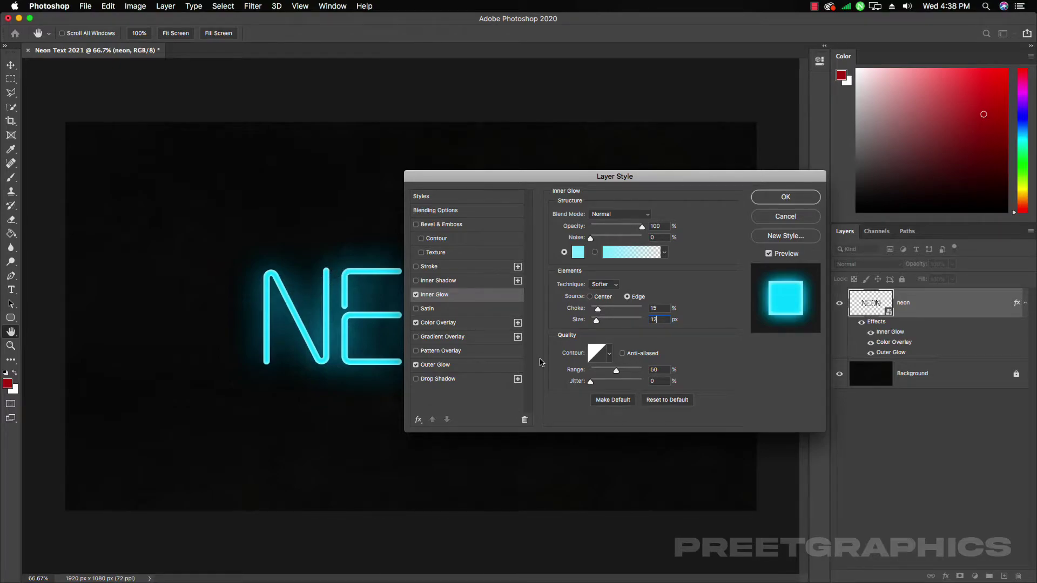
Add an Inner Shadow reset to its defaults, with Normal blend mode and 100% opacity
{"action": "left_click", "coordinate": [416, 281]}
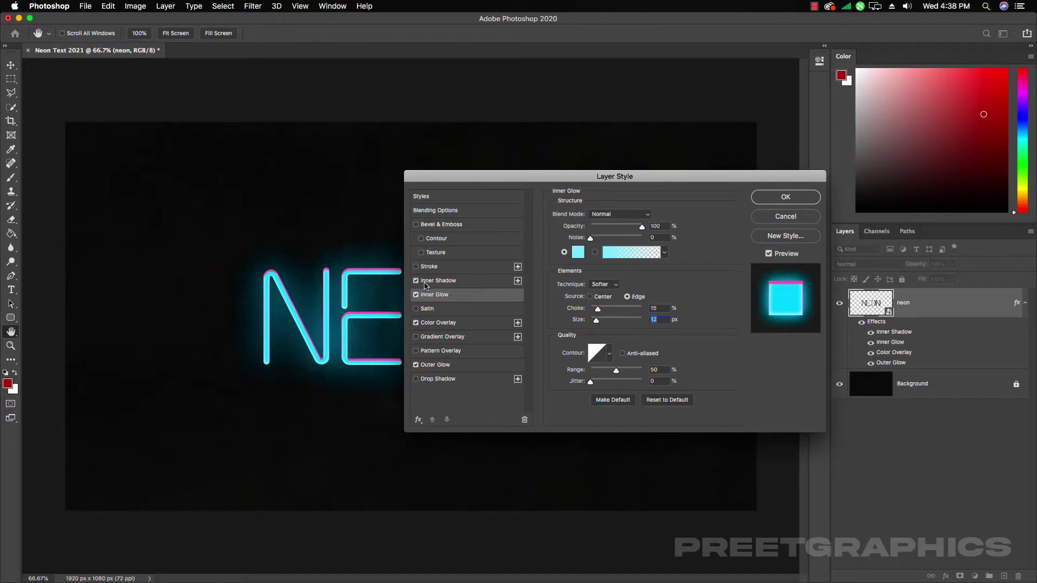
{"action": "left_click", "coordinate": [453, 287]}
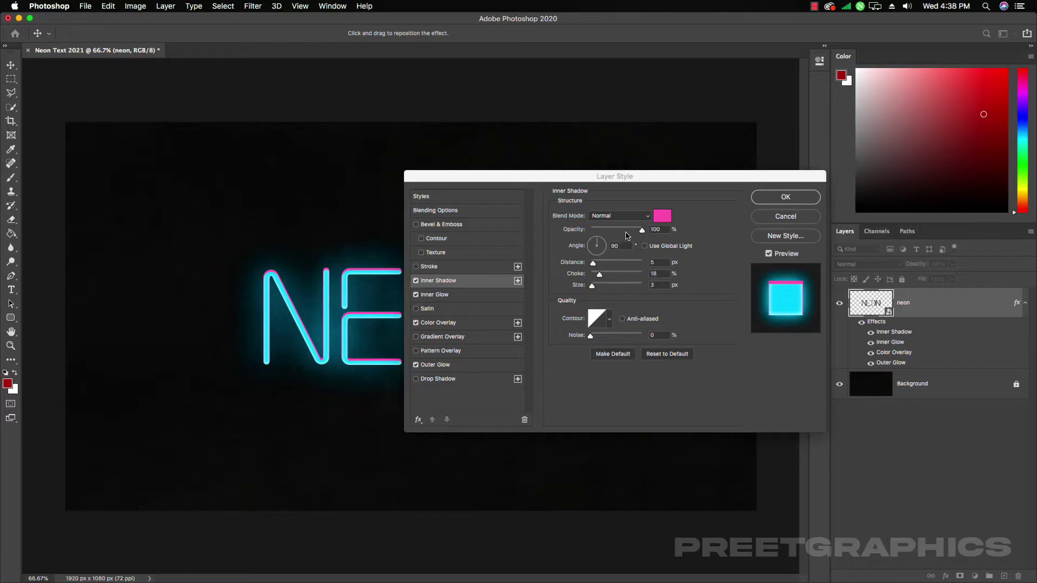
{"action": "left_click", "coordinate": [668, 353]}
{"action": "left_click", "coordinate": [620, 215]}
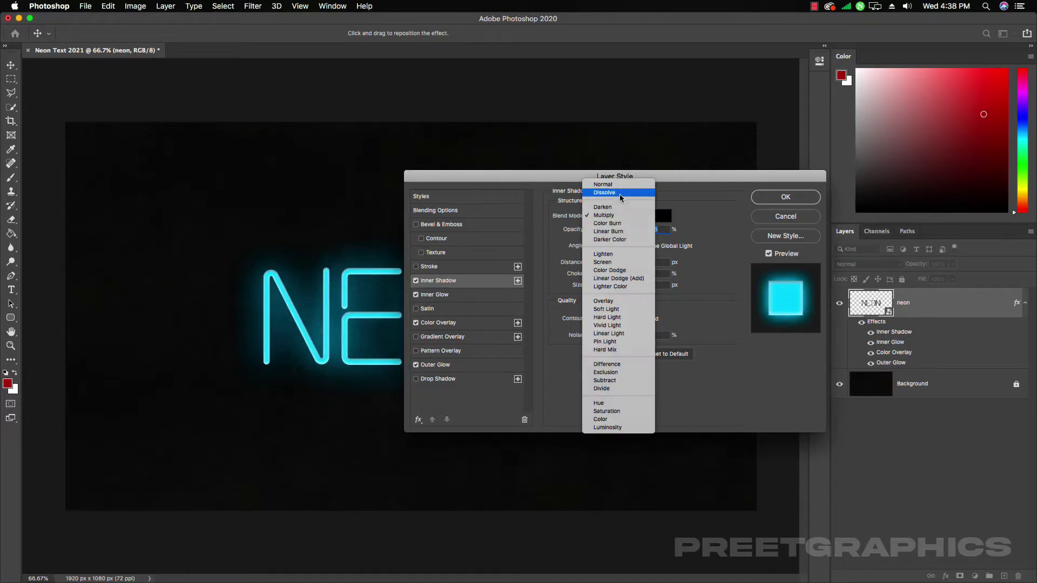
{"action": "left_click", "coordinate": [603, 193]}
{"action": "left_click_drag", "start_coordinate": [609, 231], "coordinate": [672, 232]}
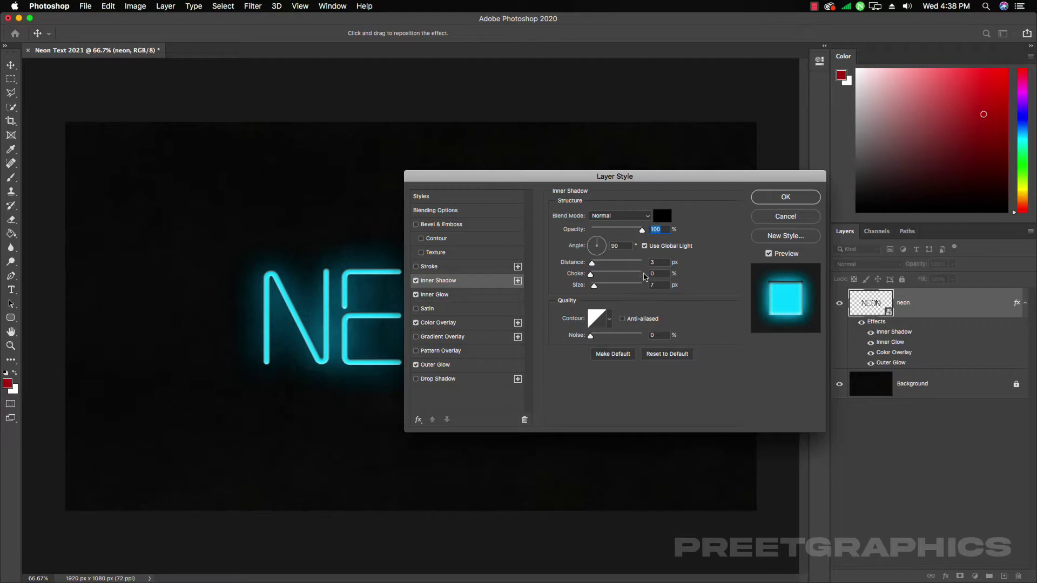
Set the Inner Shadow choke to 21% and its size to 4 px
{"action": "double_click", "coordinate": [656, 273]}
{"action": "type", "text": "21"}
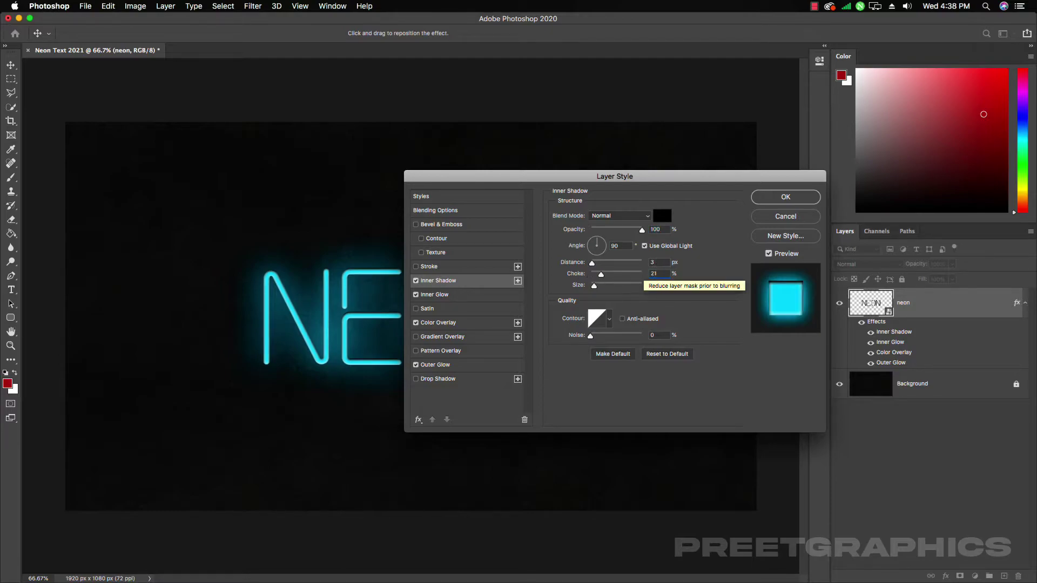
{"action": "double_click", "coordinate": [651, 285]}
{"action": "type", "text": "4"}
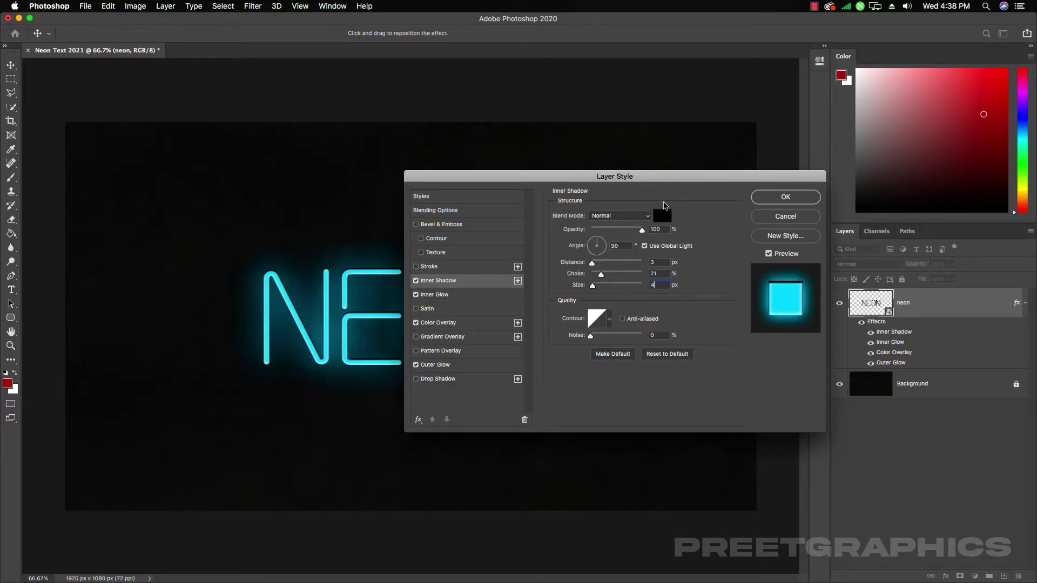
Change the Inner Shadow colour to a bright cyan, #0bfffc
{"action": "left_click", "coordinate": [668, 217]}
{"action": "left_click", "coordinate": [705, 304]}
{"action": "left_click", "coordinate": [589, 234]}
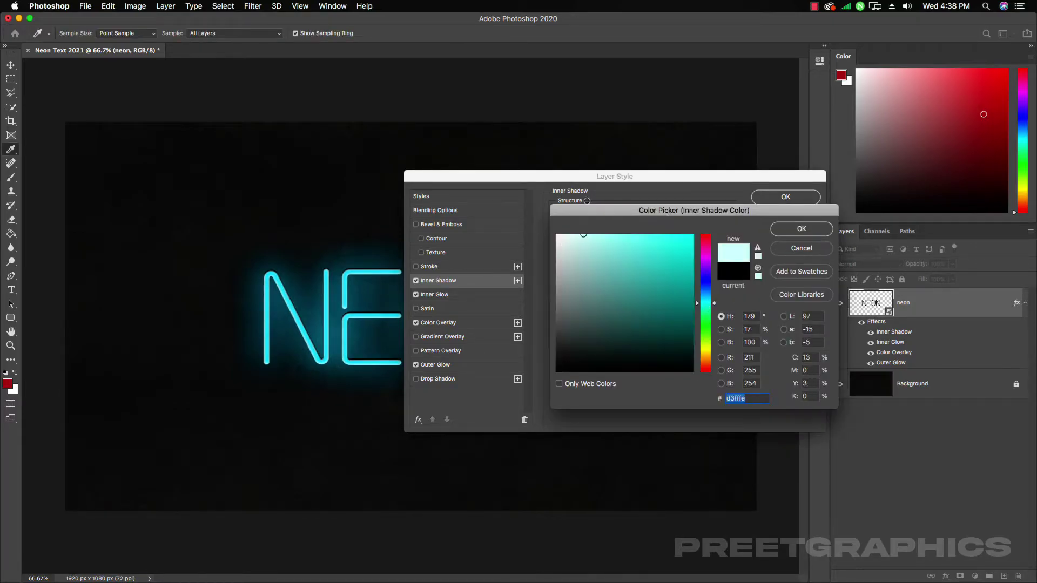
{"action": "left_click", "coordinate": [688, 235]}
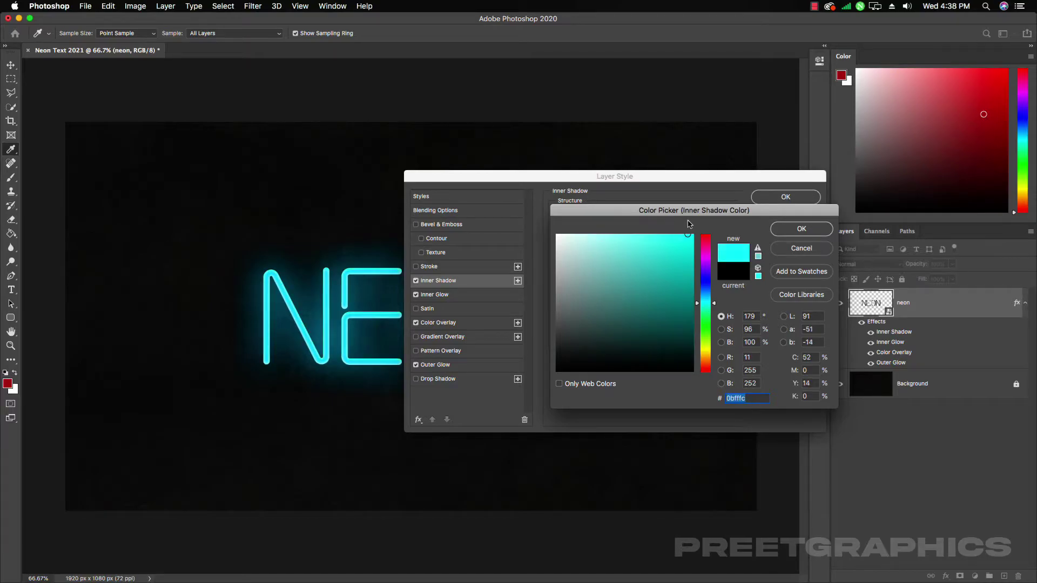
{"action": "left_click", "coordinate": [711, 301]}
{"action": "left_click_drag", "start_coordinate": [710, 302], "coordinate": [709, 306]}
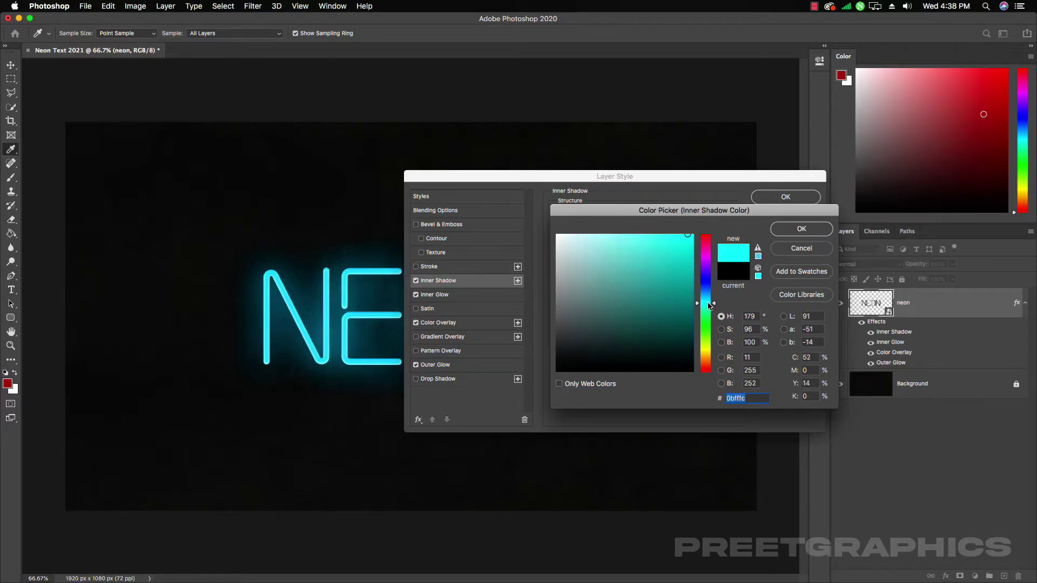
{"action": "left_click_drag", "start_coordinate": [709, 214], "coordinate": [529, 256]}
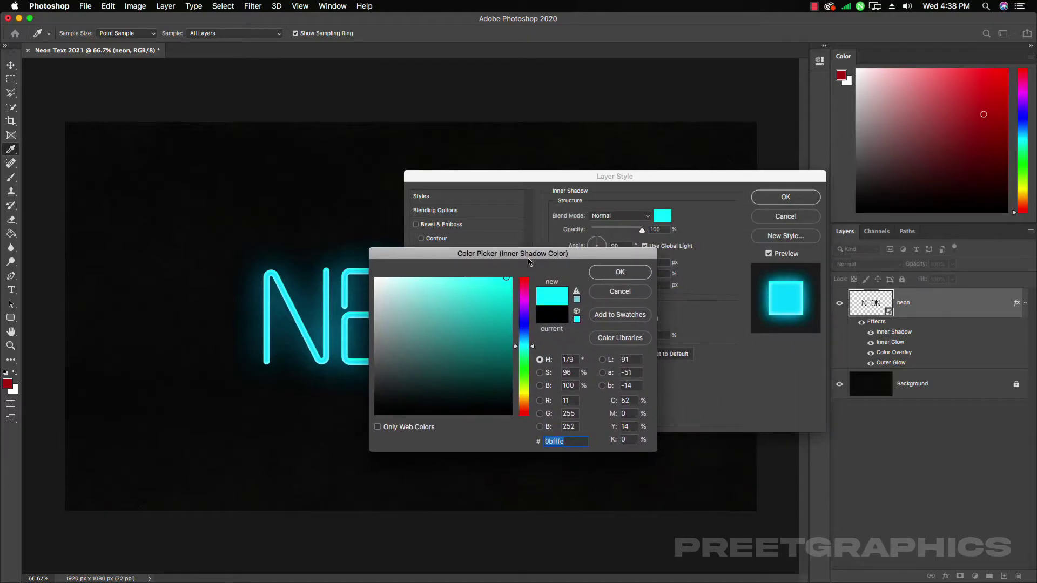
{"action": "left_click", "coordinate": [625, 276]}
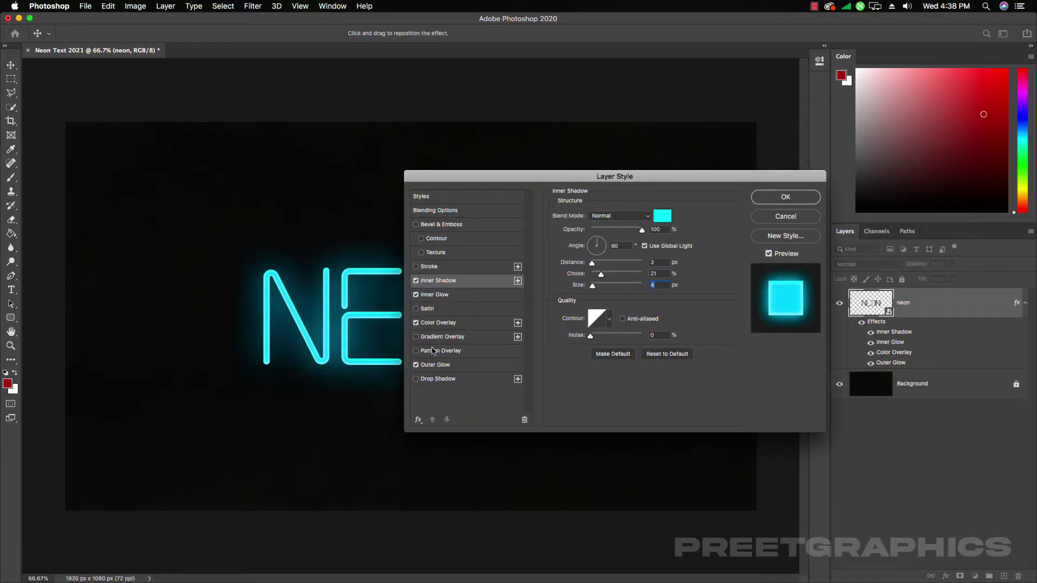
Change the Inner Glow colour to a paler cyan, with a choke of 0% and a size of 18 px
{"action": "left_click", "coordinate": [444, 295]}
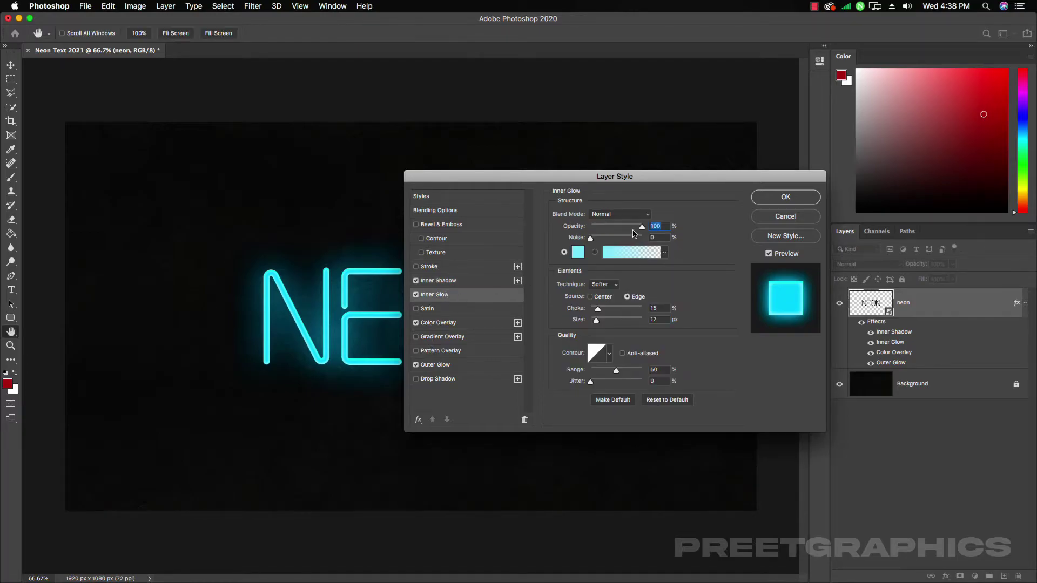
{"action": "left_click", "coordinate": [577, 252]}
{"action": "left_click", "coordinate": [406, 285]}
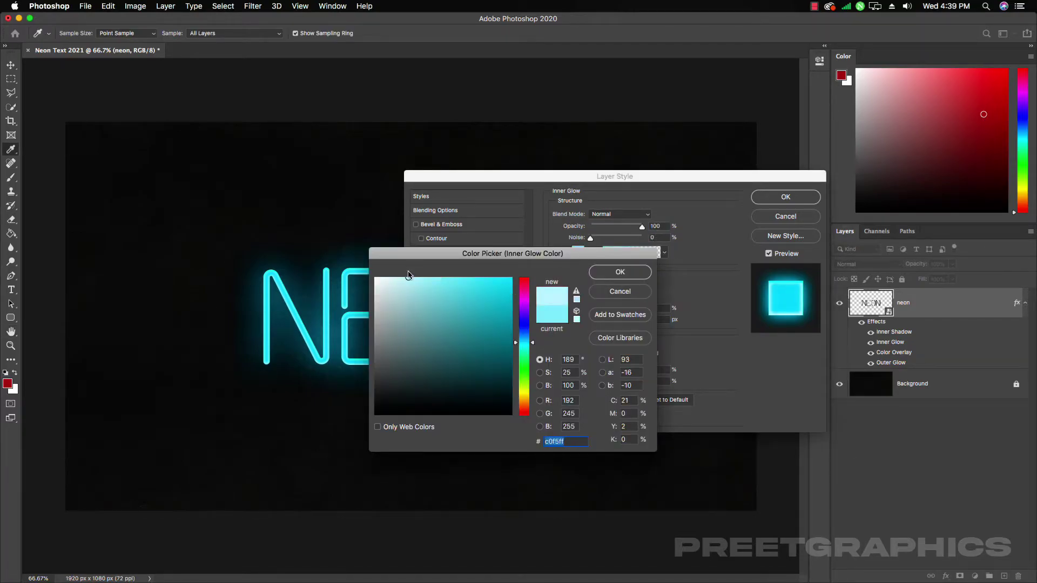
{"action": "mouse_move", "coordinate": [409, 285]}
{"action": "left_mouse_down"}
{"action": "mouse_move", "coordinate": [398, 281]}
{"action": "mouse_move", "coordinate": [414, 278]}
{"action": "left_mouse_up"}
{"action": "left_click", "coordinate": [610, 274]}
{"action": "mouse_move", "coordinate": [598, 321]}
{"action": "left_mouse_down"}
{"action": "mouse_move", "coordinate": [609, 324]}
{"action": "mouse_move", "coordinate": [598, 323]}
{"action": "mouse_move", "coordinate": [600, 312]}
{"action": "mouse_move", "coordinate": [617, 315]}
{"action": "mouse_move", "coordinate": [591, 314]}
{"action": "left_mouse_up"}
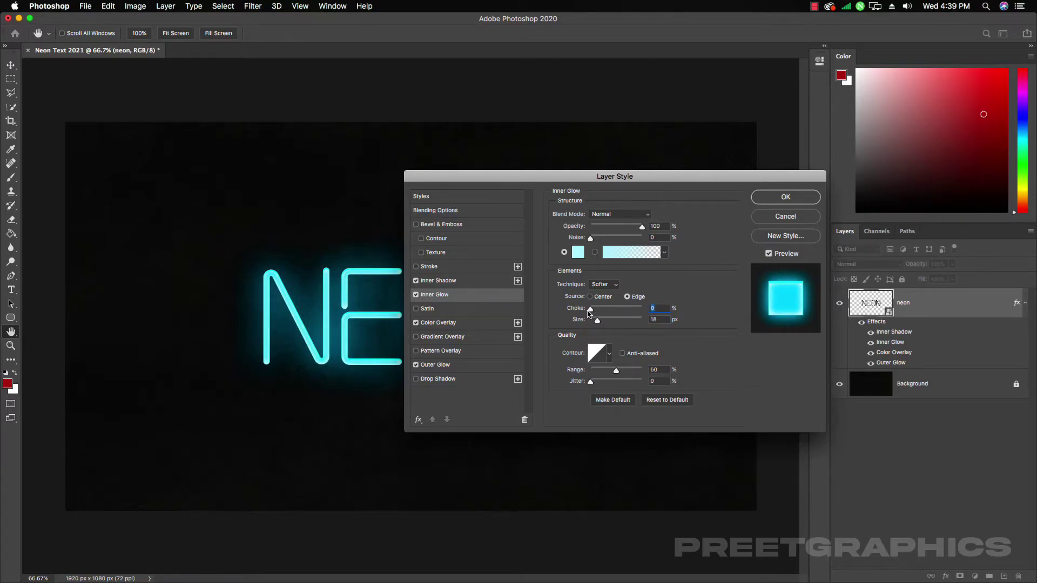
Set the Inner Shadow size to 7 px
{"action": "left_click", "coordinate": [459, 286]}
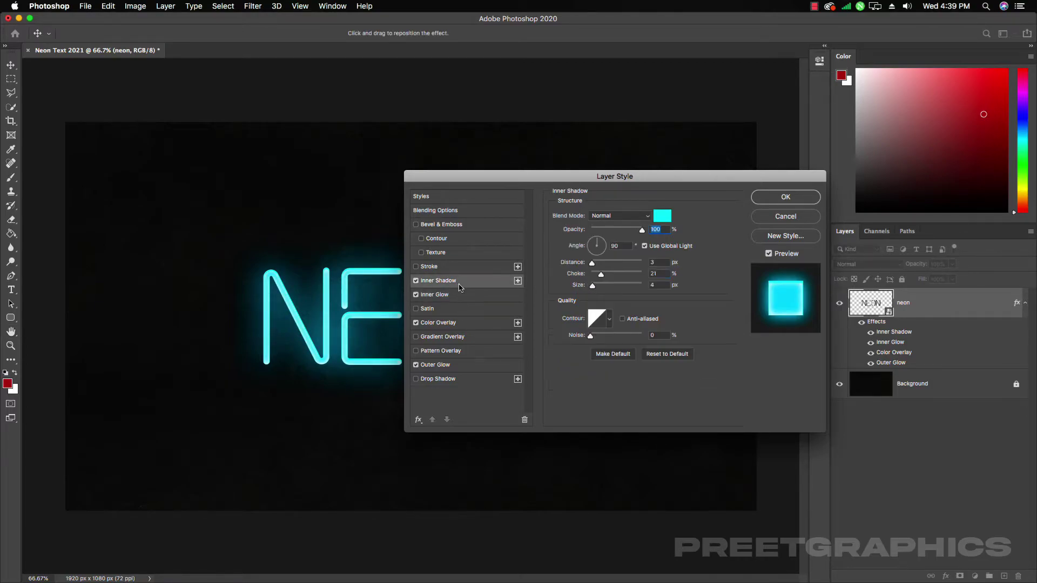
{"action": "mouse_move", "coordinate": [594, 286]}
{"action": "left_mouse_down"}
{"action": "mouse_move", "coordinate": [628, 289]}
{"action": "mouse_move", "coordinate": [595, 291]}
{"action": "left_mouse_up"}
Switch the Inner Glow source to Center, with a choke of 0% and a smaller size
{"action": "left_click", "coordinate": [451, 296]}
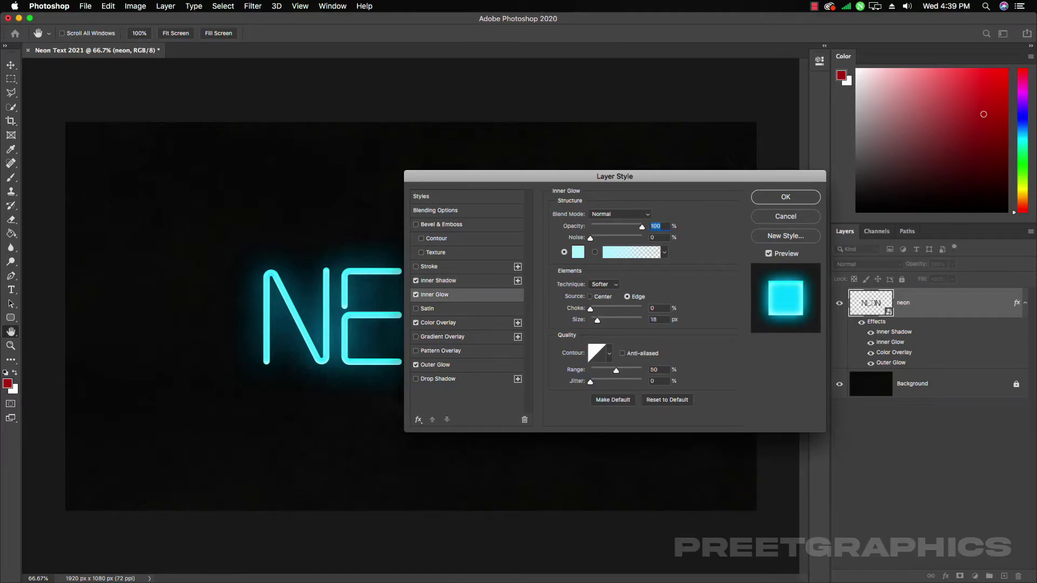
{"action": "key", "text": "Return"}
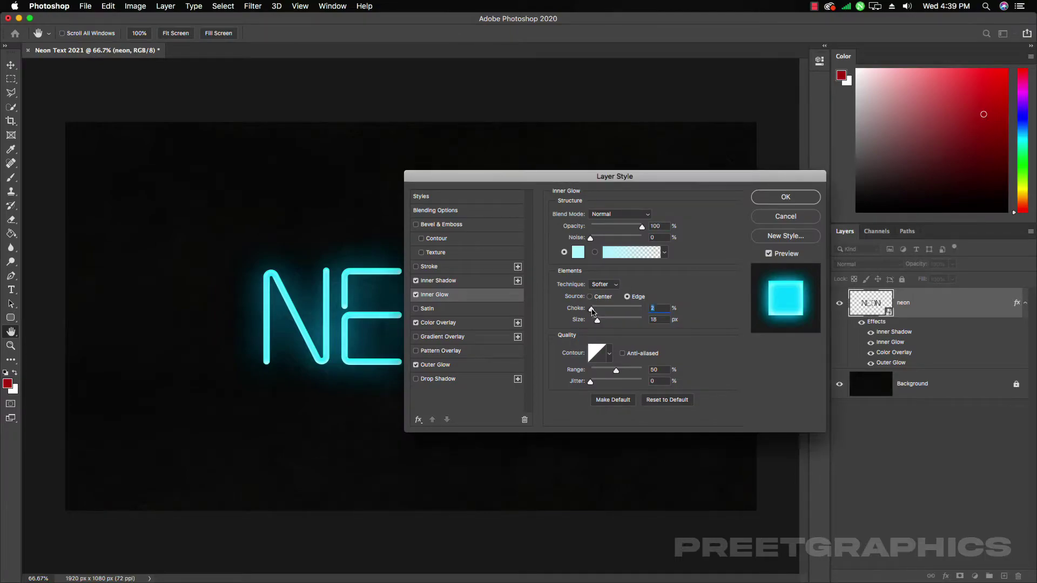
{"action": "left_click_drag", "start_coordinate": [592, 312], "coordinate": [596, 311]}
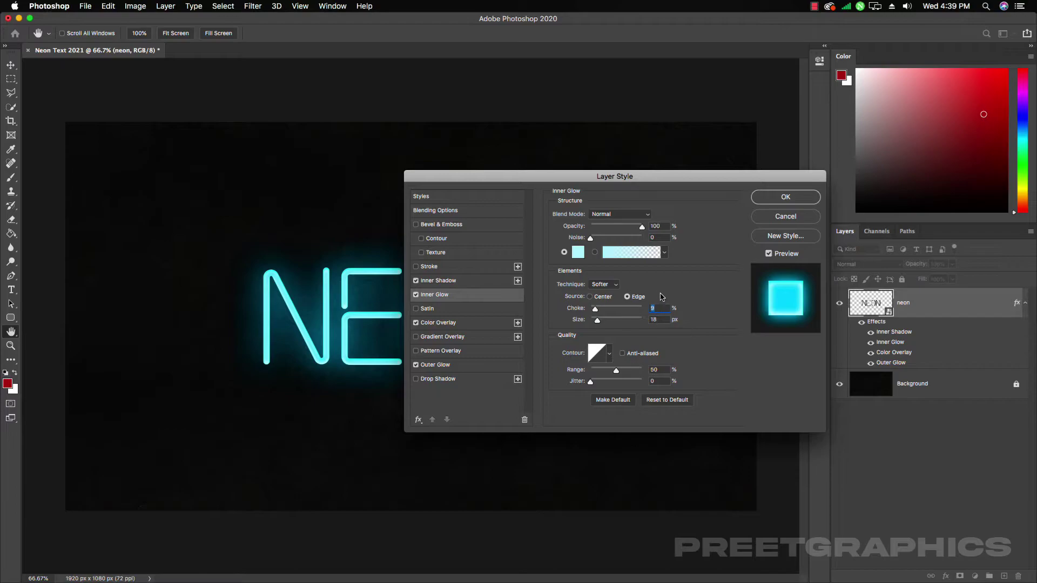
{"action": "left_click", "coordinate": [590, 297]}
{"action": "left_click_drag", "start_coordinate": [597, 320], "coordinate": [590, 309]}
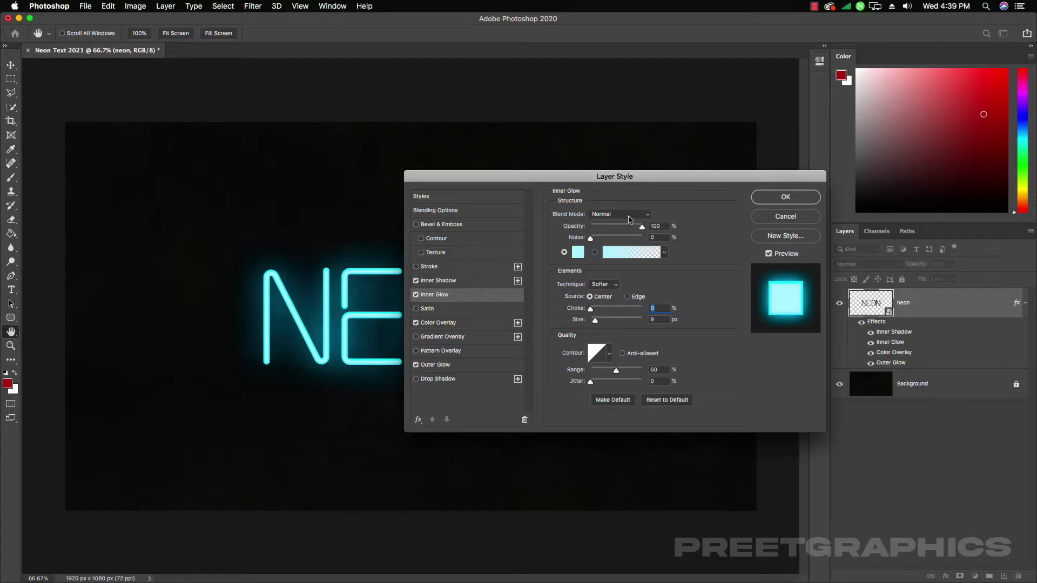
Apply the layer styles to the neon layer and rename it as Effect 1
{"action": "left_click", "coordinate": [487, 284]}
{"action": "left_click_drag", "start_coordinate": [541, 181], "coordinate": [423, 199]}
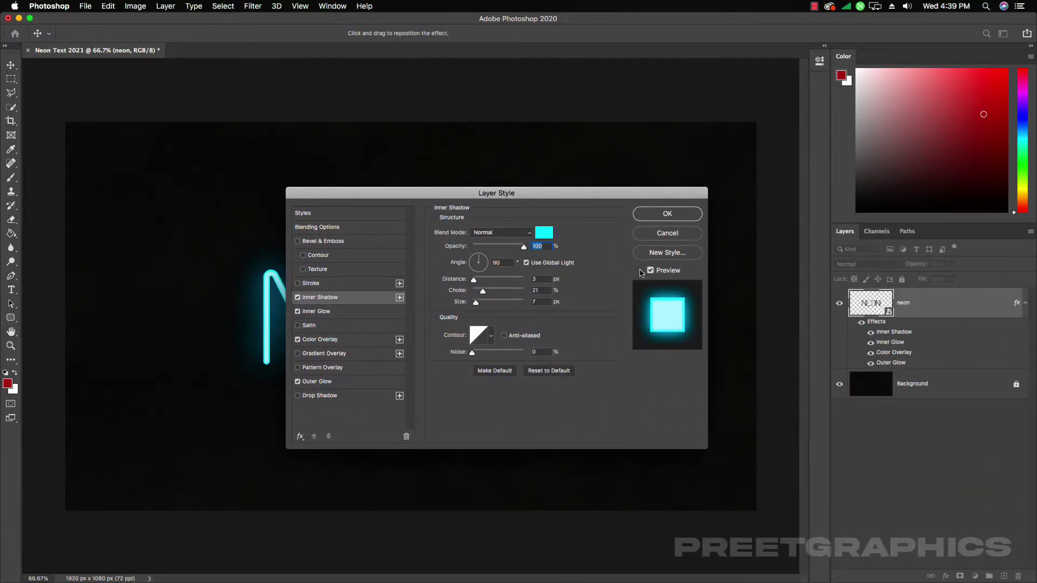
{"action": "left_click", "coordinate": [668, 214]}
{"action": "double_click", "coordinate": [902, 304]}
{"action": "type", "text": "E"}
{"action": "key", "text": "Return"}
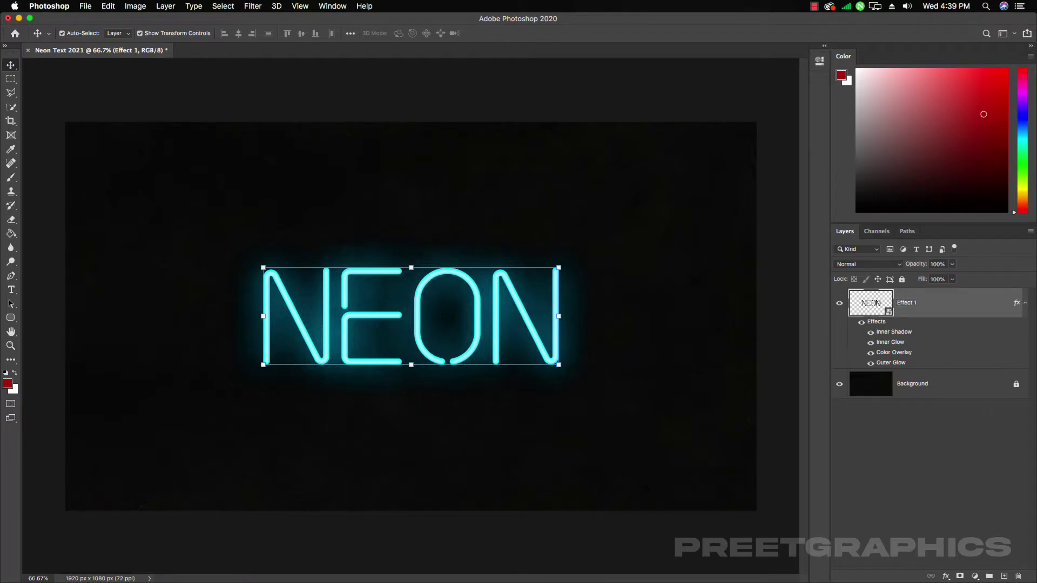
Duplicate the Effect 1 layer and place one copy beneath the other, above the Background
{"action": "left_click", "coordinate": [946, 482]}
{"action": "left_click", "coordinate": [896, 296]}
{"action": "key", "text": "super+j"}
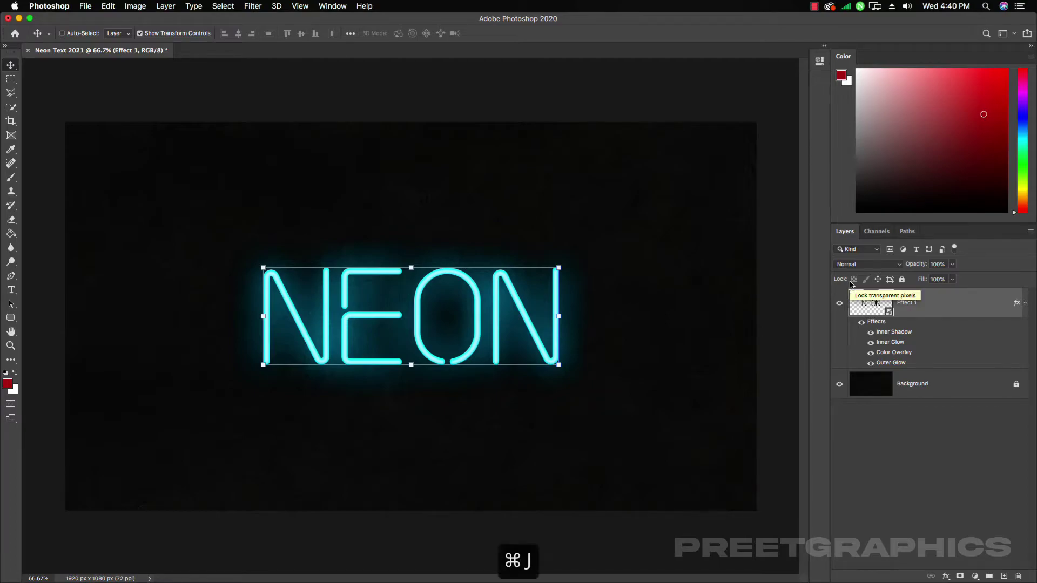
{"action": "left_click_drag", "start_coordinate": [957, 310], "coordinate": [956, 452]}
Rename the lower NEON copy as Effect 2 and clear its layer style
{"action": "double_click", "coordinate": [911, 384]}
{"action": "type", "text": "Effect 2"}
{"action": "key", "text": "Return"}
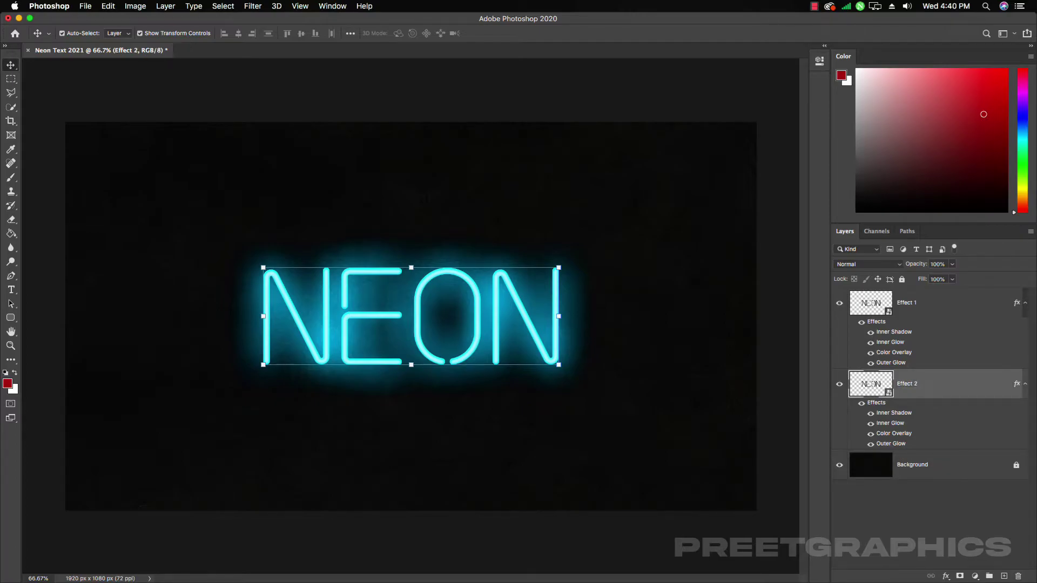
{"action": "right_click", "coordinate": [937, 387]}
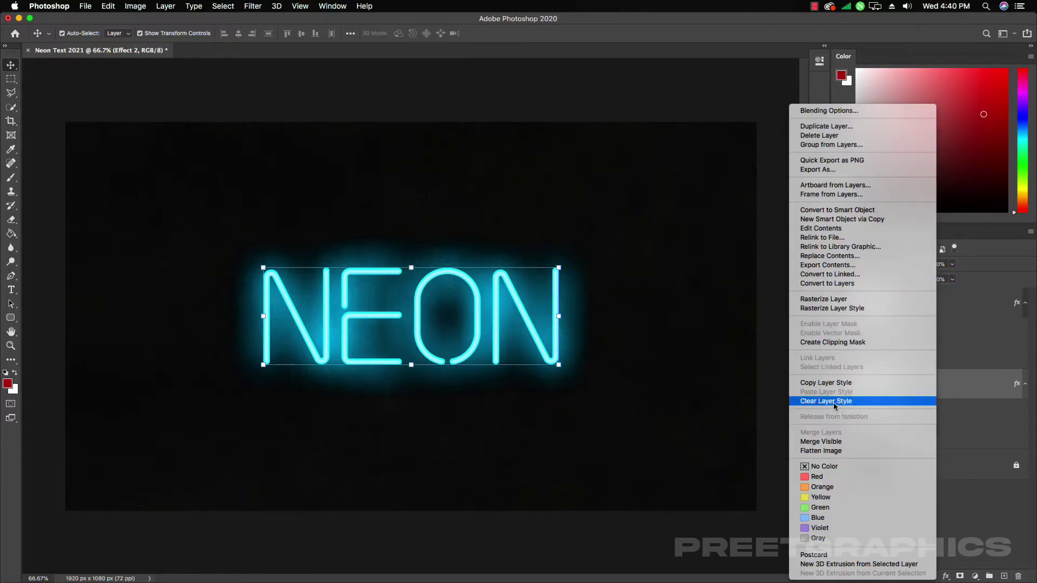
{"action": "left_click", "coordinate": [814, 403]}
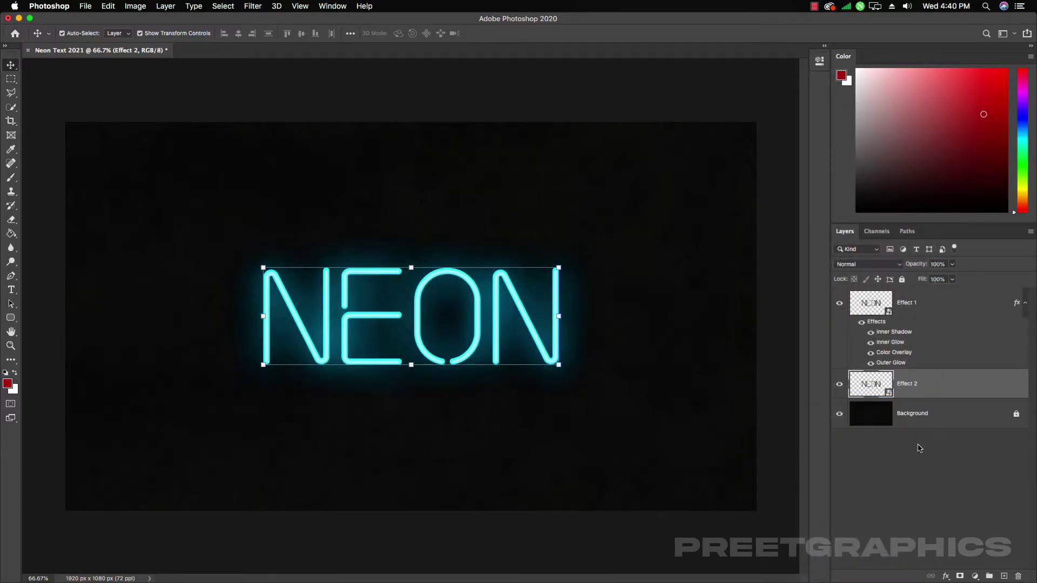
Add a Bevel & Emboss effect with the Outer Bevel style to the Effect 2 layer
{"action": "double_click", "coordinate": [936, 395]}
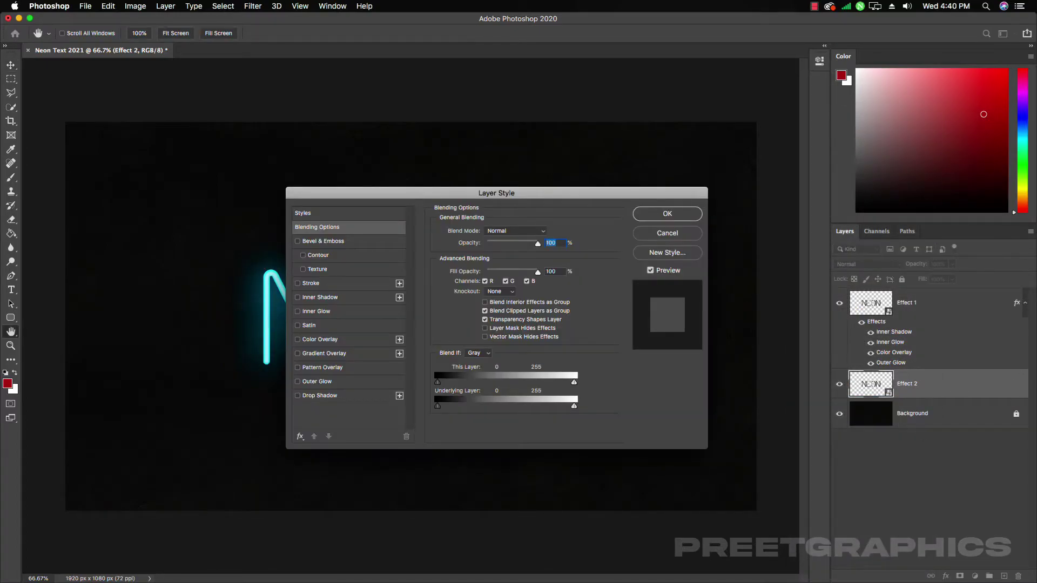
{"action": "key", "text": "Escape"}
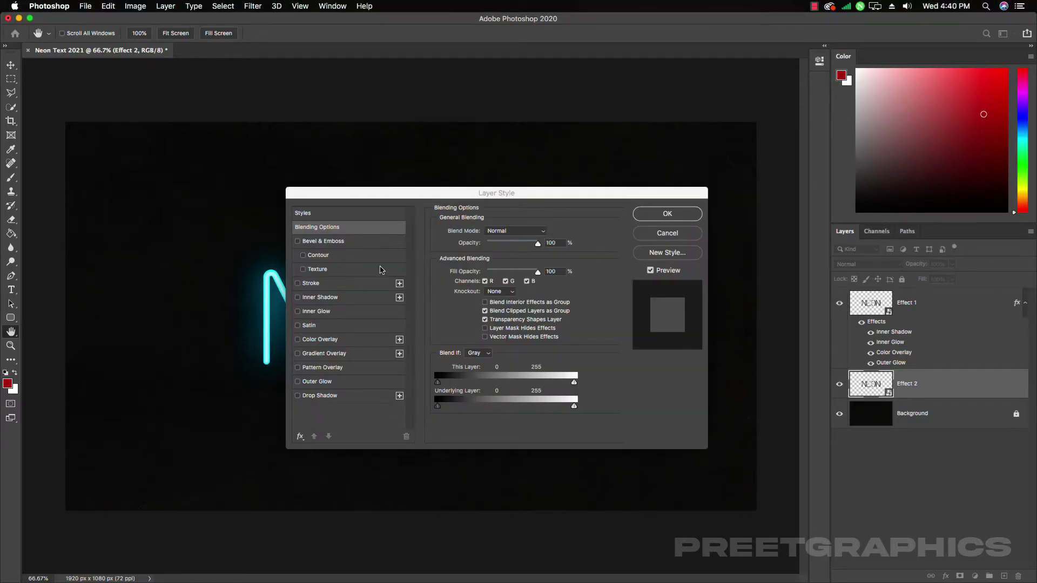
{"action": "left_click", "coordinate": [297, 242]}
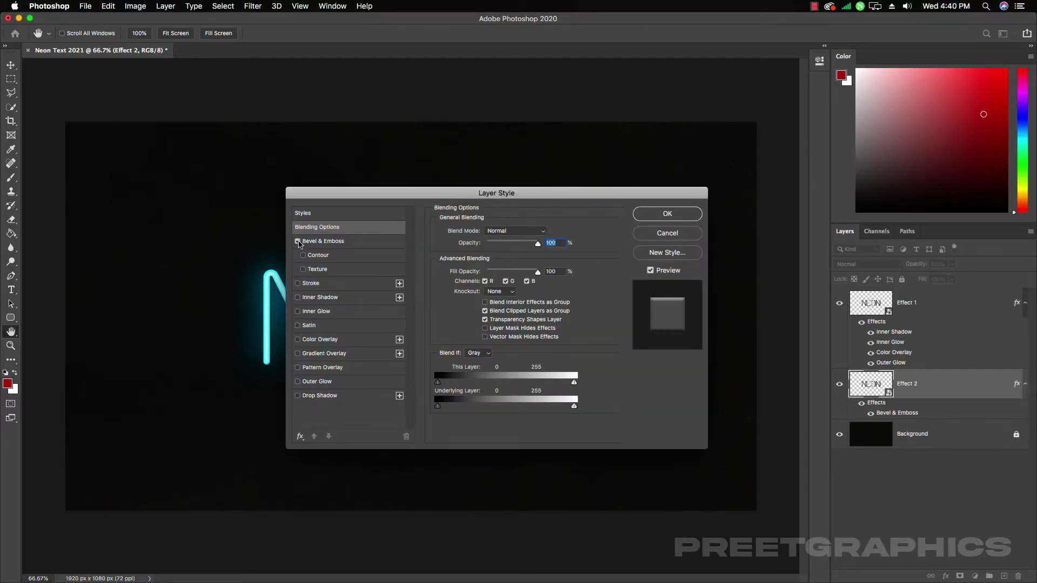
{"action": "left_click", "coordinate": [330, 243]}
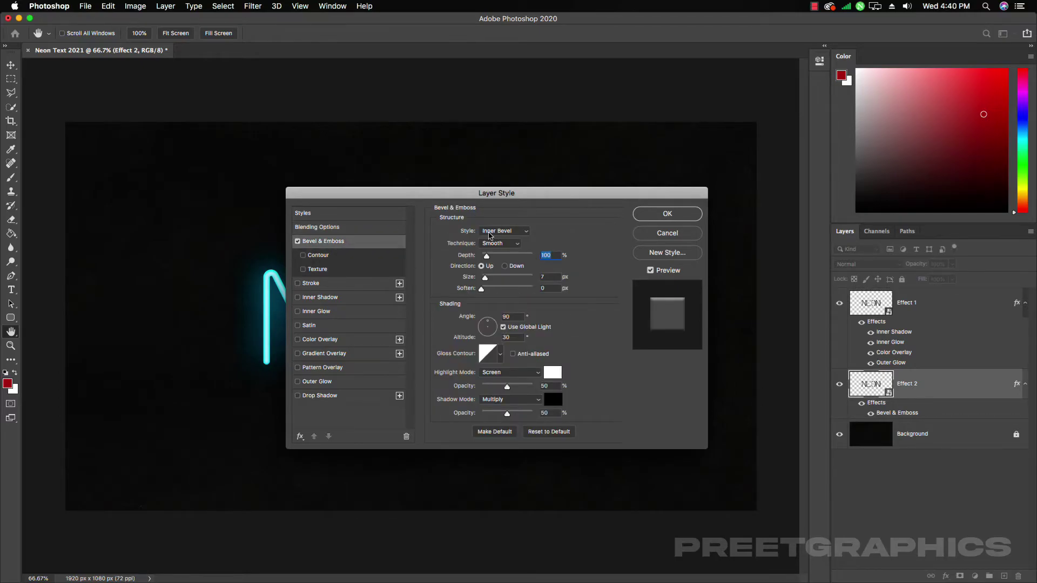
{"action": "left_click", "coordinate": [494, 231]}
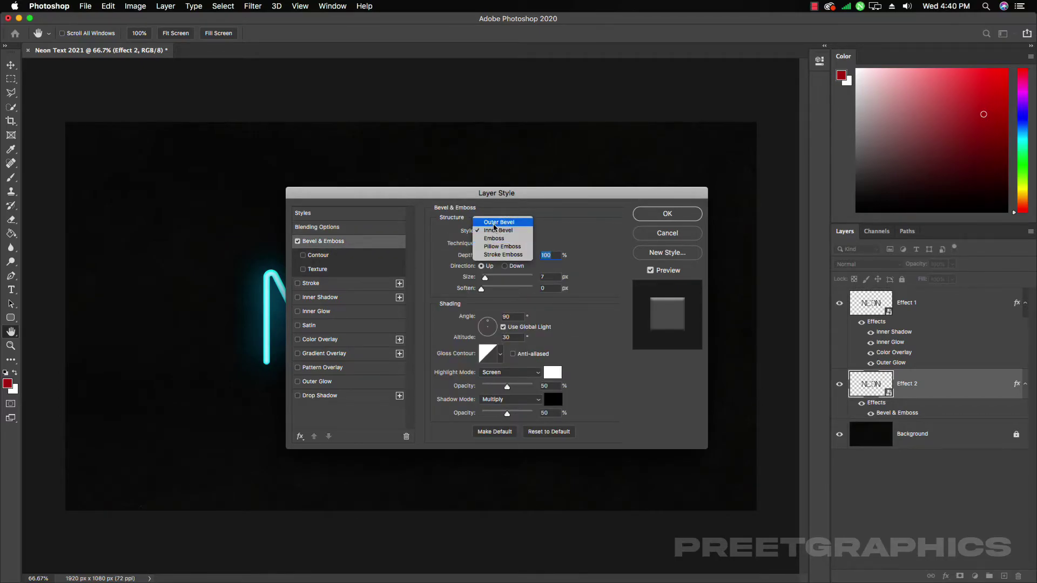
{"action": "left_click", "coordinate": [494, 223]}
Set the Bevel & Emboss depth to 428%, its size to 8 px and its soften to 3 px
{"action": "left_click_drag", "start_coordinate": [550, 211], "coordinate": [837, 132]}
{"action": "left_click_drag", "start_coordinate": [773, 177], "coordinate": [793, 183]}
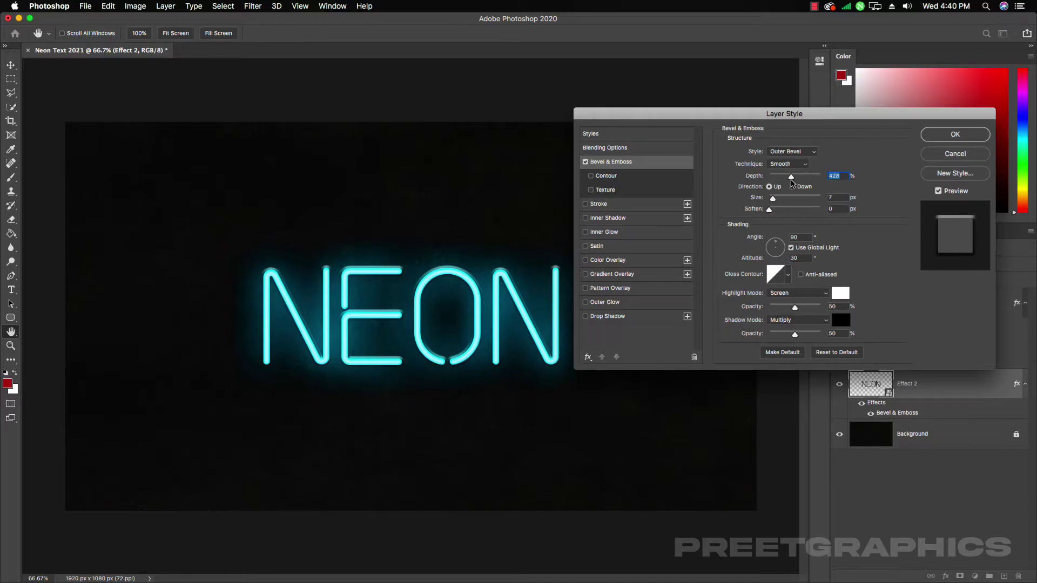
{"action": "key", "text": "Tab"}
{"action": "type", "text": "20"}
{"action": "key", "text": "Tab"}
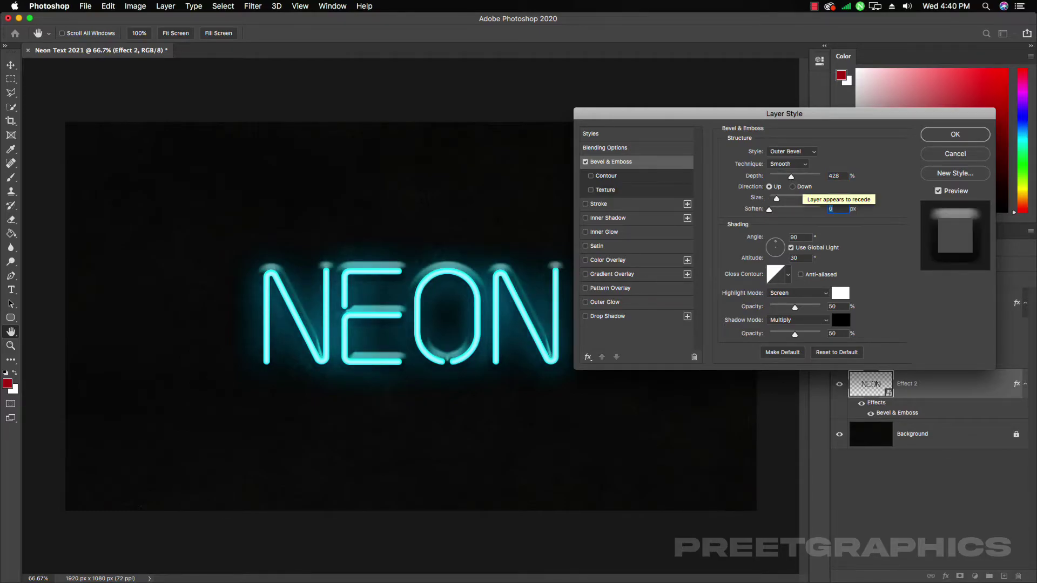
{"action": "type", "text": "3"}
{"action": "left_click_drag", "start_coordinate": [777, 198], "coordinate": [773, 199]}
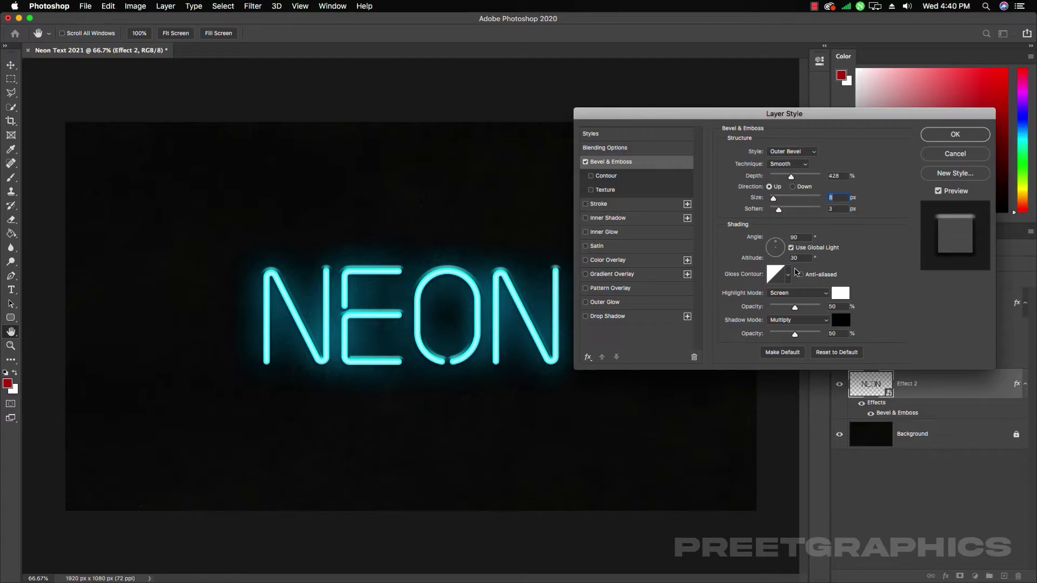
Set the Bevel & Emboss gloss contour to the Ring preset
{"action": "left_click", "coordinate": [780, 280]}
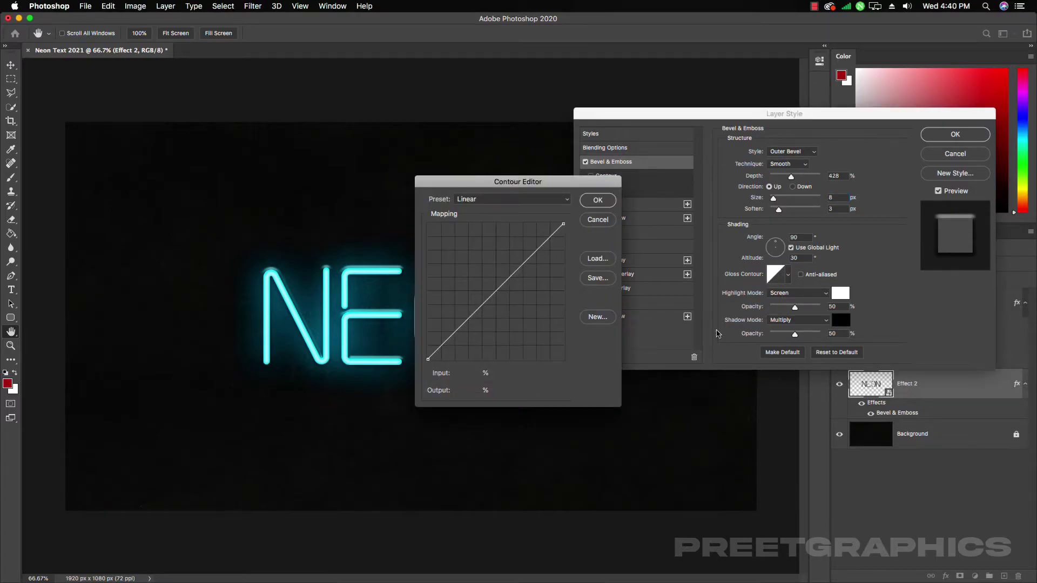
{"action": "left_click", "coordinate": [596, 220]}
{"action": "left_click", "coordinate": [788, 275]}
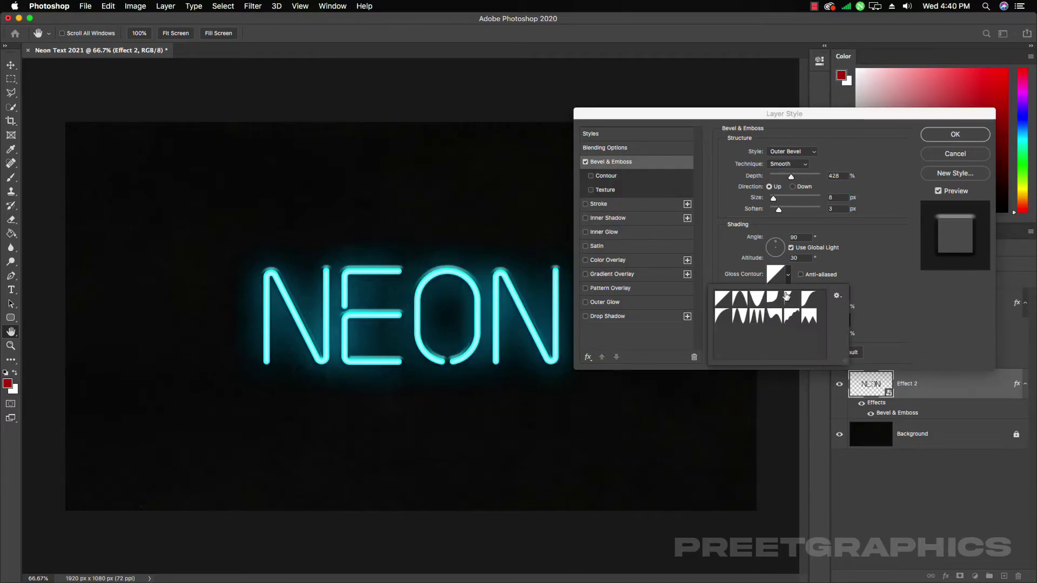
{"action": "left_click", "coordinate": [742, 319]}
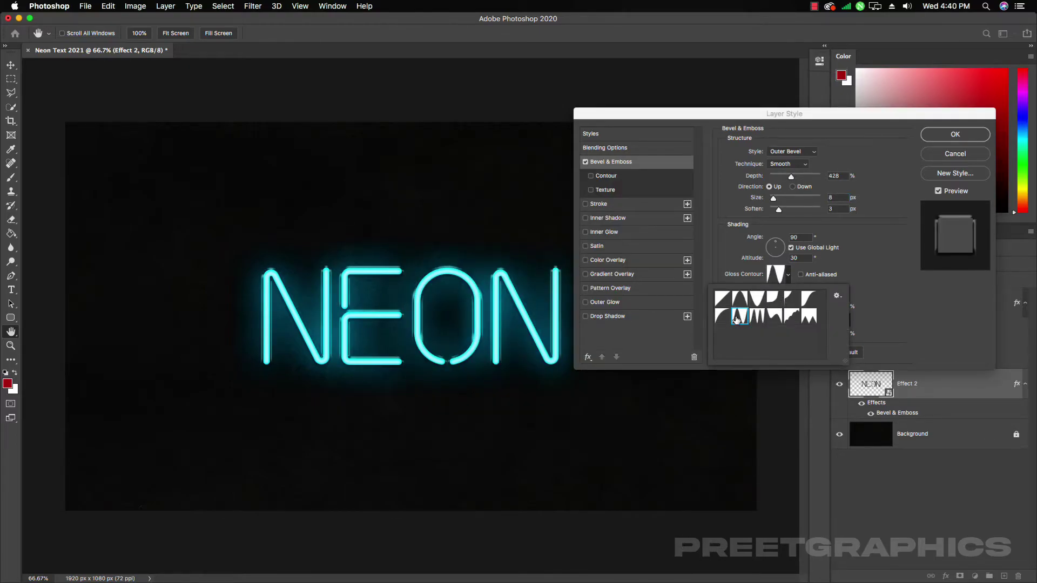
{"action": "left_click", "coordinate": [901, 304]}
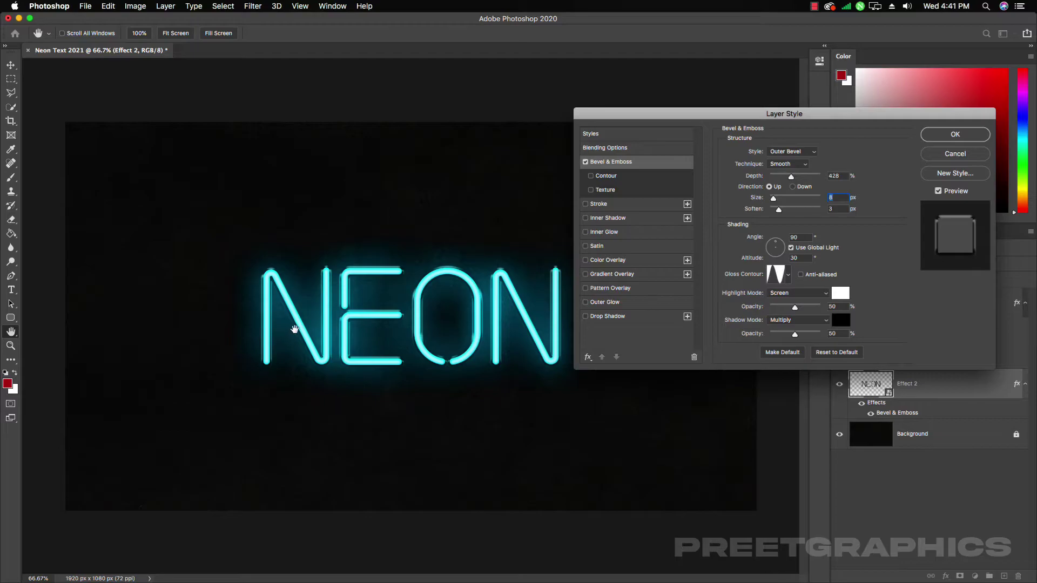
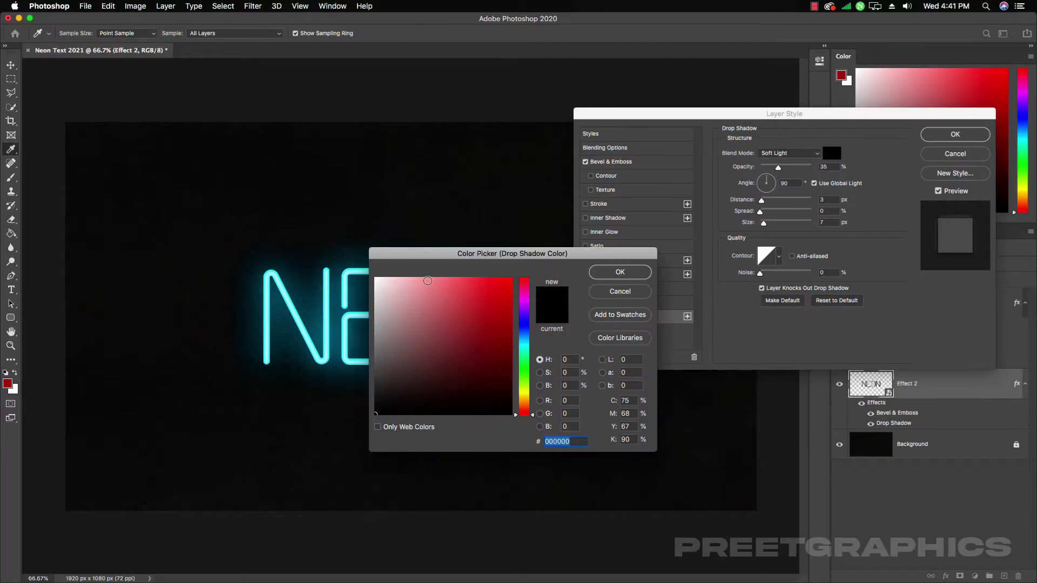
Make Effect 2's Drop Shadow near-white (#fff7f7) at 100% opacity, with a distance of 13 px and a size of 9 px
{"action": "left_click_drag", "start_coordinate": [395, 291], "coordinate": [378, 265]}
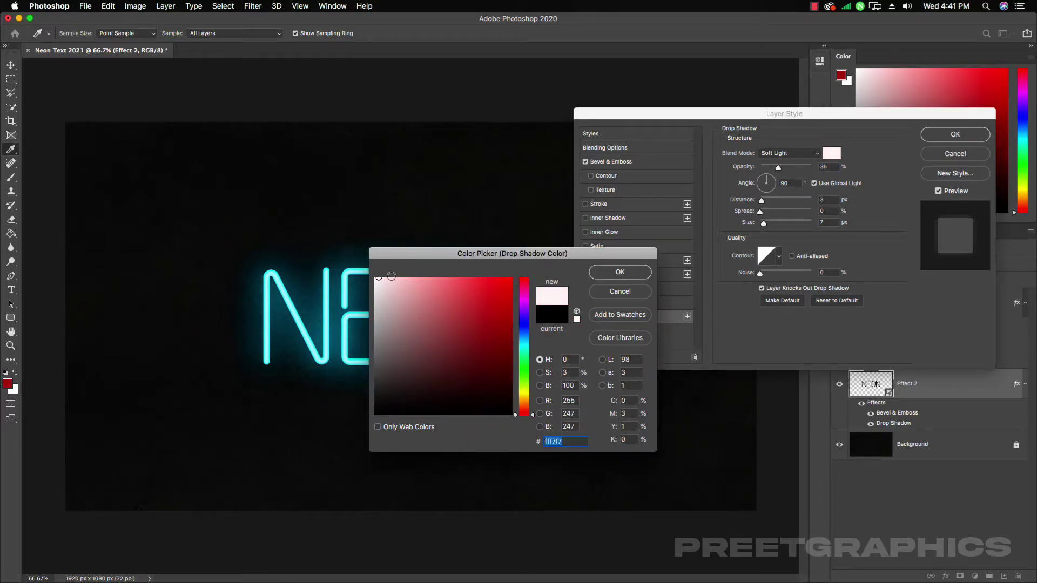
{"action": "left_click", "coordinate": [619, 274]}
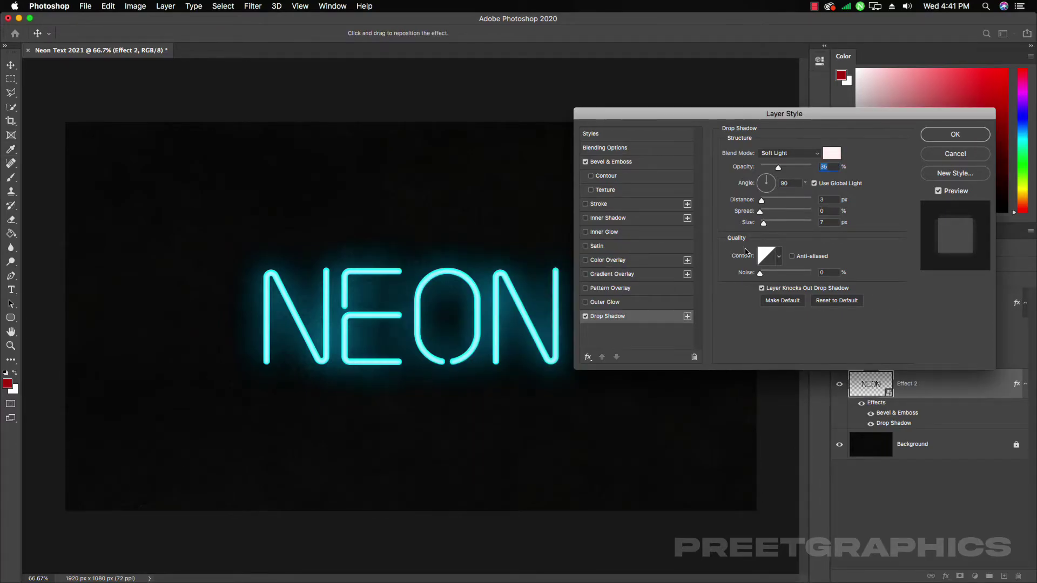
{"action": "left_click_drag", "start_coordinate": [778, 167], "coordinate": [812, 168]}
{"action": "left_click_drag", "start_coordinate": [762, 201], "coordinate": [767, 227]}
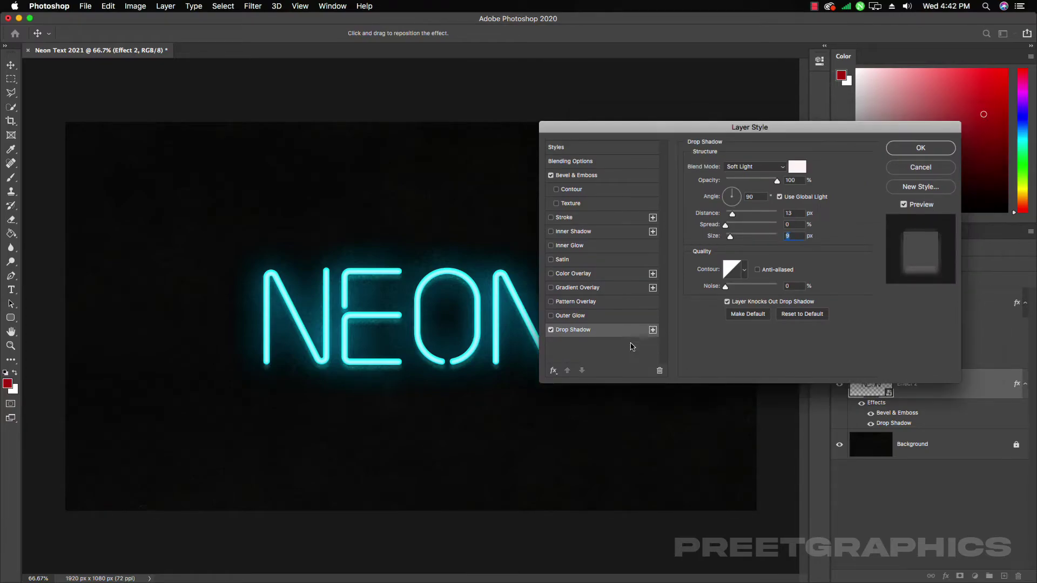
Add a second Drop Shadow to Effect 2 with Overlay blending, a larger distance and a size of 51 px
{"action": "left_click", "coordinate": [652, 331]}
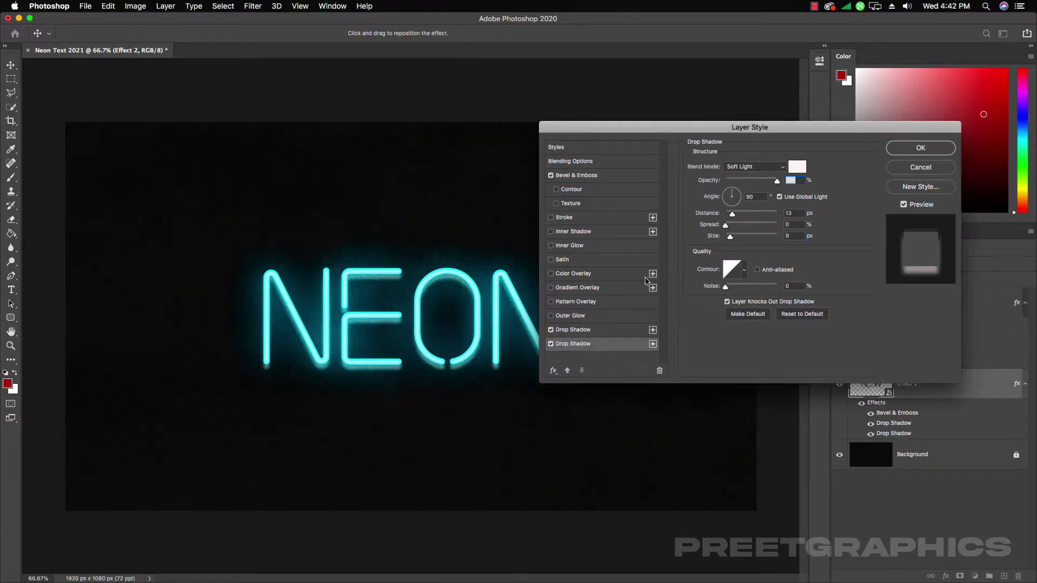
{"action": "left_click", "coordinate": [755, 167]}
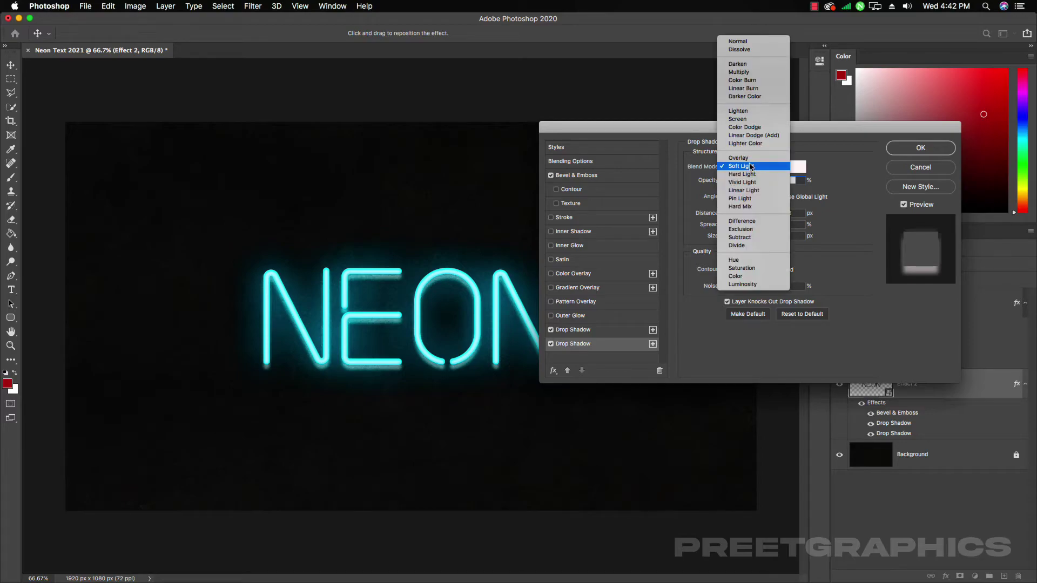
{"action": "left_click", "coordinate": [749, 163]}
{"action": "mouse_move", "coordinate": [755, 219]}
{"action": "left_mouse_down"}
{"action": "mouse_move", "coordinate": [735, 218]}
{"action": "mouse_move", "coordinate": [763, 219]}
{"action": "mouse_move", "coordinate": [740, 244]}
{"action": "mouse_move", "coordinate": [763, 217]}
{"action": "left_mouse_up"}
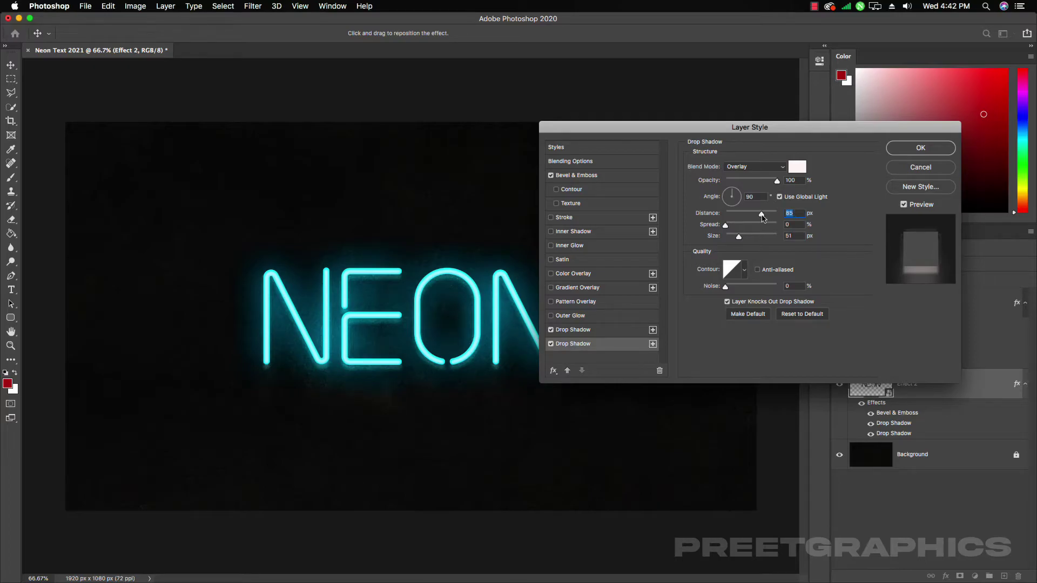
Reduce the distance of both Effect 2 Drop Shadows, giving the Soft Light one 5 px, and apply the layer style
{"action": "left_click_drag", "start_coordinate": [746, 130], "coordinate": [678, 184]}
{"action": "left_click_drag", "start_coordinate": [693, 268], "coordinate": [661, 270]}
{"action": "left_click", "coordinate": [541, 383]}
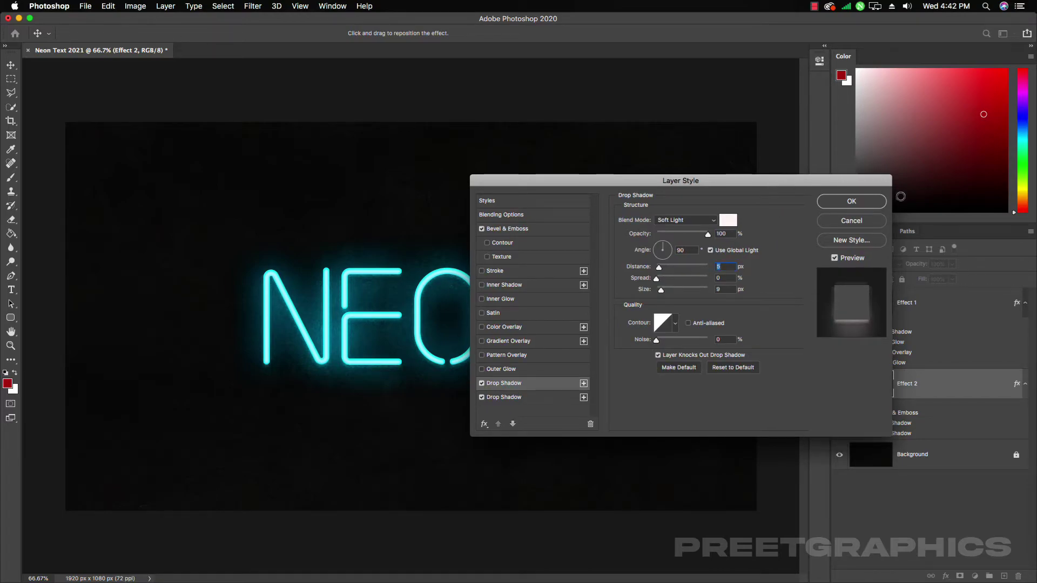
{"action": "key", "text": "Return"}
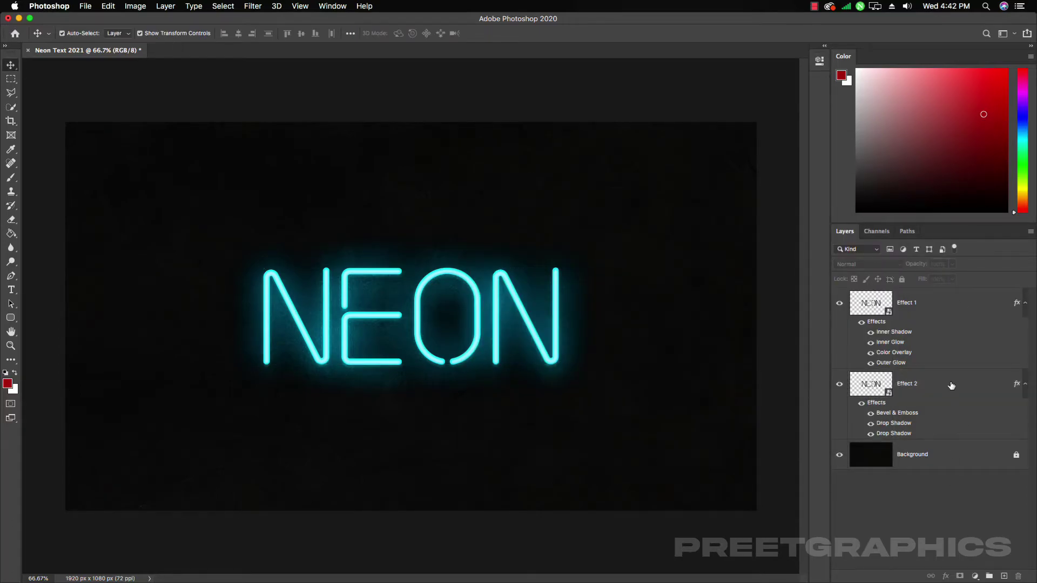
Duplicate the Effect 2 layer and move the copy directly above the Background layer
{"action": "left_click", "coordinate": [952, 386]}
{"action": "right_click", "coordinate": [949, 390]}
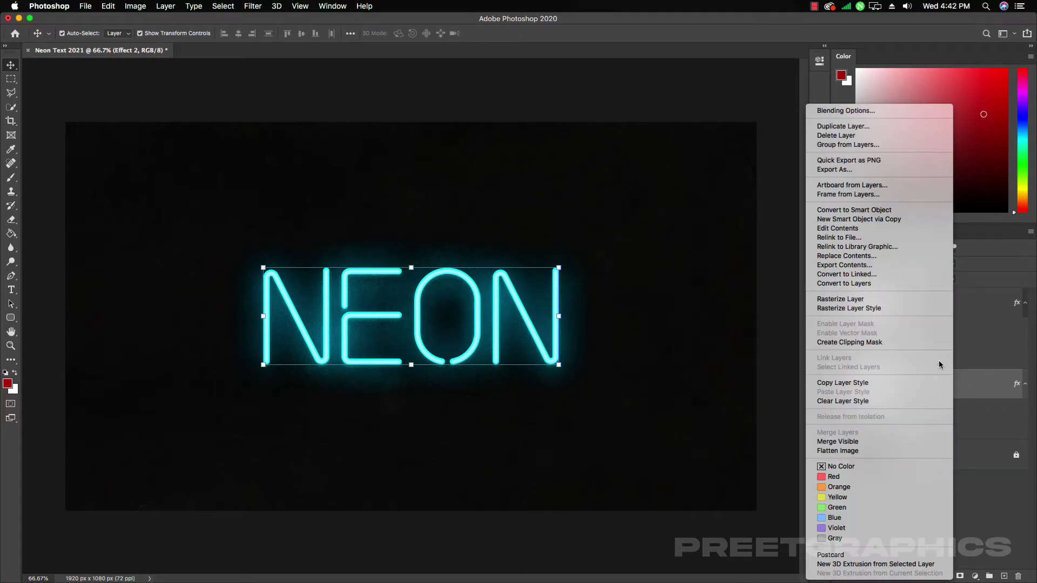
{"action": "left_click", "coordinate": [970, 391]}
{"action": "key", "text": "super+j"}
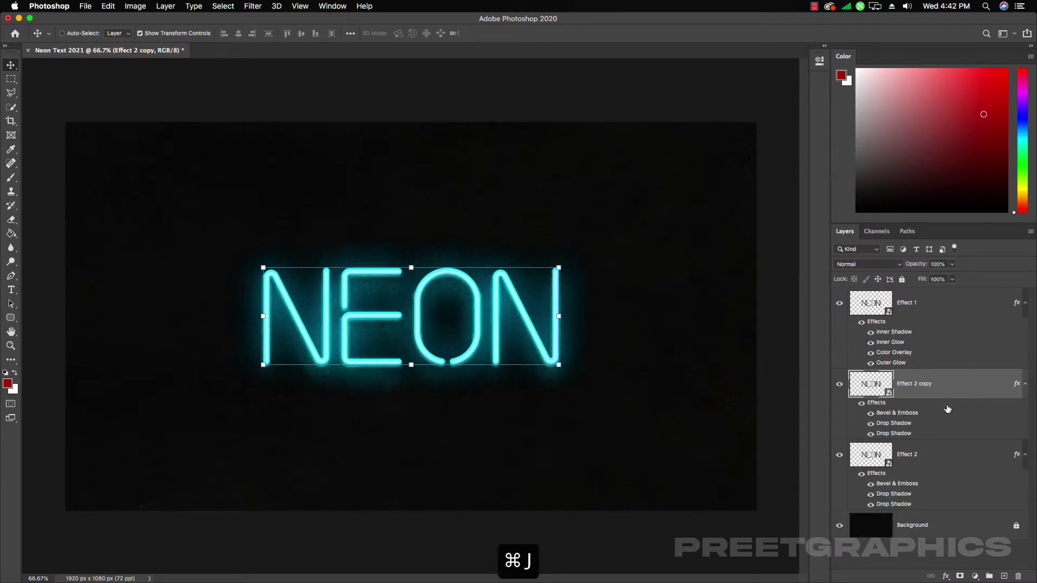
{"action": "left_click_drag", "start_coordinate": [868, 394], "coordinate": [924, 456]}
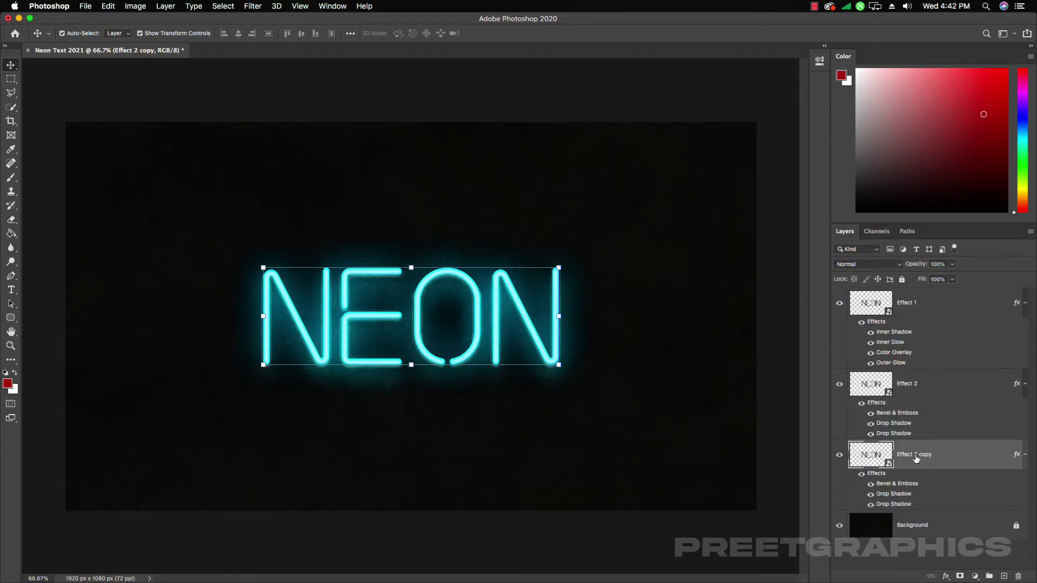
Rename the Effect 2 copy as Effect 3 and clear its layer style
{"action": "double_click", "coordinate": [918, 455]}
{"action": "type", "text": "Ef"}
{"action": "key", "text": "Return"}
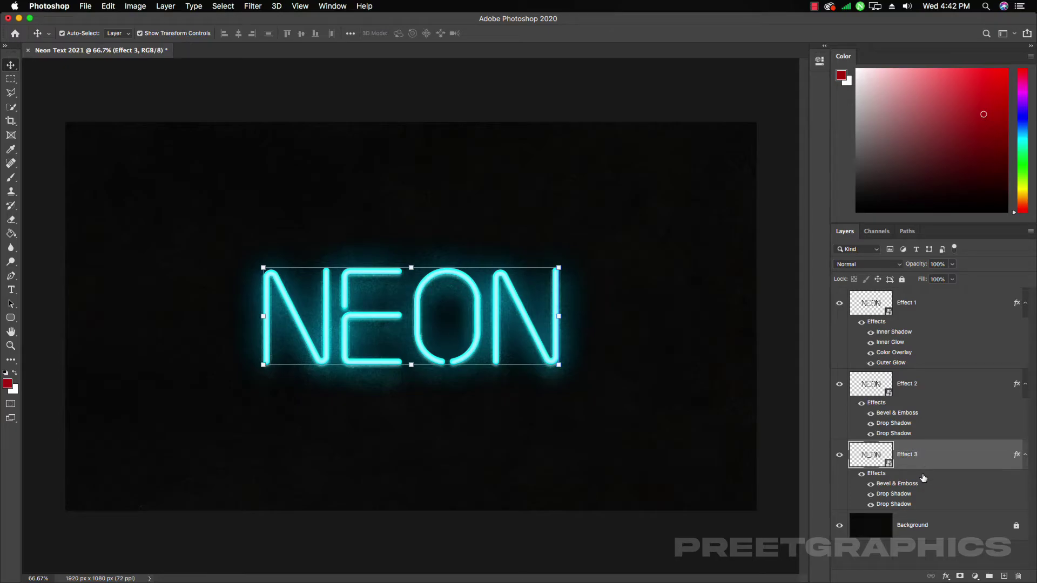
{"action": "right_click", "coordinate": [986, 463]}
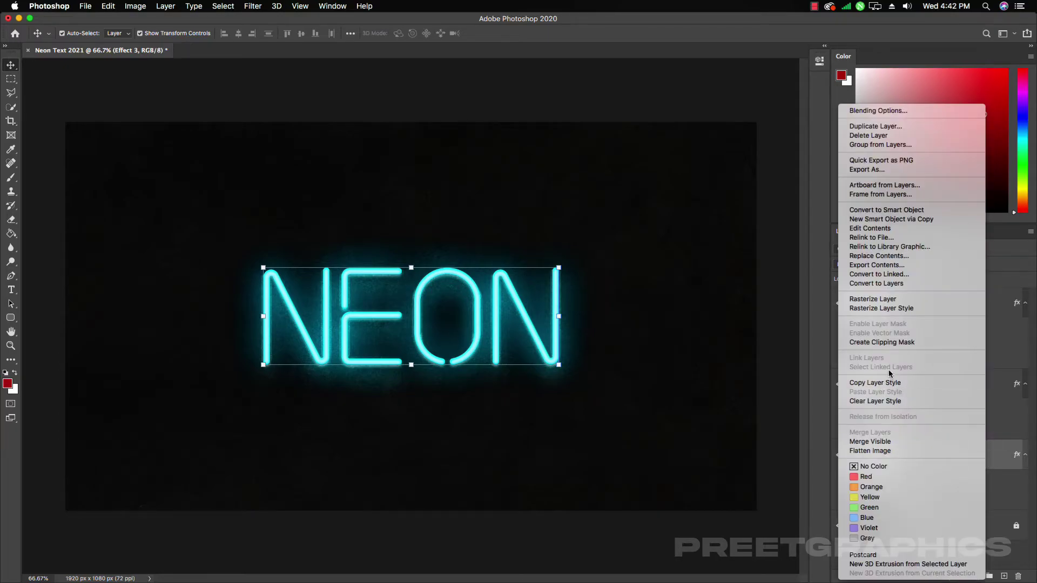
{"action": "left_click", "coordinate": [885, 400]}
{"action": "left_click", "coordinate": [929, 508]}
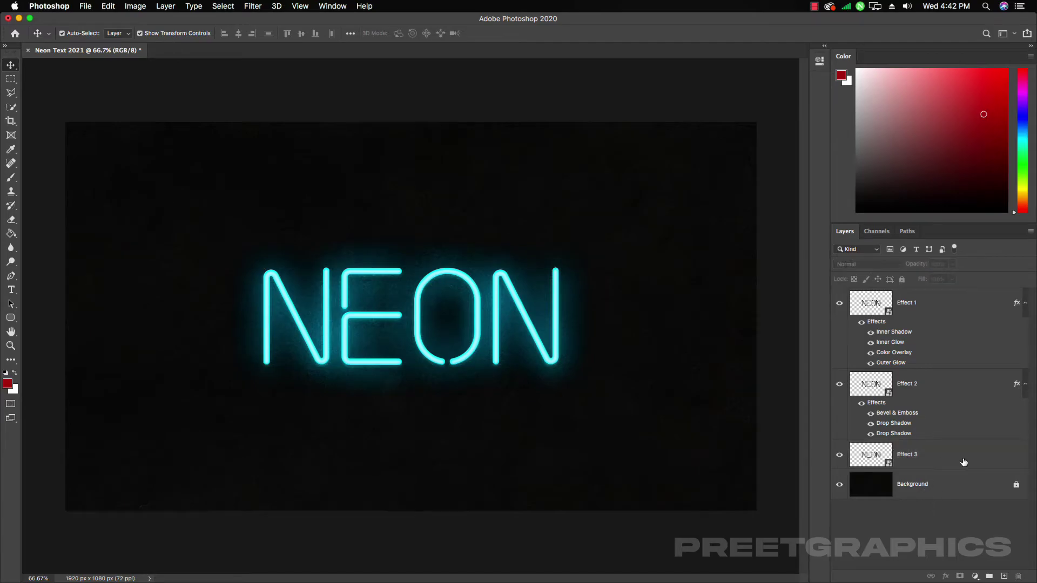
Delete all effects except a single Drop Shadow entry from Effect 3's list of layer style effects
{"action": "double_click", "coordinate": [959, 460]}
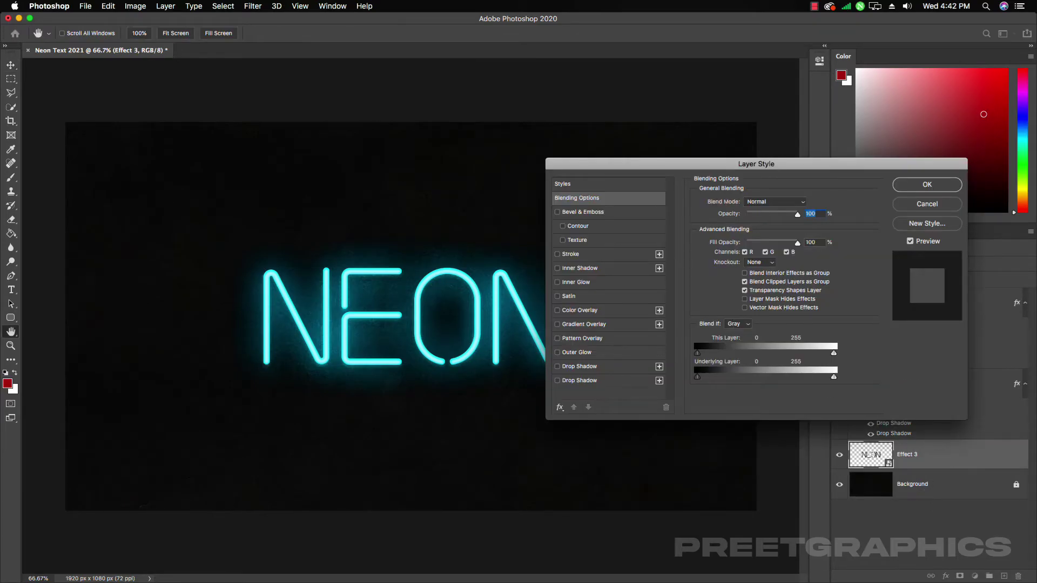
{"action": "key", "text": "Escape"}
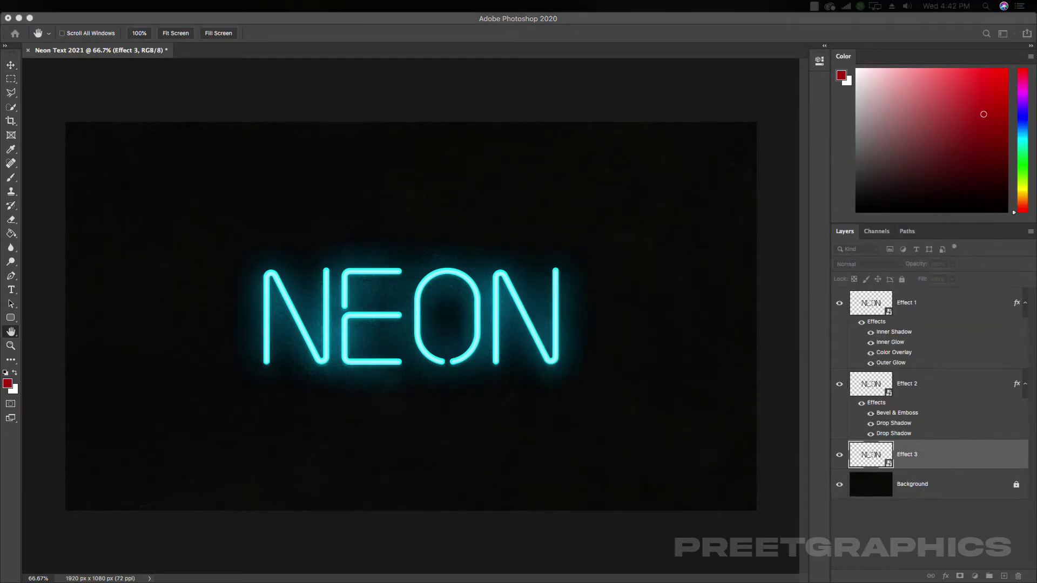
{"action": "double_click", "coordinate": [957, 463]}
{"action": "left_click", "coordinate": [593, 358]}
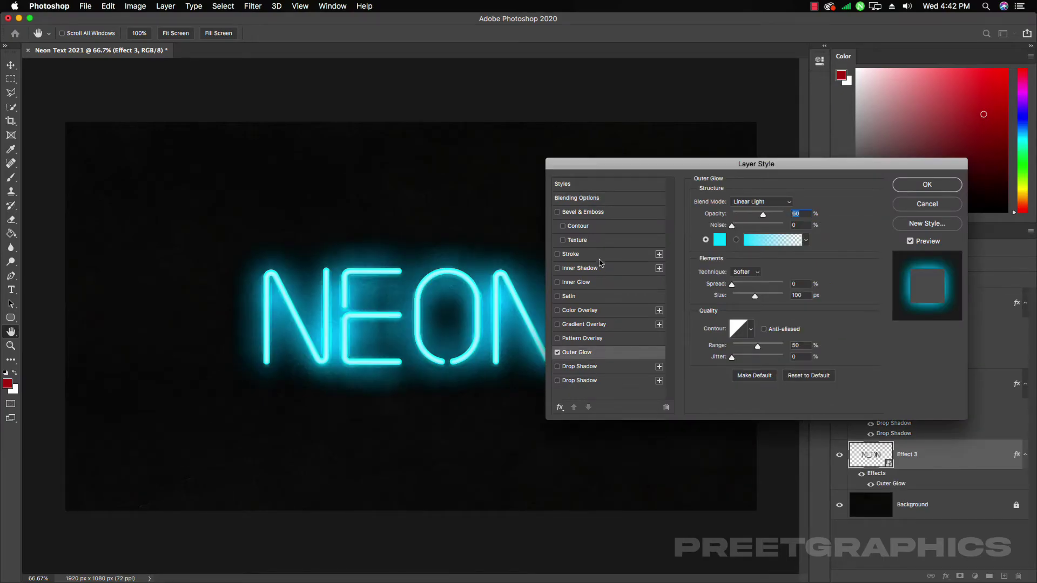
{"action": "left_click", "coordinate": [599, 213]}
{"action": "left_click_drag", "start_coordinate": [578, 403], "coordinate": [666, 408]}
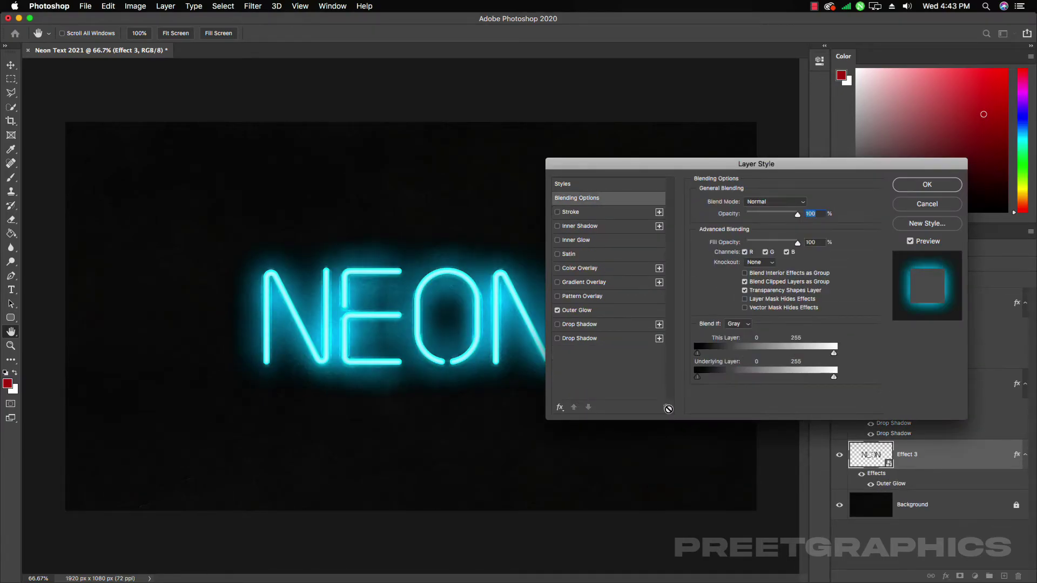
{"action": "left_click", "coordinate": [587, 314]}
{"action": "left_click", "coordinate": [666, 407]}
{"action": "left_click", "coordinate": [666, 409]}
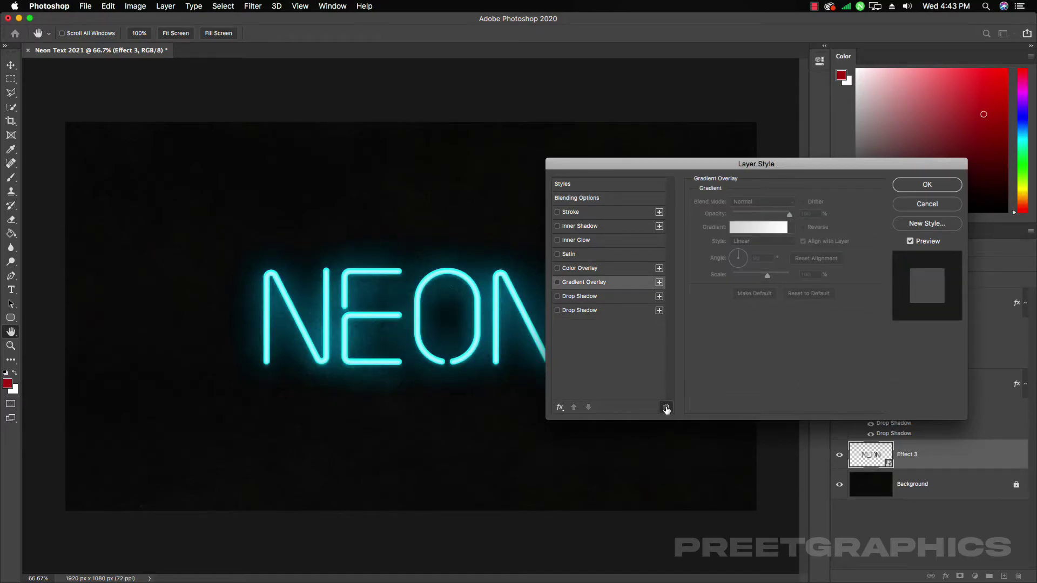
{"action": "left_click", "coordinate": [666, 409]}
{"action": "left_click", "coordinate": [666, 408]}
{"action": "left_click", "coordinate": [666, 409]}
{"action": "left_click", "coordinate": [667, 409]}
{"action": "left_click", "coordinate": [667, 408]}
{"action": "left_click", "coordinate": [666, 409]}
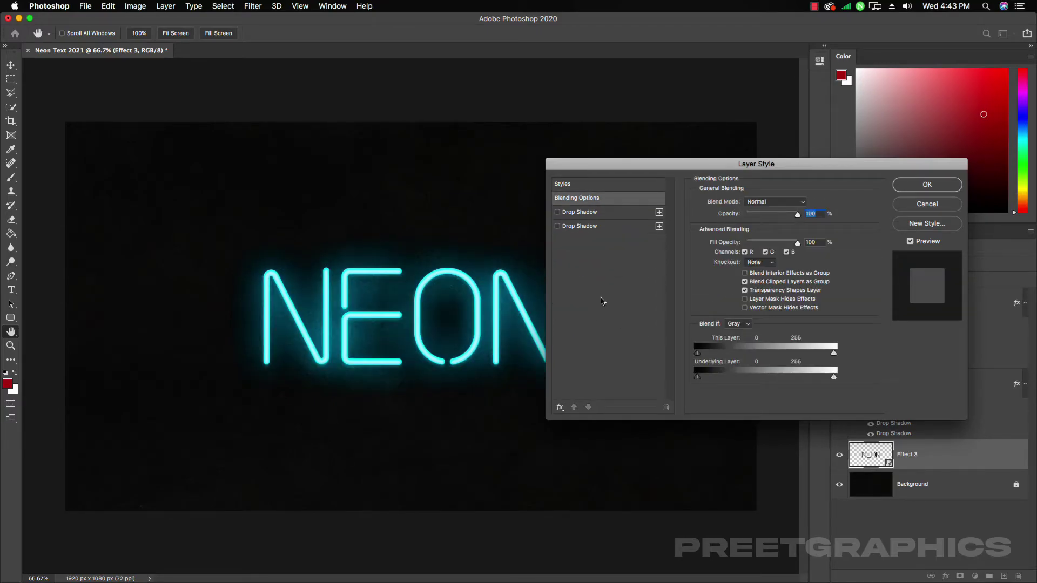
{"action": "left_click", "coordinate": [614, 226]}
{"action": "left_click", "coordinate": [666, 408]}
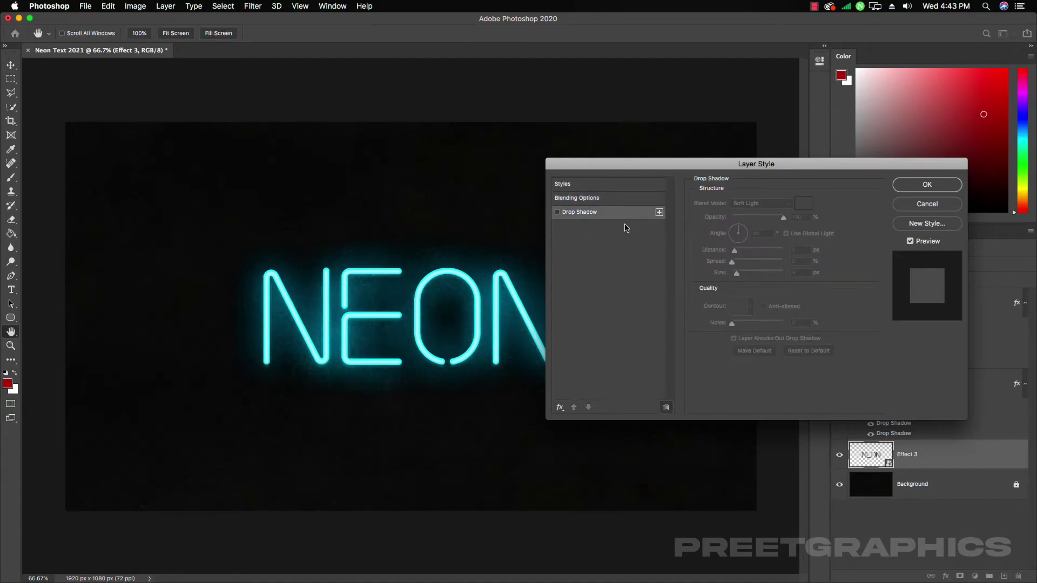
Enable Effect 3's Drop Shadow from its default settings with Normal blending, 31% opacity, 33 px distance and 18 px size
{"action": "left_click", "coordinate": [640, 214]}
{"action": "left_click", "coordinate": [804, 352]}
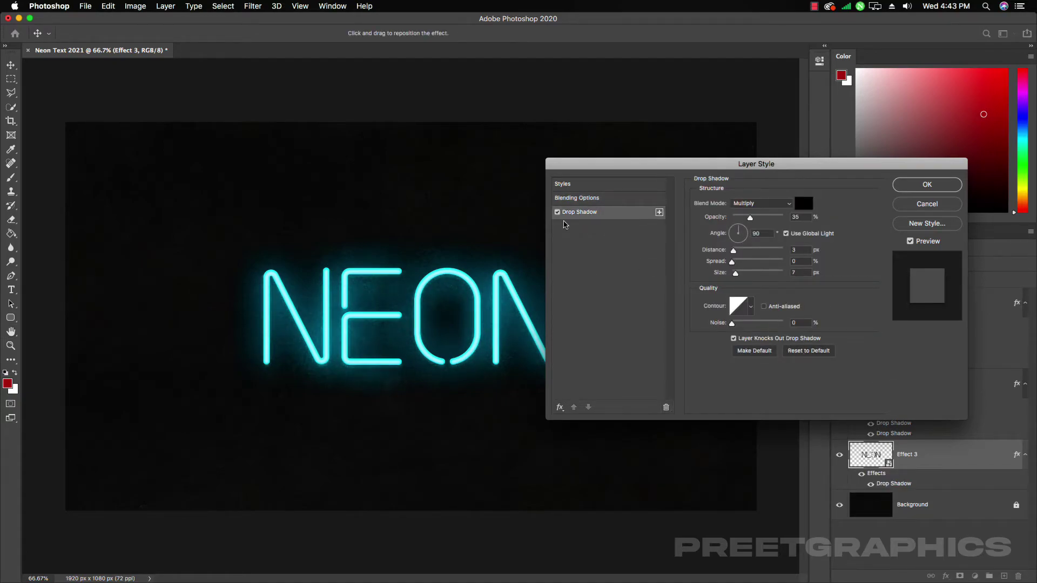
{"action": "left_click", "coordinate": [748, 204]}
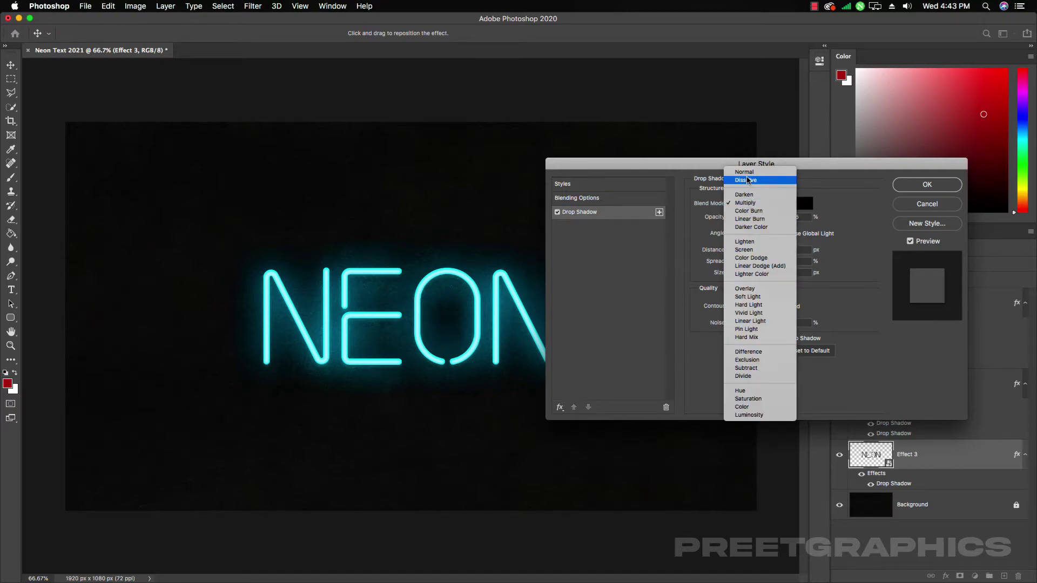
{"action": "left_click", "coordinate": [748, 180]}
{"action": "left_click", "coordinate": [750, 203]}
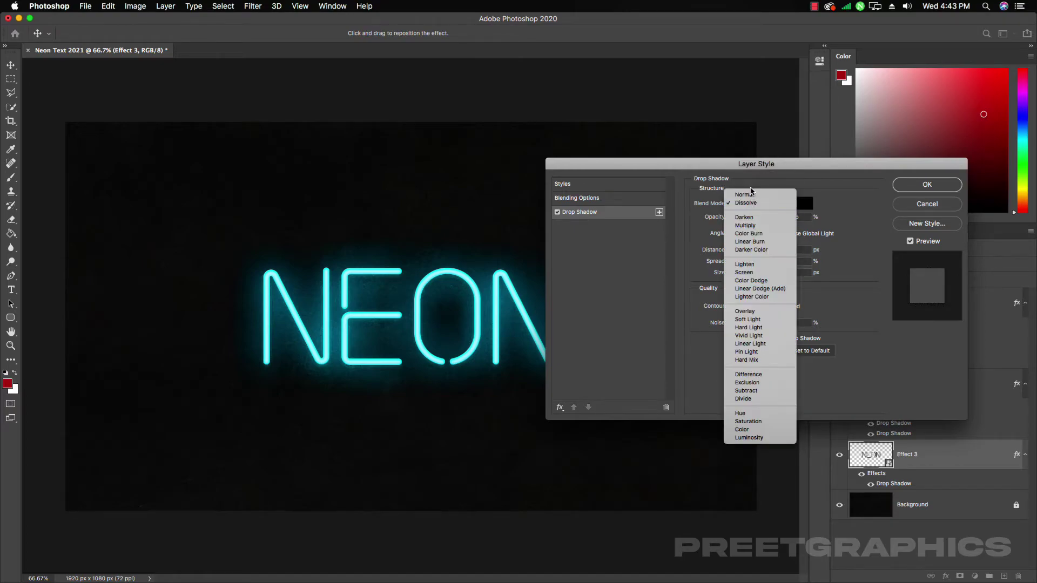
{"action": "left_click", "coordinate": [748, 196]}
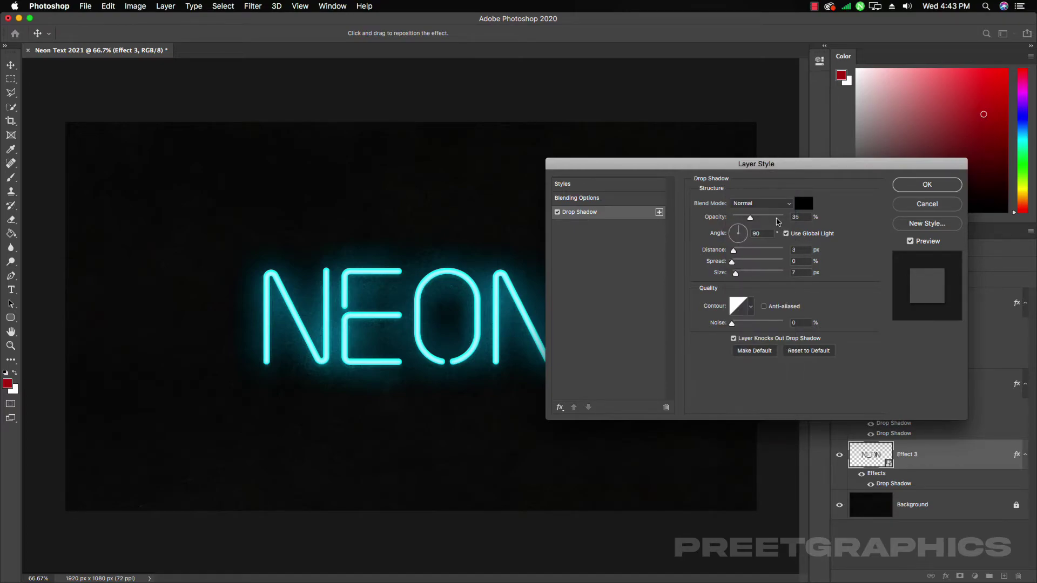
{"action": "left_click_drag", "start_coordinate": [749, 218], "coordinate": [751, 274]}
{"action": "left_click_drag", "start_coordinate": [740, 218], "coordinate": [739, 275]}
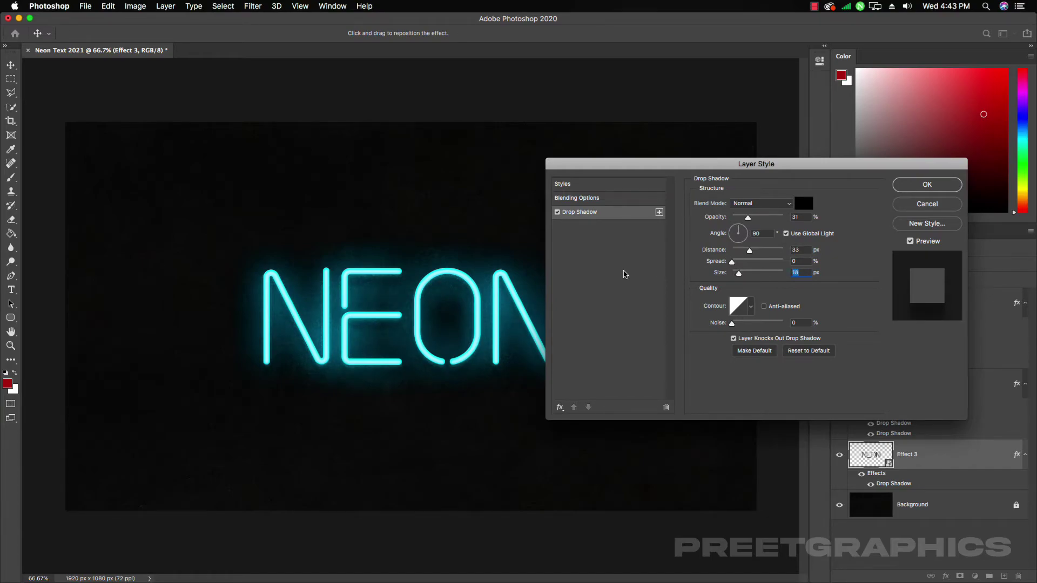
Add a second Drop Shadow to Effect 3 with Linear Burn blending, 9% opacity, 69 px distance and 38 px size
{"action": "left_click", "coordinate": [659, 213]}
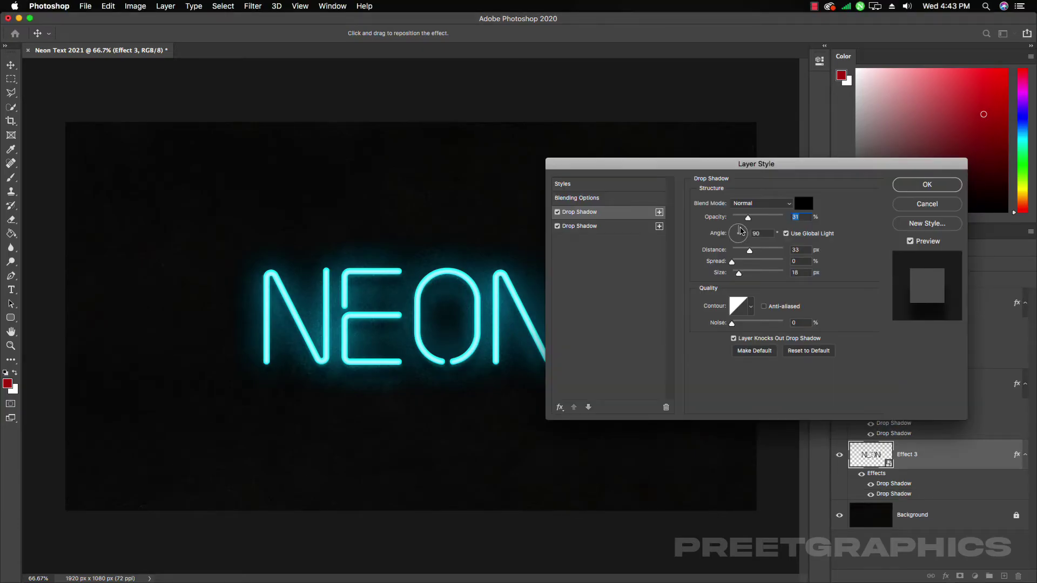
{"action": "left_click", "coordinate": [747, 204]}
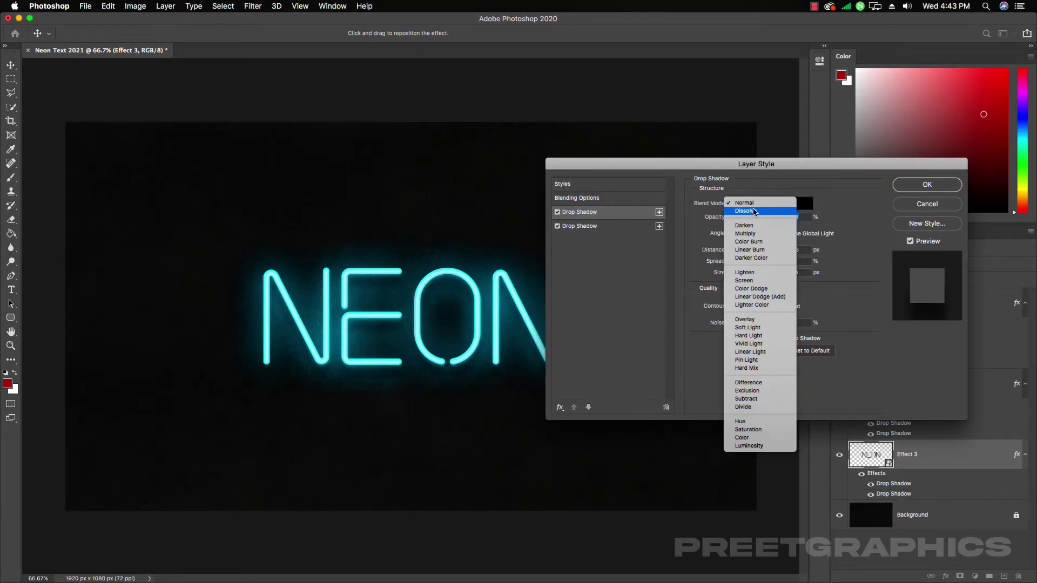
{"action": "left_click", "coordinate": [751, 252]}
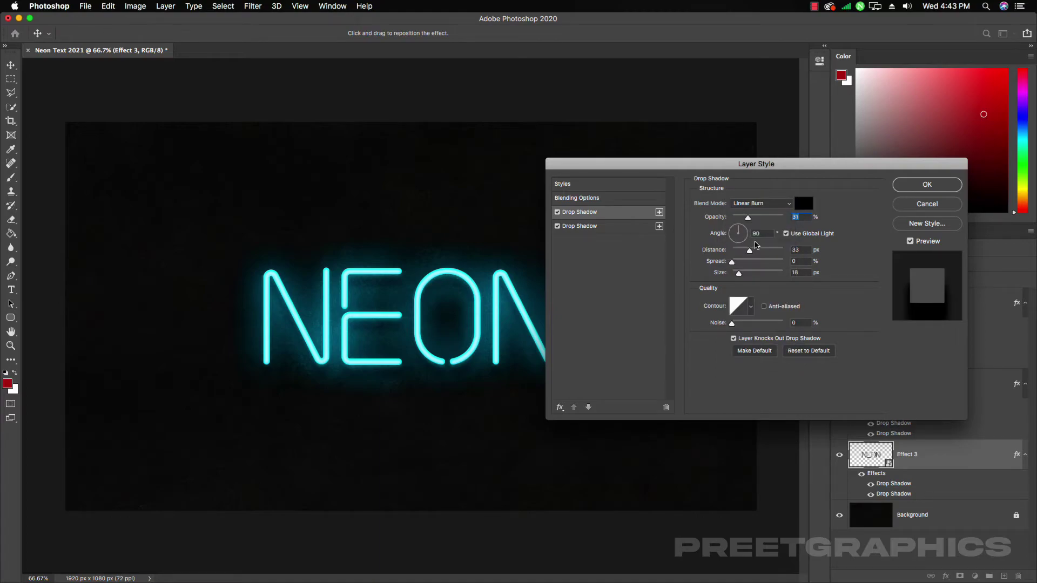
{"action": "double_click", "coordinate": [797, 217]}
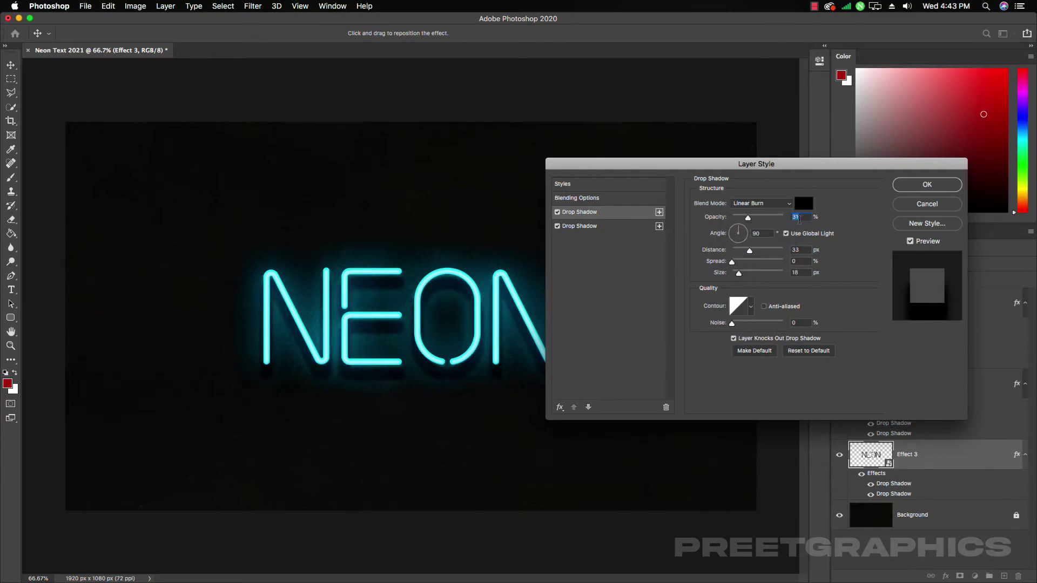
{"action": "left_click_drag", "start_coordinate": [748, 219], "coordinate": [736, 218]}
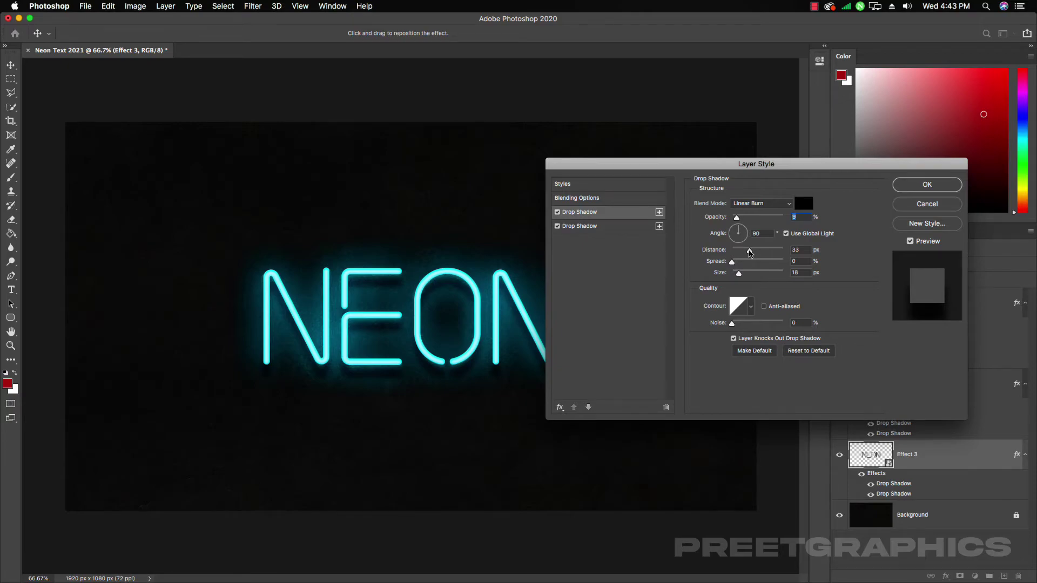
{"action": "left_click_drag", "start_coordinate": [750, 253], "coordinate": [744, 280]}
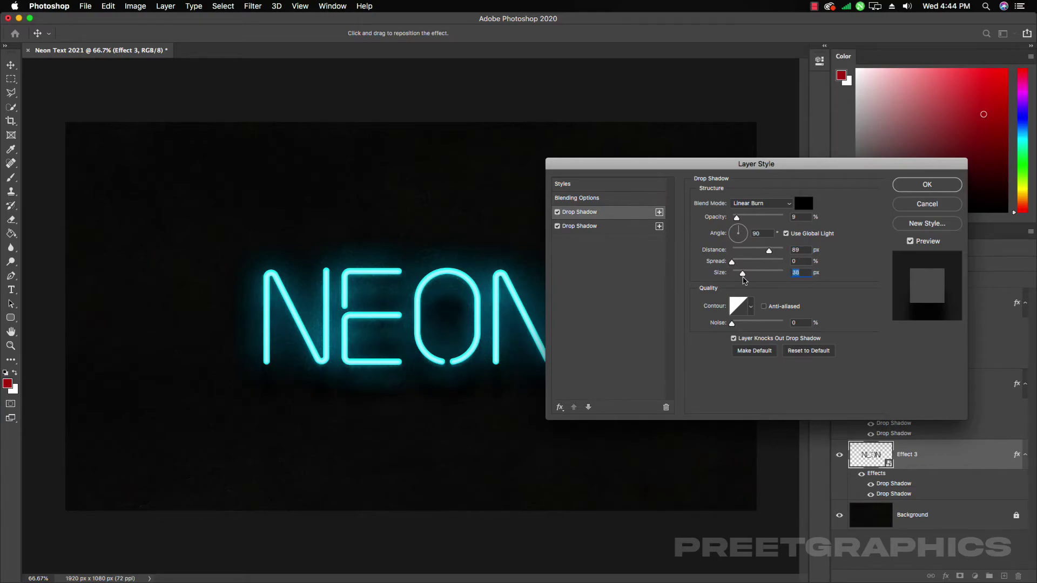
Add a third Drop Shadow to Effect 3 with Linear Burn blending, 13% opacity, 31 px distance, 24% spread and 46 px size
{"action": "left_click", "coordinate": [659, 226]}
{"action": "left_click", "coordinate": [619, 243]}
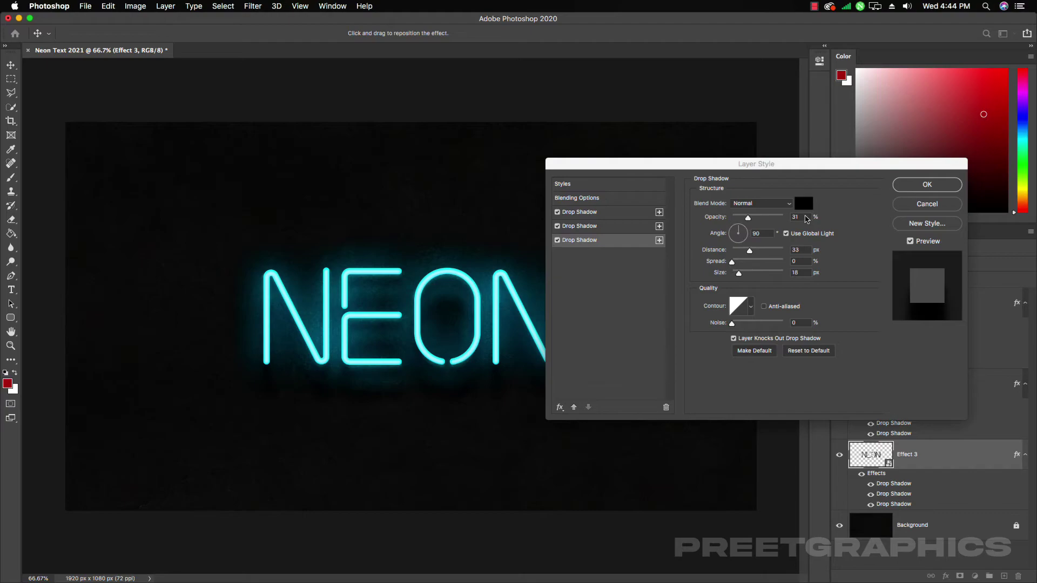
{"action": "left_click", "coordinate": [761, 204]}
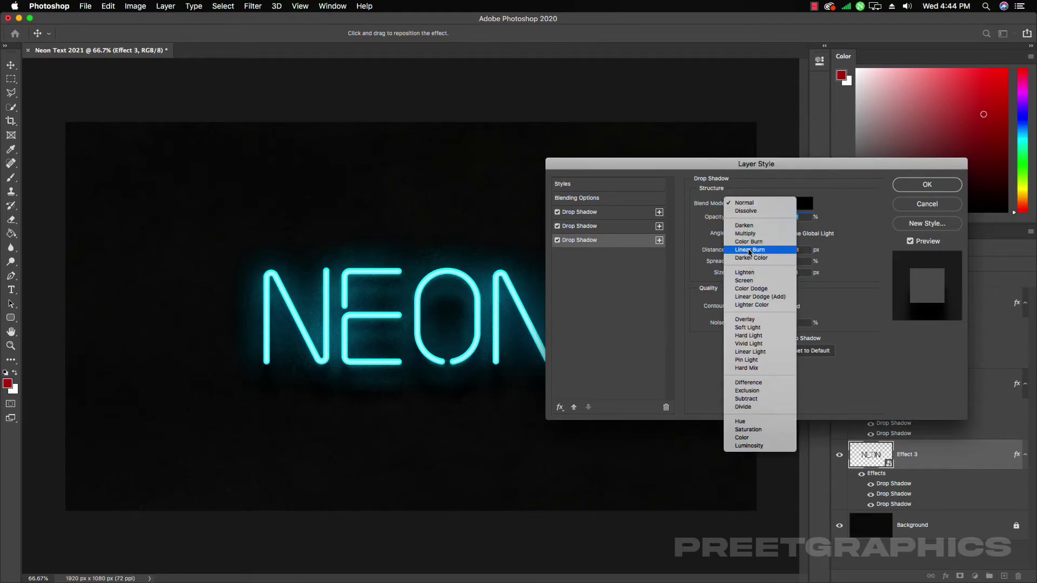
{"action": "left_click", "coordinate": [750, 250]}
{"action": "left_click_drag", "start_coordinate": [748, 216], "coordinate": [739, 218]}
{"action": "mouse_move", "coordinate": [731, 262]}
{"action": "left_mouse_down"}
{"action": "mouse_move", "coordinate": [760, 251]}
{"action": "mouse_move", "coordinate": [744, 273]}
{"action": "mouse_move", "coordinate": [744, 262]}
{"action": "left_mouse_up"}
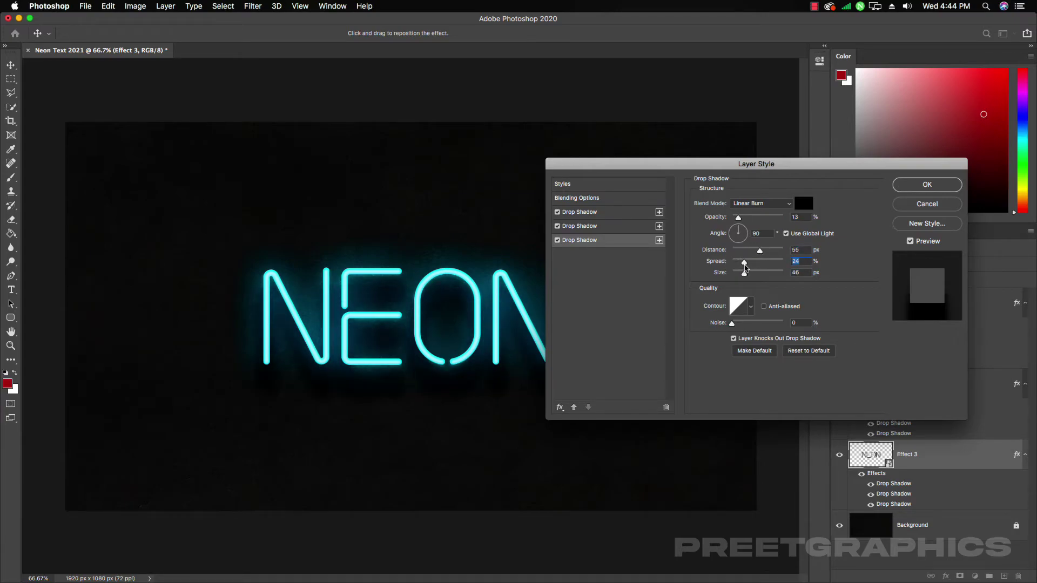
{"action": "left_click", "coordinate": [739, 217]}
{"action": "left_click_drag", "start_coordinate": [760, 250], "coordinate": [749, 251]}
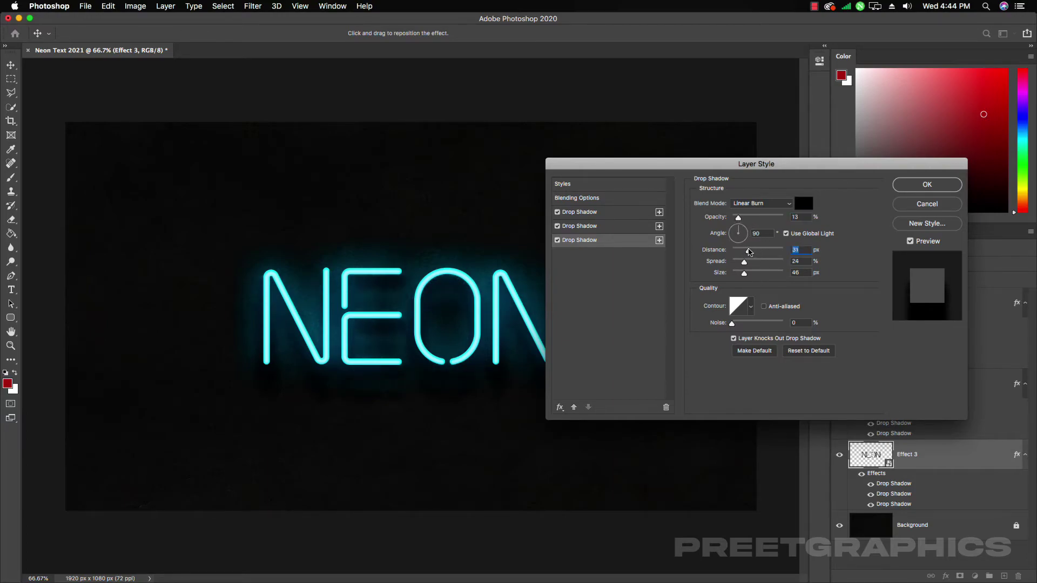
Set Effect 3's middle Drop Shadow to 14 px distance, 17% spread and 35 px size, and apply the layer style
{"action": "left_click", "coordinate": [610, 227]}
{"action": "left_click_drag", "start_coordinate": [751, 256], "coordinate": [745, 276]}
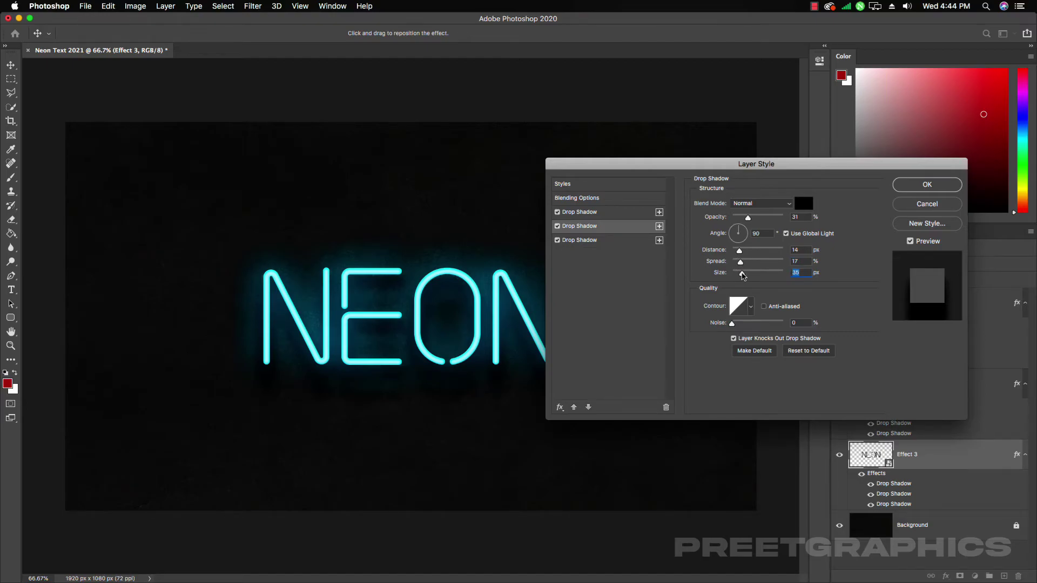
{"action": "key", "text": "Return"}
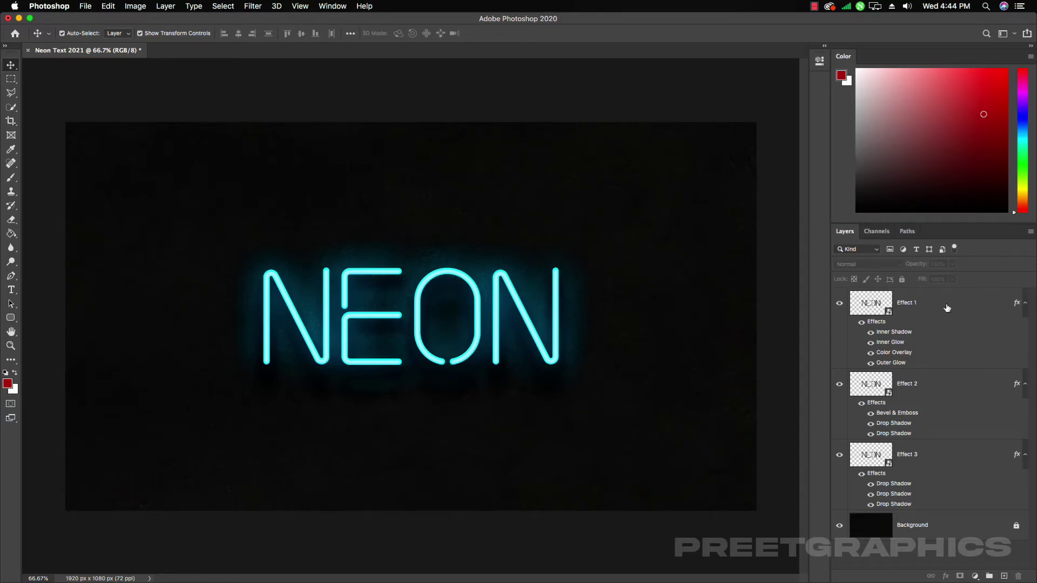
Review the Inner Shadow, Inner Glow, Color Overlay and Outer Glow settings in Effect 1's layer style
{"action": "double_click", "coordinate": [947, 307]}
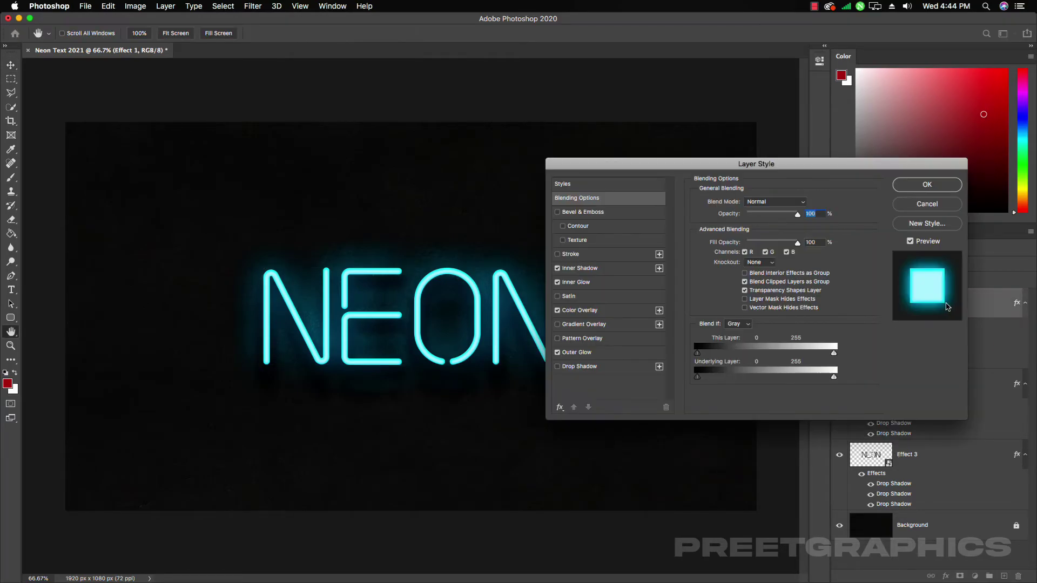
{"action": "left_click", "coordinate": [584, 271]}
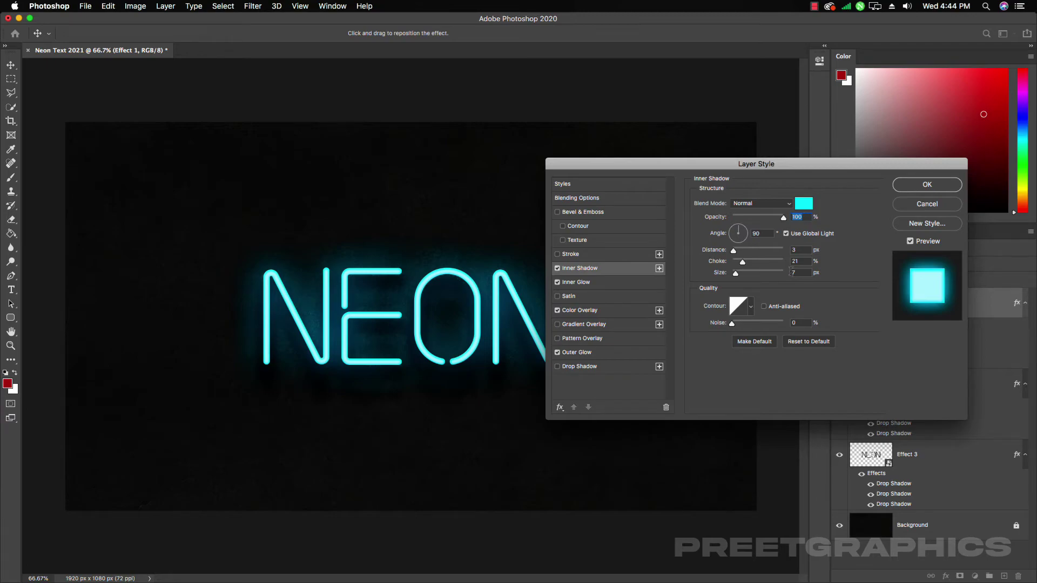
{"action": "left_click", "coordinate": [609, 282]}
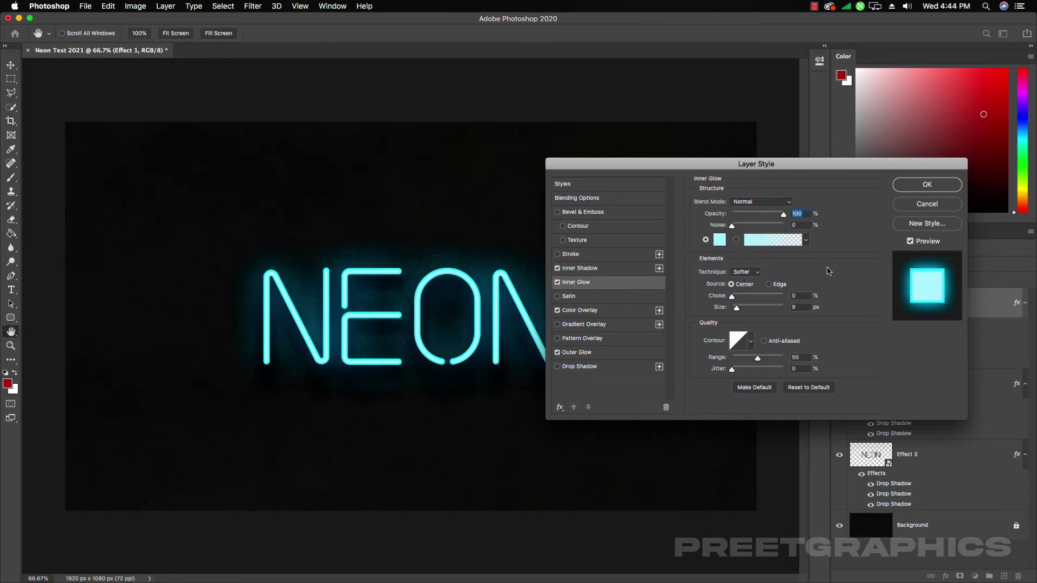
{"action": "left_click", "coordinate": [625, 312]}
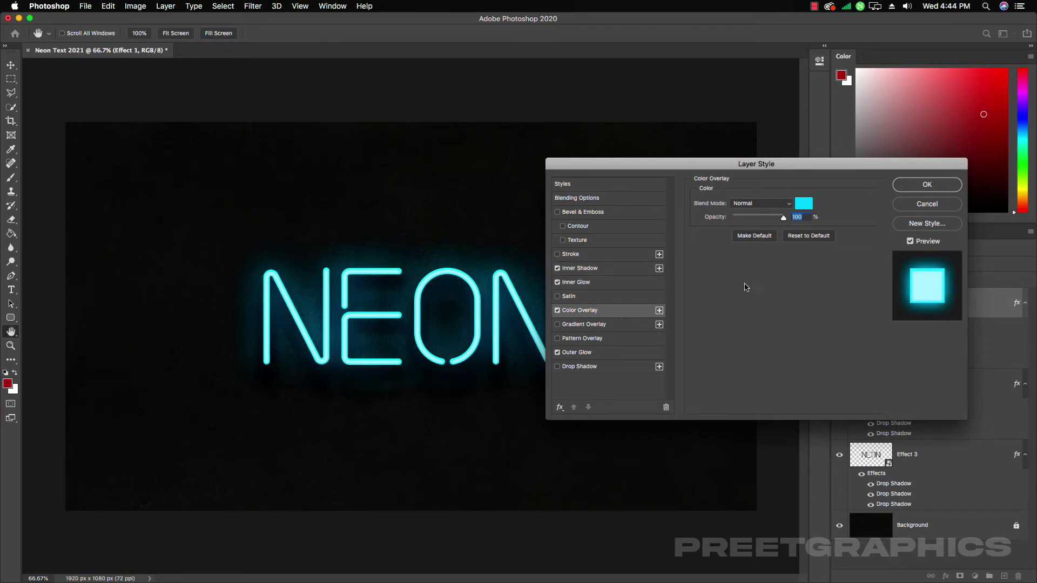
{"action": "left_click", "coordinate": [611, 354]}
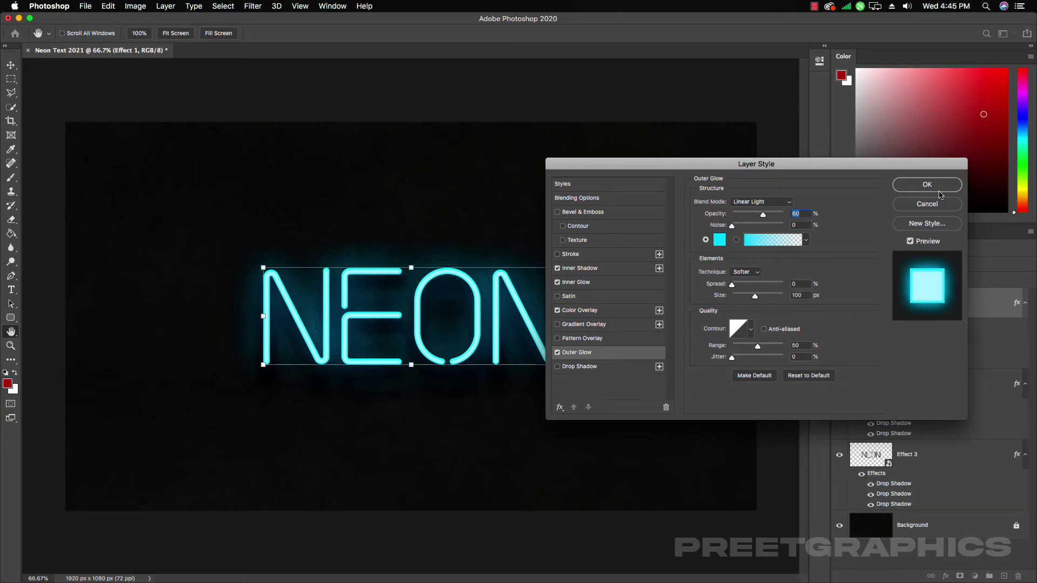
{"action": "left_click", "coordinate": [940, 189]}
Review the Bevel & Emboss and both Drop Shadow settings in Effect 2's layer style
{"action": "double_click", "coordinate": [929, 381]}
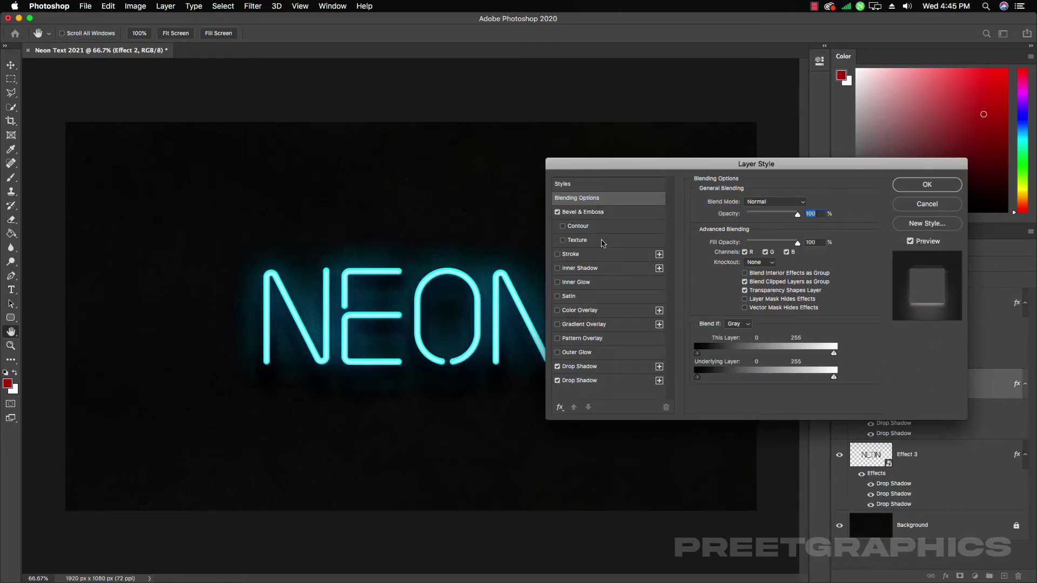
{"action": "left_click", "coordinate": [609, 212]}
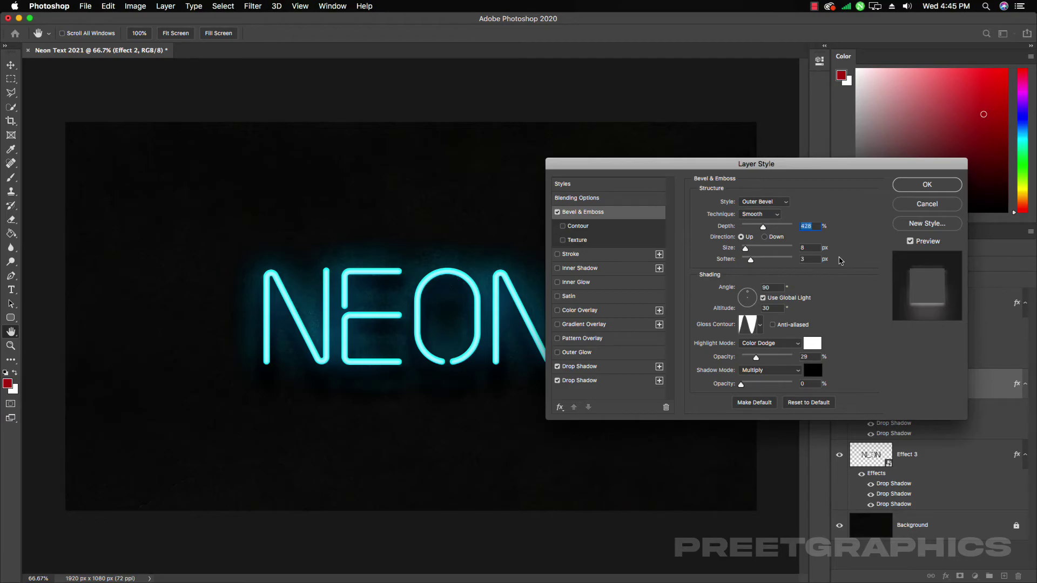
{"action": "left_click", "coordinate": [605, 369]}
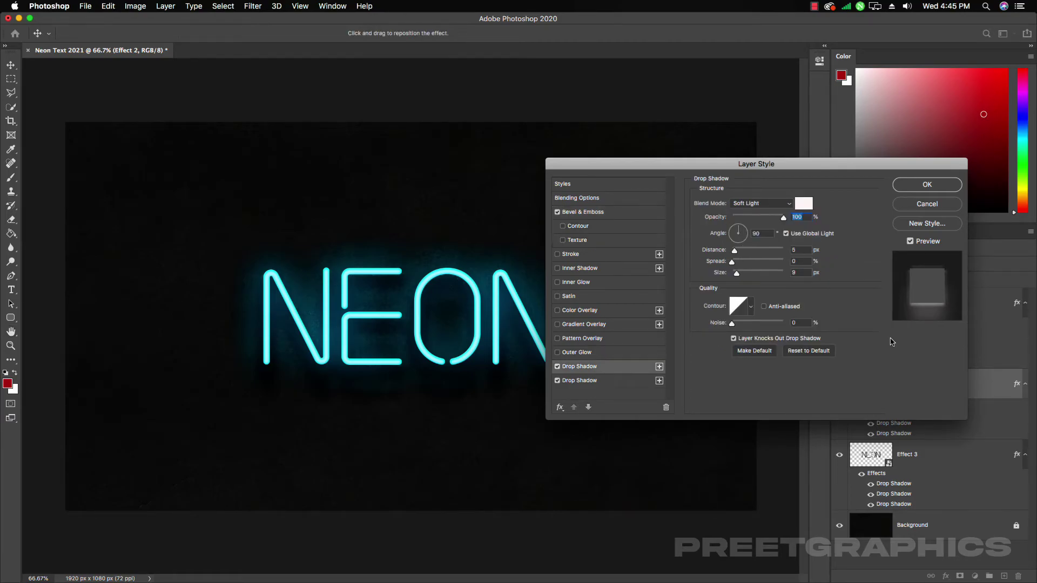
{"action": "left_click", "coordinate": [609, 382]}
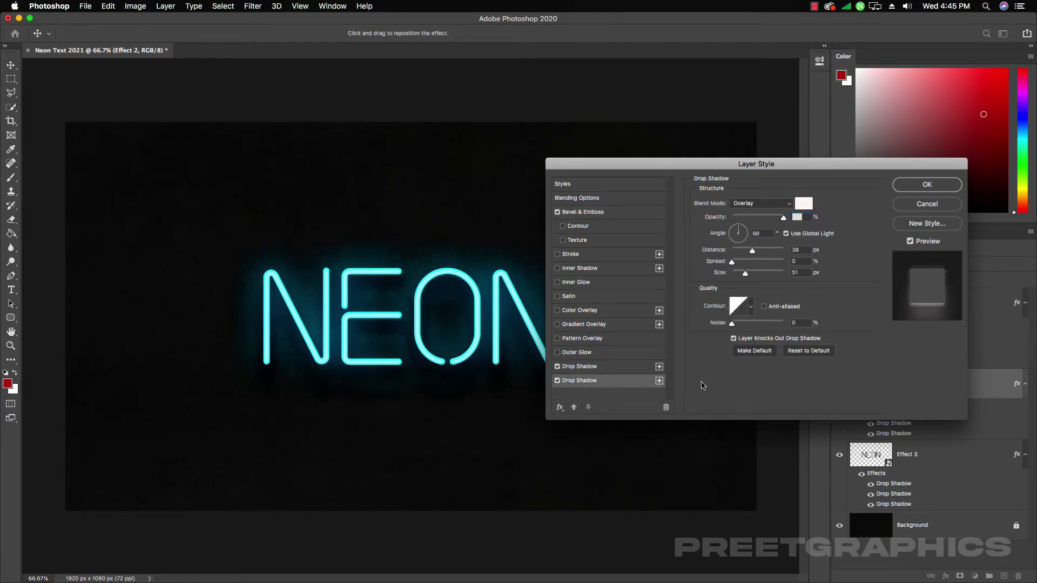
{"action": "left_click", "coordinate": [935, 187]}
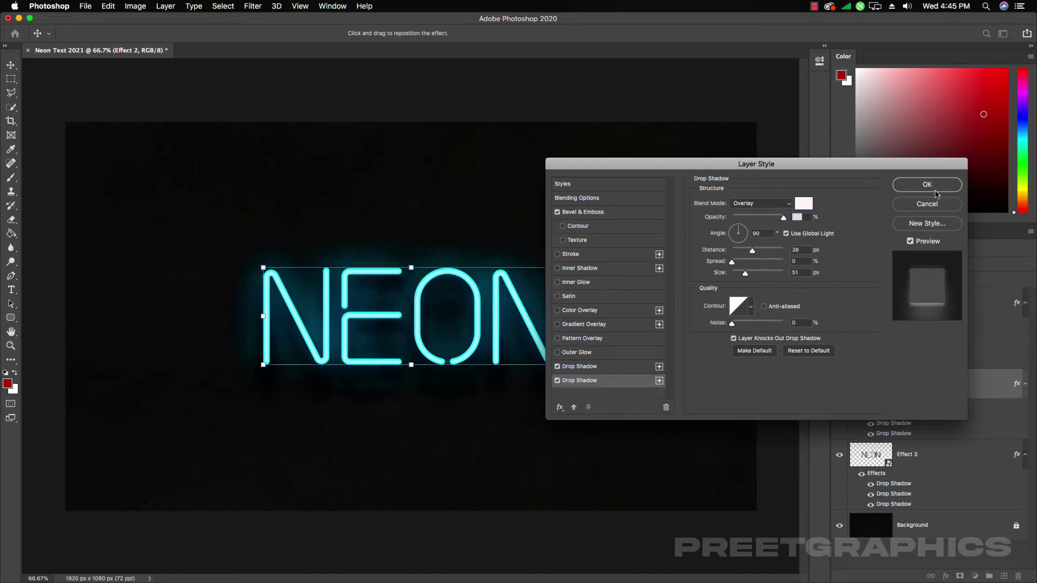
Review the settings of all three Drop Shadows in Effect 3's layer style
{"action": "left_click", "coordinate": [948, 457]}
{"action": "double_click", "coordinate": [948, 457]}
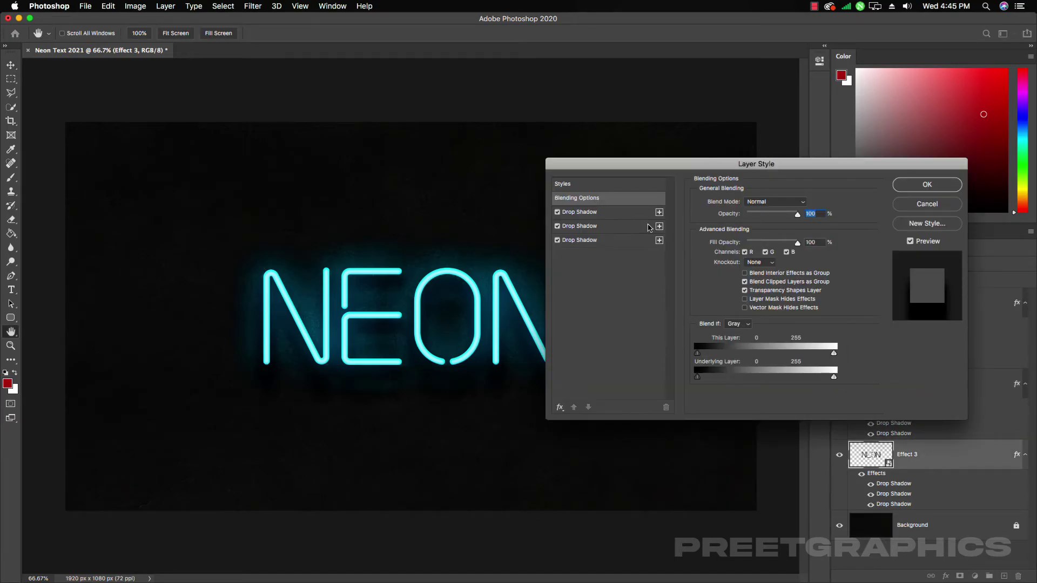
{"action": "left_click", "coordinate": [622, 213]}
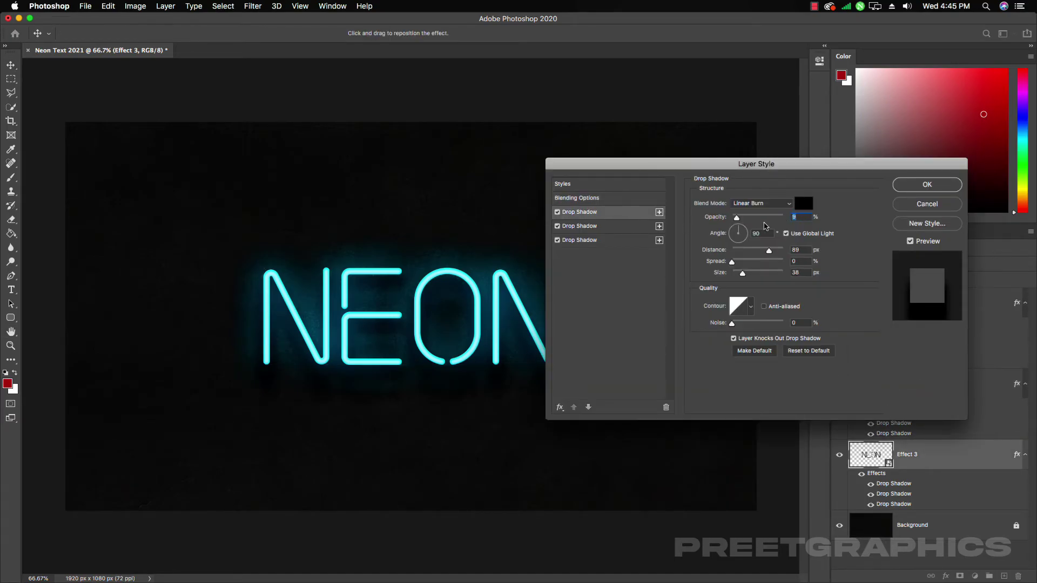
{"action": "left_click", "coordinate": [604, 227]}
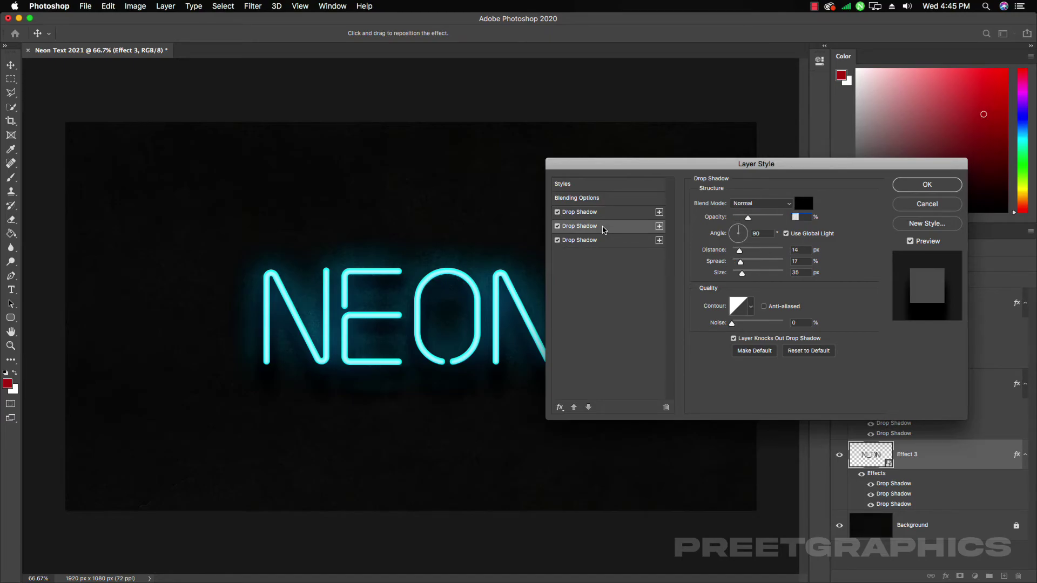
{"action": "left_click", "coordinate": [609, 242]}
{"action": "left_click", "coordinate": [953, 184]}
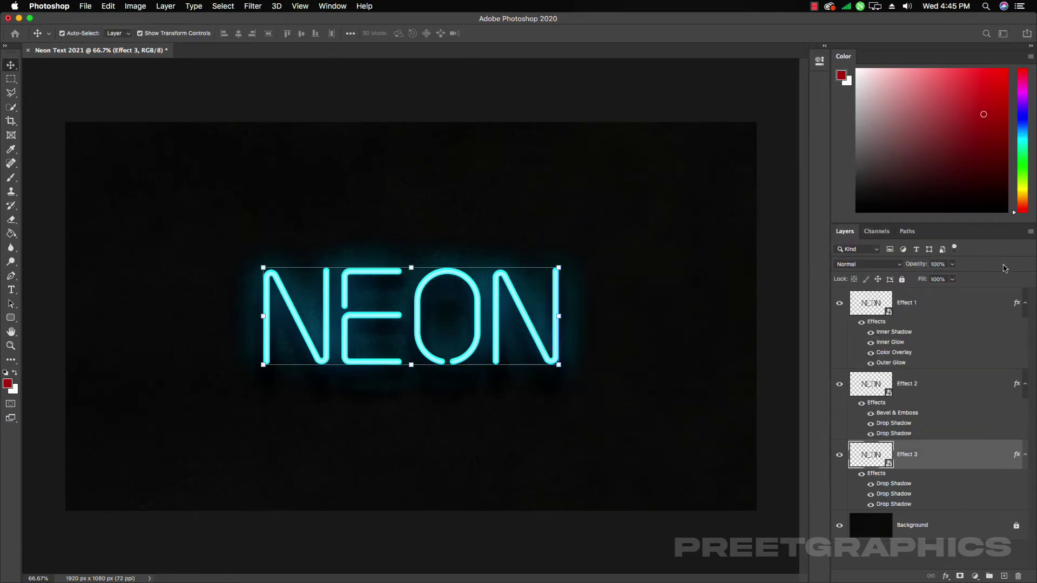
Collapse the effects lists of the Effect 1, Effect 2 and Effect 3 layers and deselect all layers
{"action": "left_click", "coordinate": [1025, 302]}
{"action": "left_click", "coordinate": [1025, 334]}
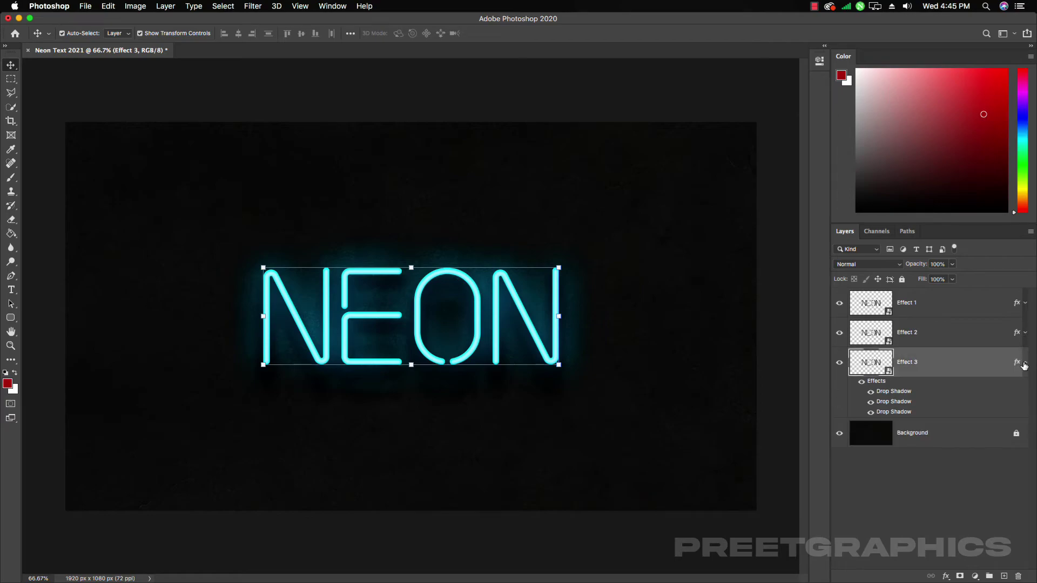
{"action": "left_click", "coordinate": [1024, 363]}
{"action": "left_click", "coordinate": [945, 440]}
{"action": "left_click", "coordinate": [929, 311]}
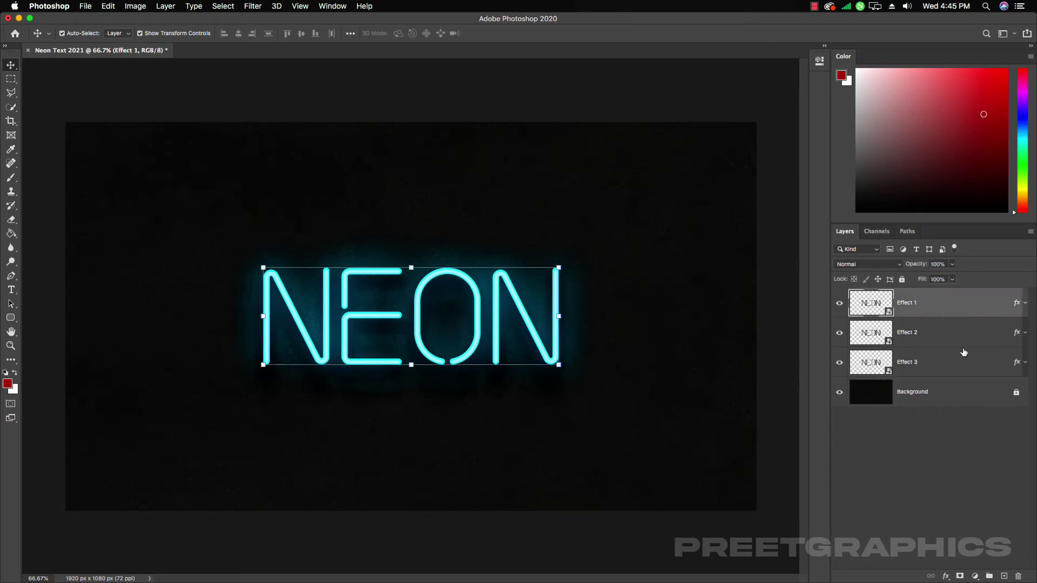
{"action": "left_click", "coordinate": [950, 364], "text": "shift"}
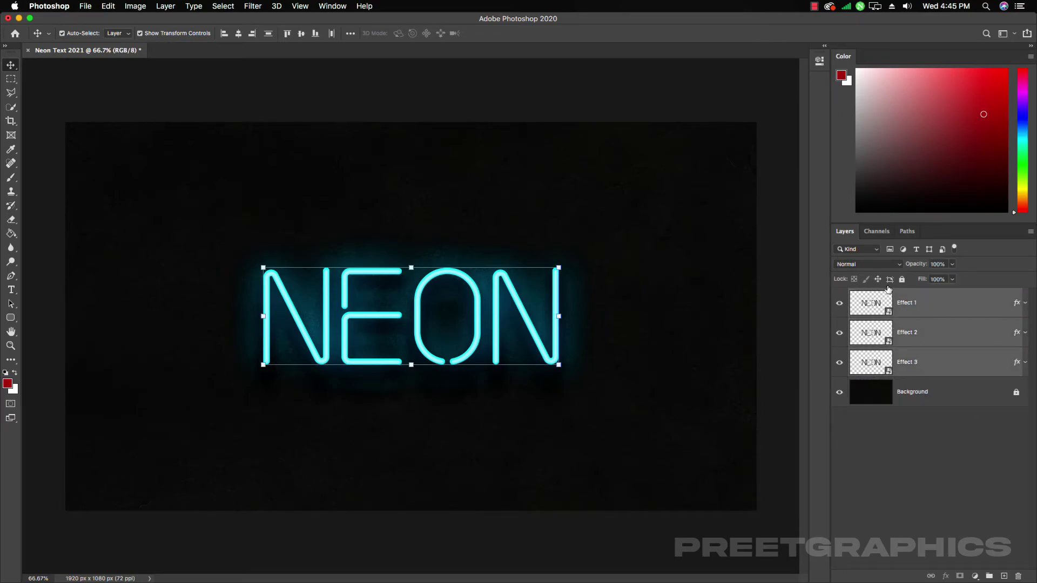
{"action": "left_click", "coordinate": [895, 416]}
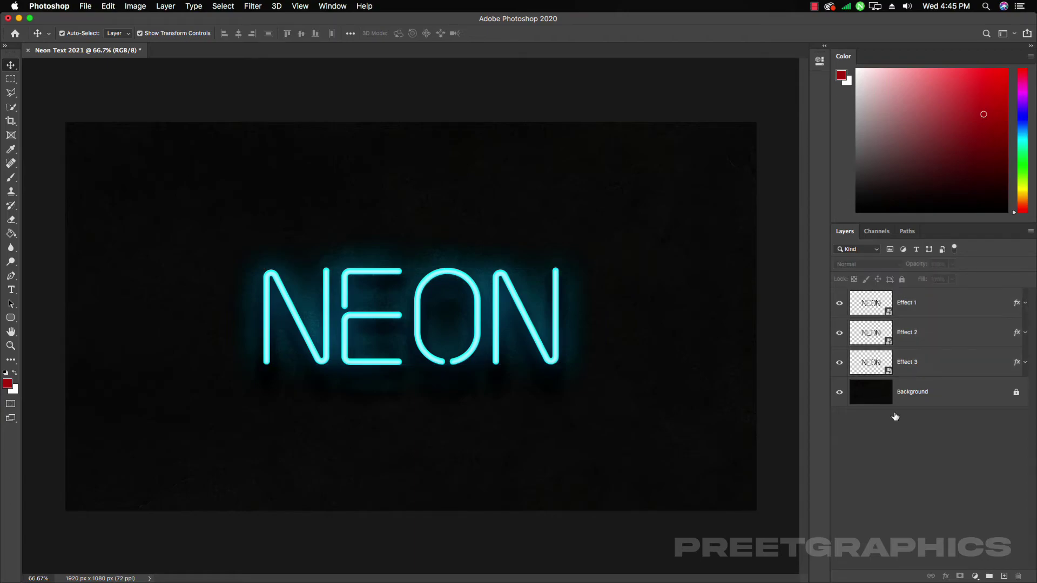
{"action": "left_click", "coordinate": [952, 305]}
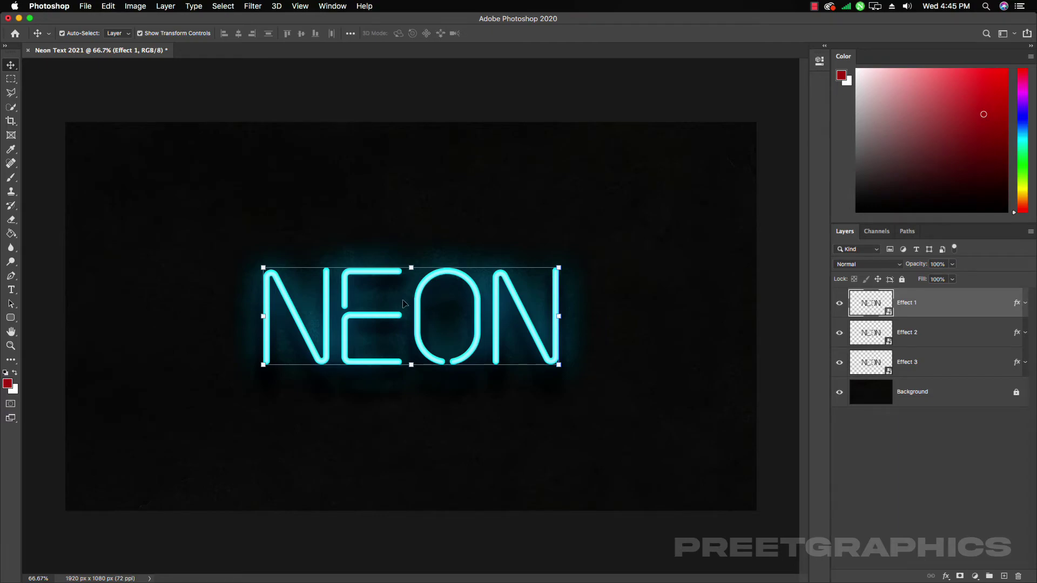
{"action": "left_click", "coordinate": [965, 437]}
{"action": "left_click", "coordinate": [940, 366]}
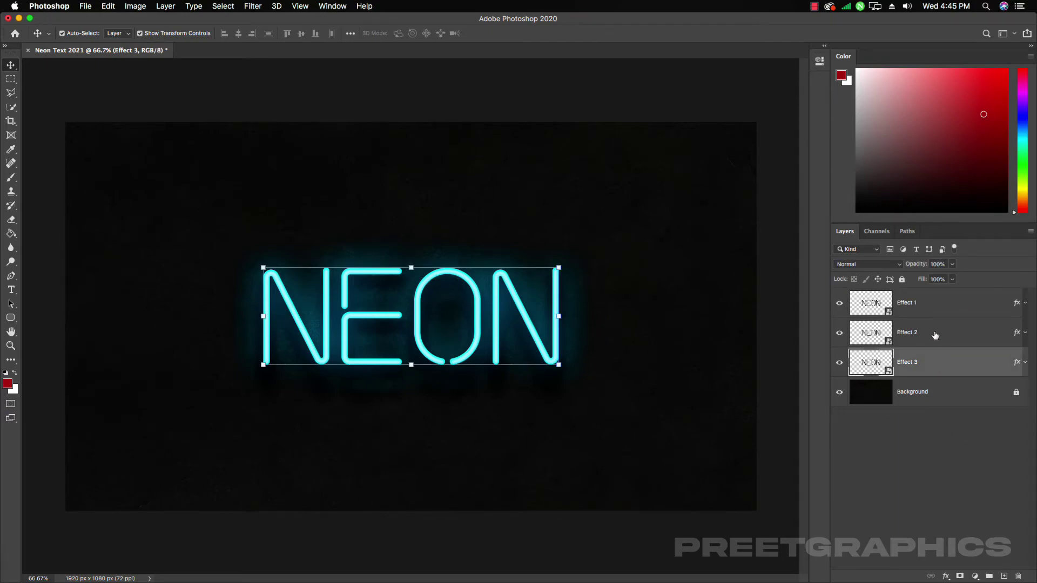
{"action": "left_click", "coordinate": [936, 308], "text": "shift"}
Duplicate the Effect 1 layer, clear the copy's layer style and rename the copy "Edit"
{"action": "left_click", "coordinate": [935, 311]}
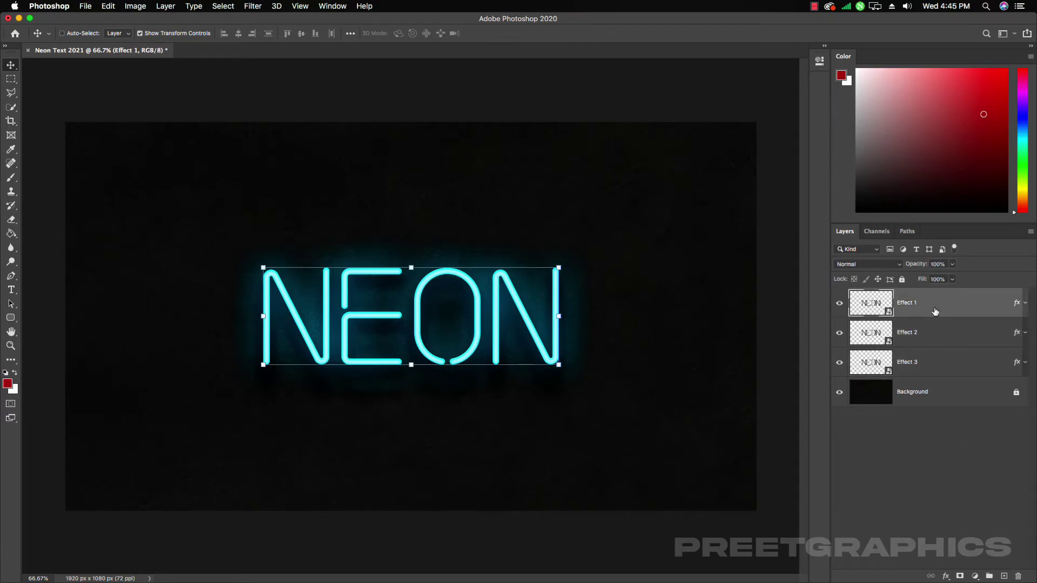
{"action": "key", "text": "super+j"}
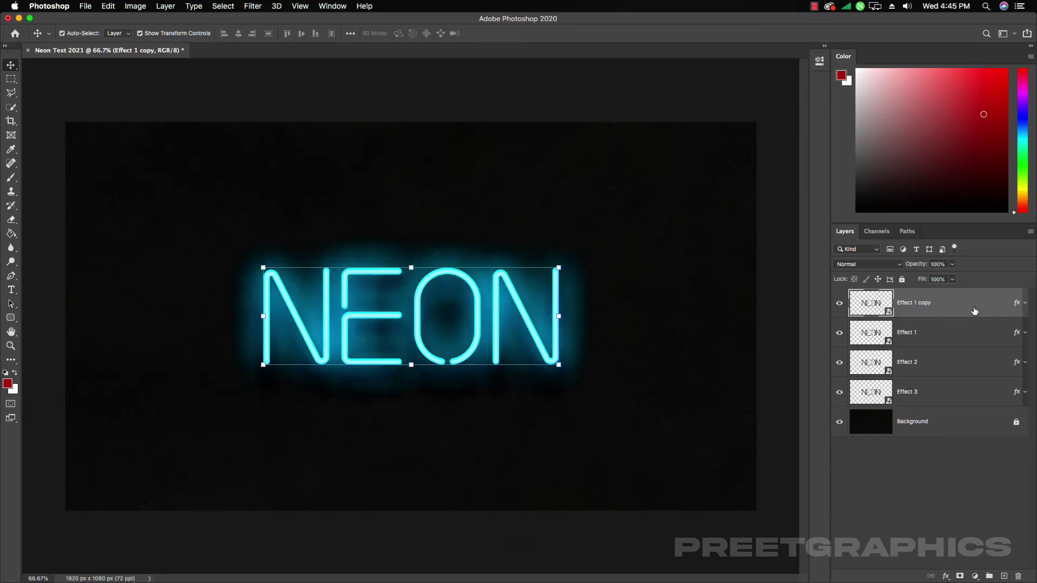
{"action": "right_click", "coordinate": [974, 311]}
{"action": "left_click", "coordinate": [935, 398]}
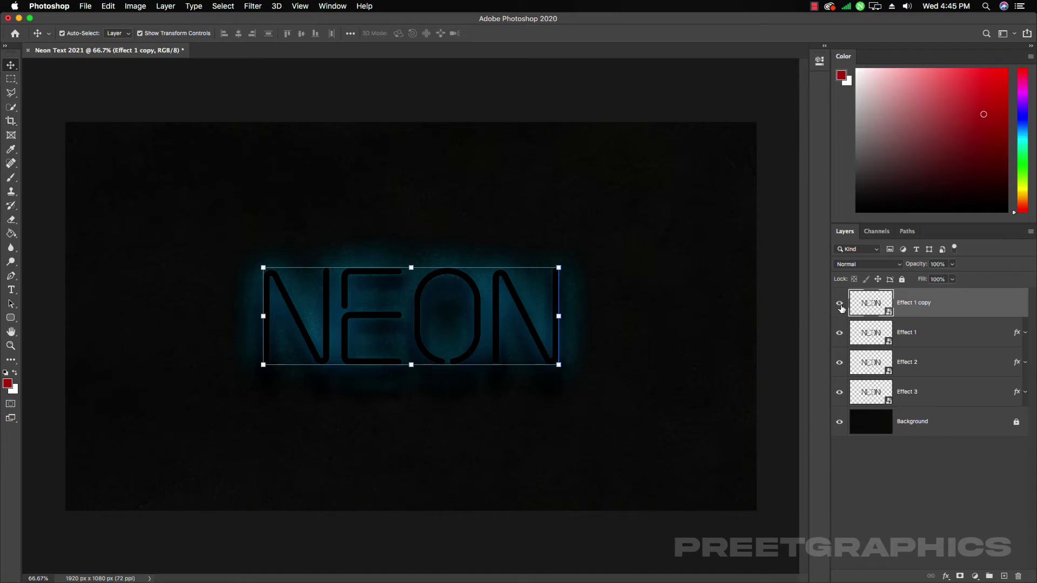
{"action": "type", "text": "Edit"}
{"action": "key", "text": "Return"}
Group the Effect 1, Effect 2 and Effect 3 layers together
{"action": "left_click", "coordinate": [939, 344]}
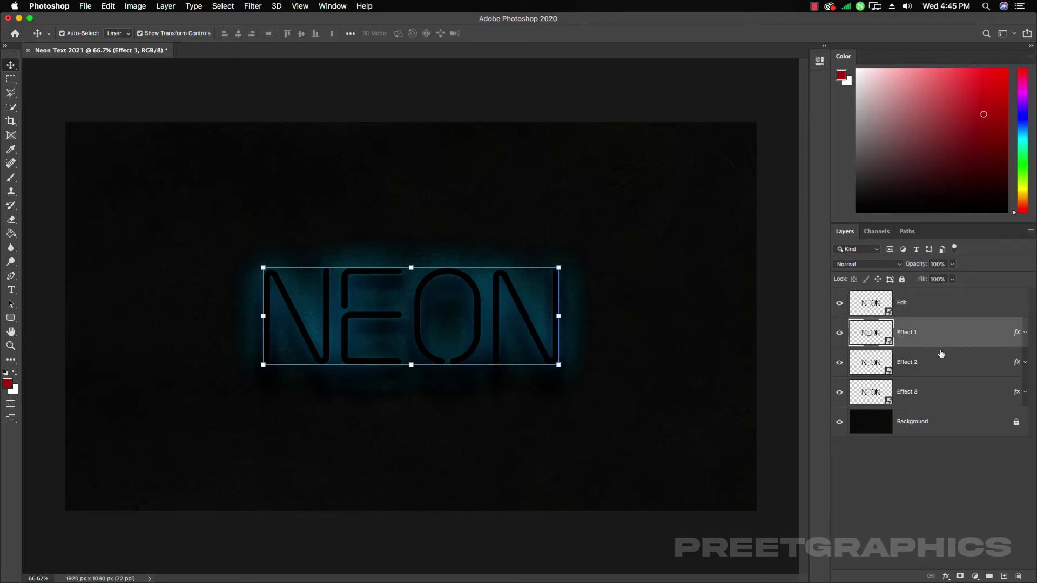
{"action": "left_click", "coordinate": [938, 363]}
{"action": "left_click", "coordinate": [930, 390]}
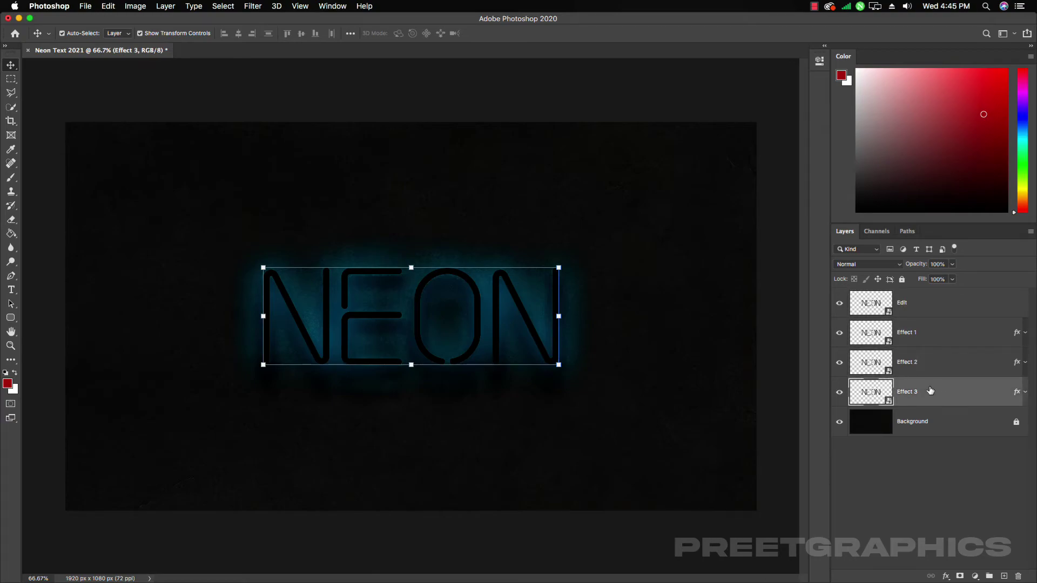
{"action": "left_click", "coordinate": [926, 337], "text": "shift"}
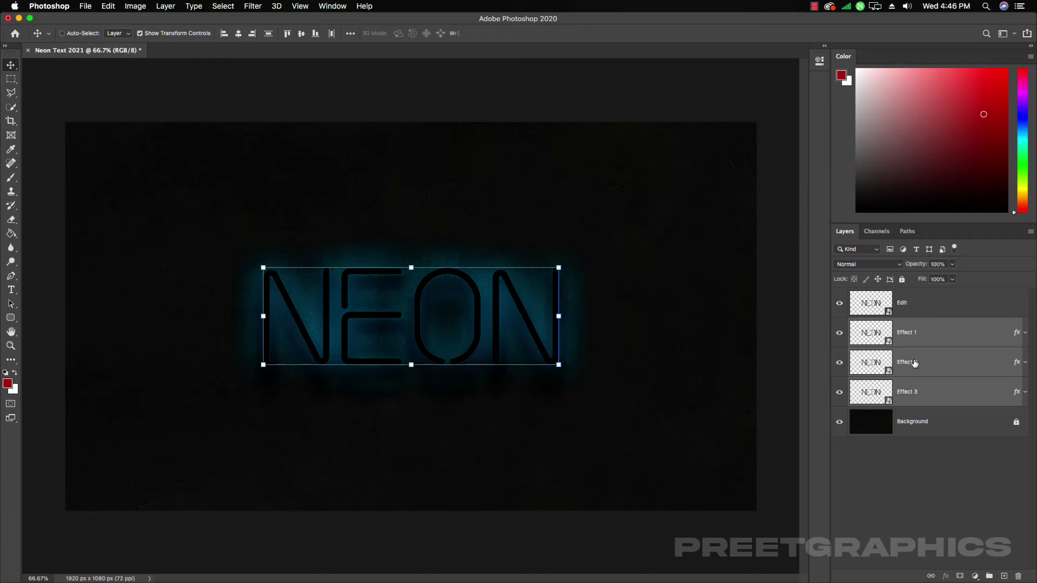
{"action": "key", "text": "cmd+g"}
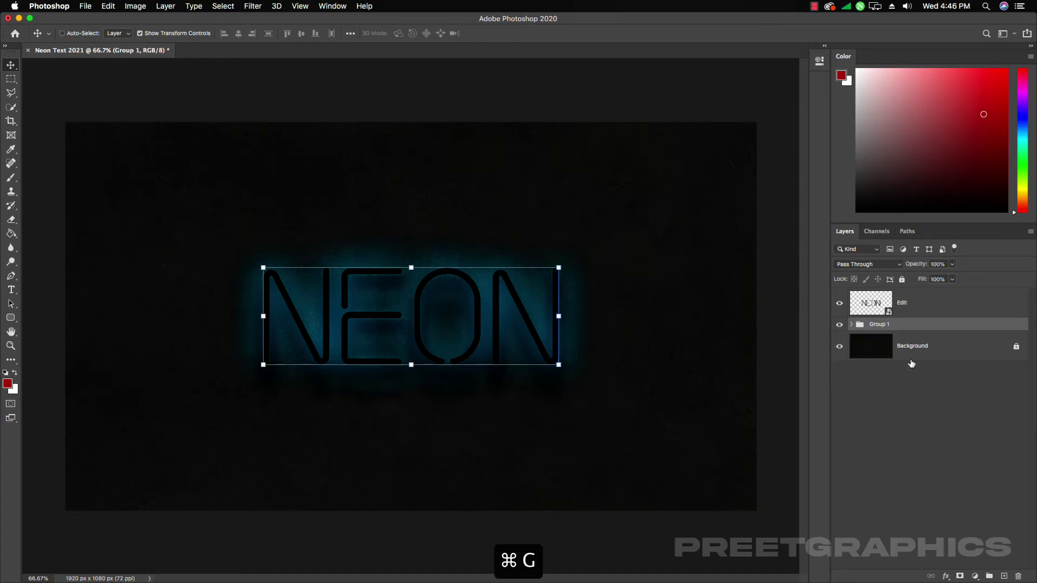
Hide the Edit layer above the group and leave no layer selected
{"action": "left_click", "coordinate": [840, 304]}
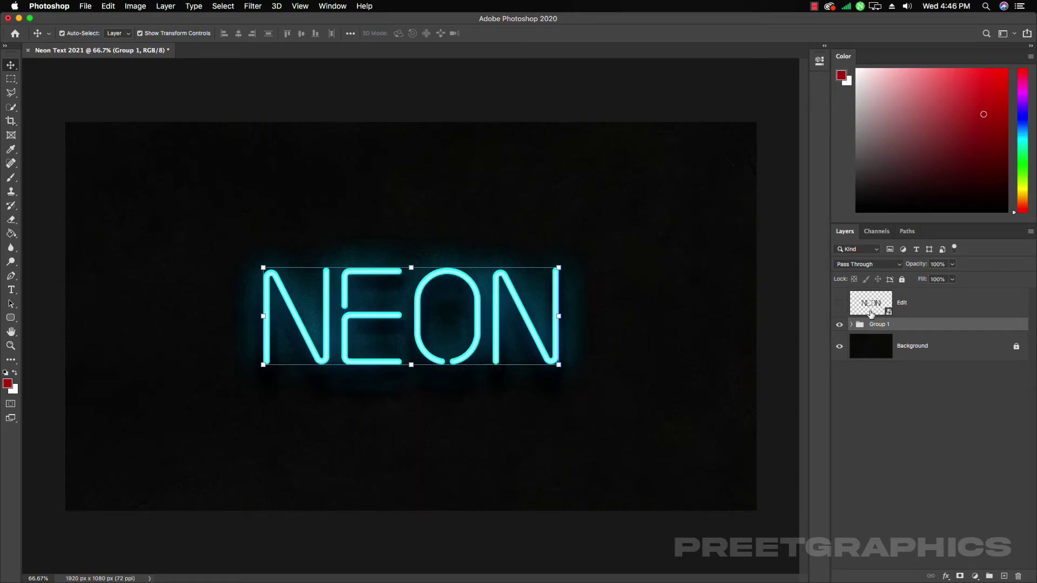
{"action": "left_click", "coordinate": [872, 301]}
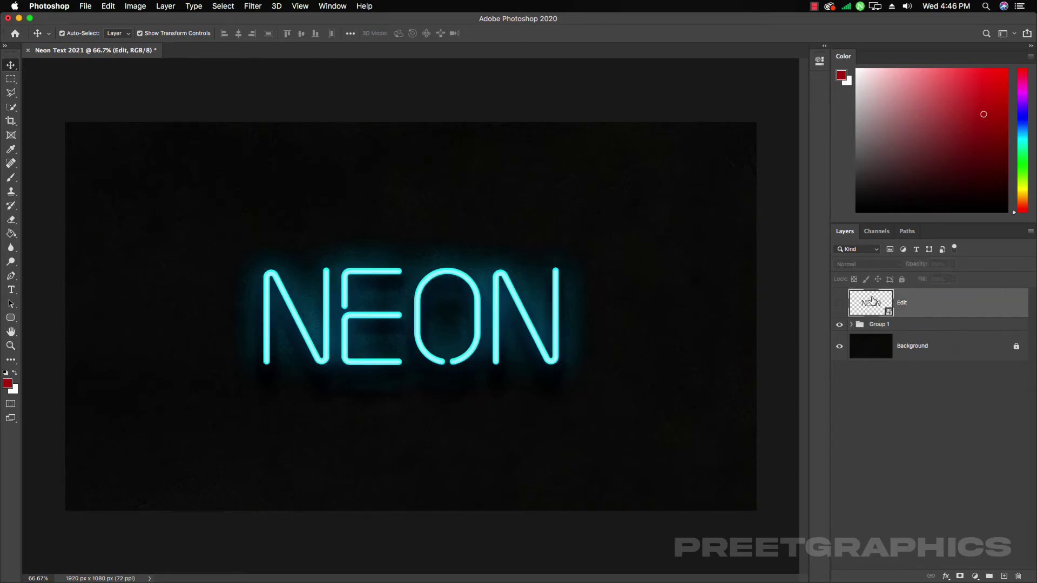
{"action": "left_click", "coordinate": [867, 416]}
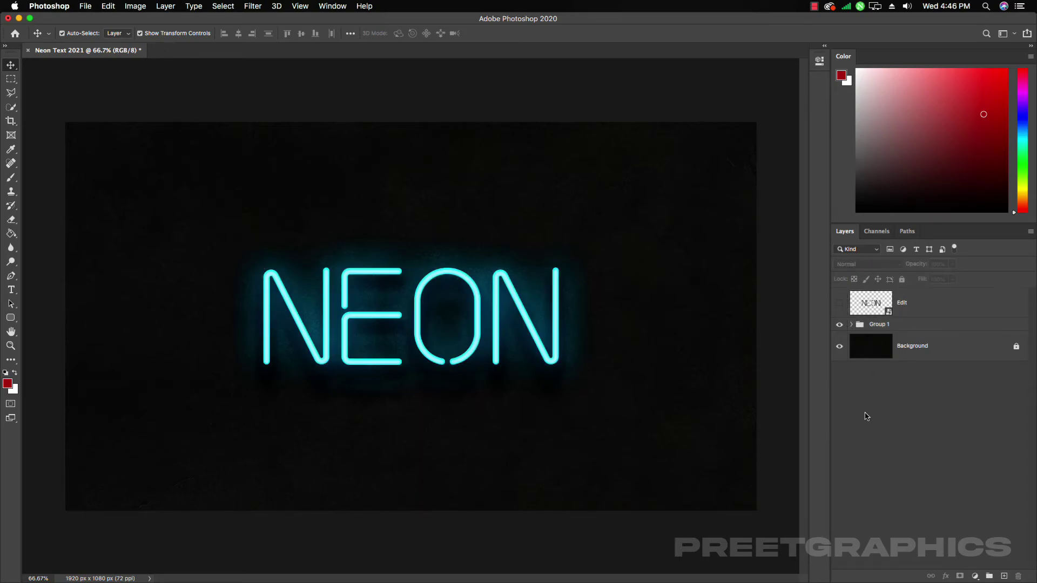
Open the Edit smart object's contents and enlarge its canvas around the text to about 1286 × 811 px with the Crop tool
{"action": "double_click", "coordinate": [872, 304]}
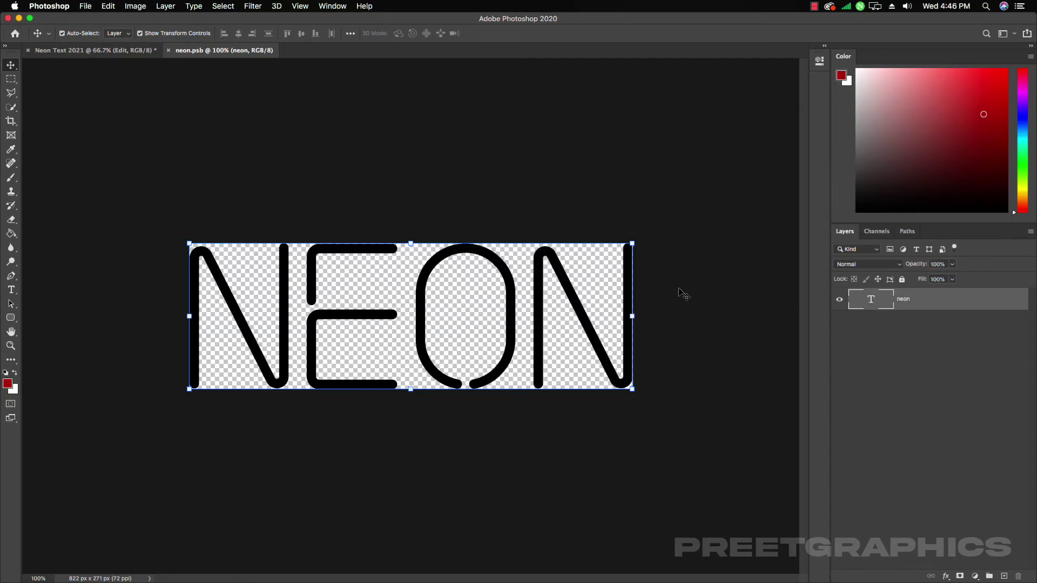
{"action": "key", "text": "c"}
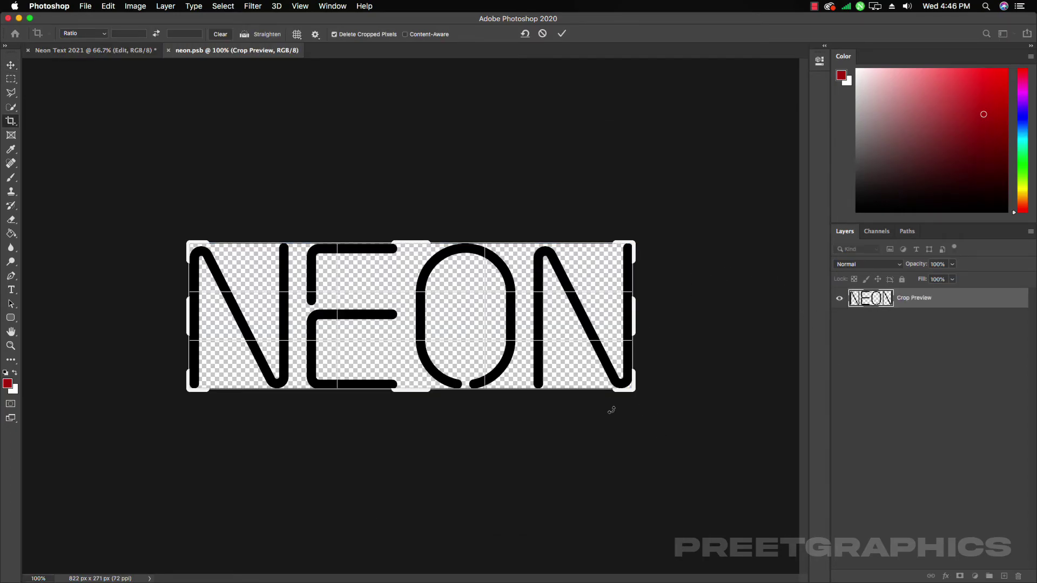
{"action": "left_click_drag", "start_coordinate": [633, 393], "coordinate": [757, 536]}
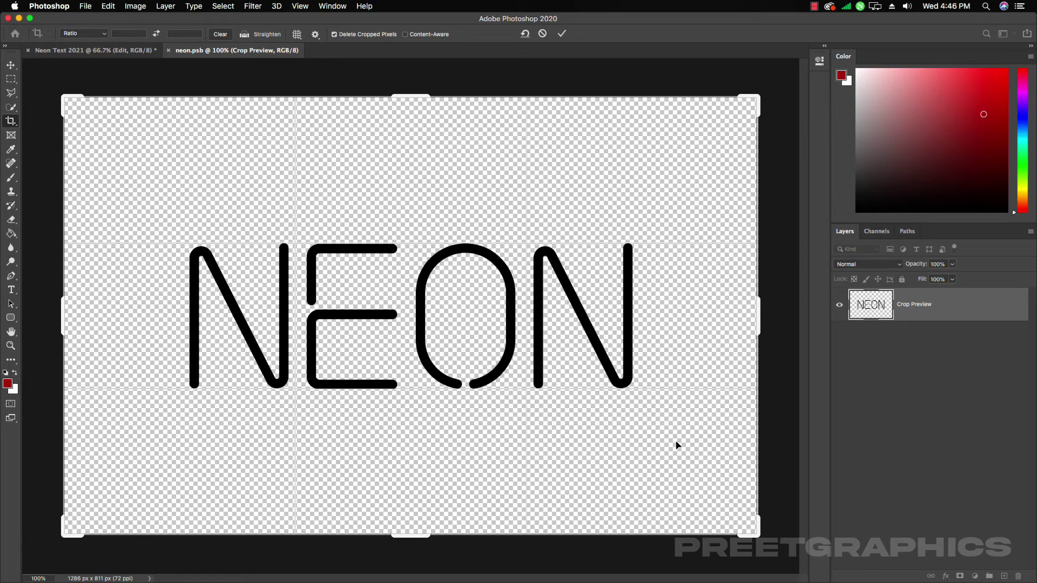
{"action": "key", "text": "Return"}
Replace the NEON text in the smart object with "OKAY!", save it and return to the Neon Text 2021 document
{"action": "left_click", "coordinate": [11, 290]}
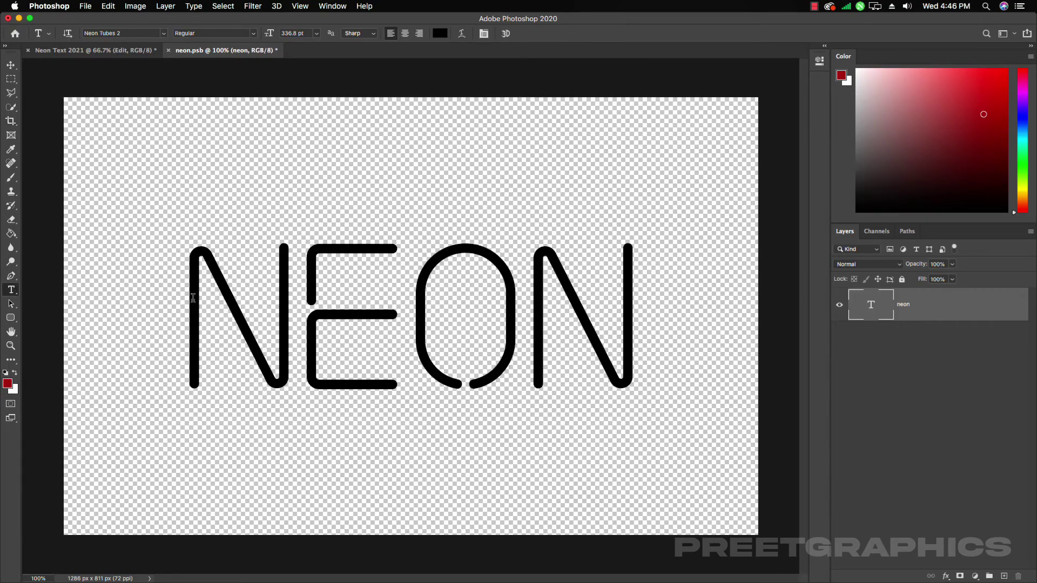
{"action": "left_click_drag", "start_coordinate": [193, 297], "coordinate": [618, 298]}
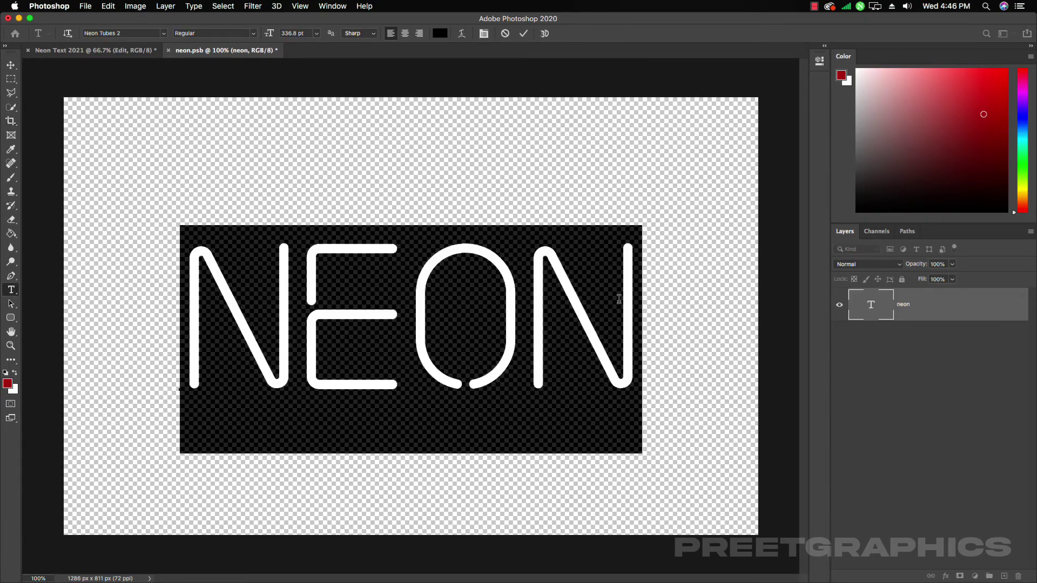
{"action": "type", "text": "OKAY!"}
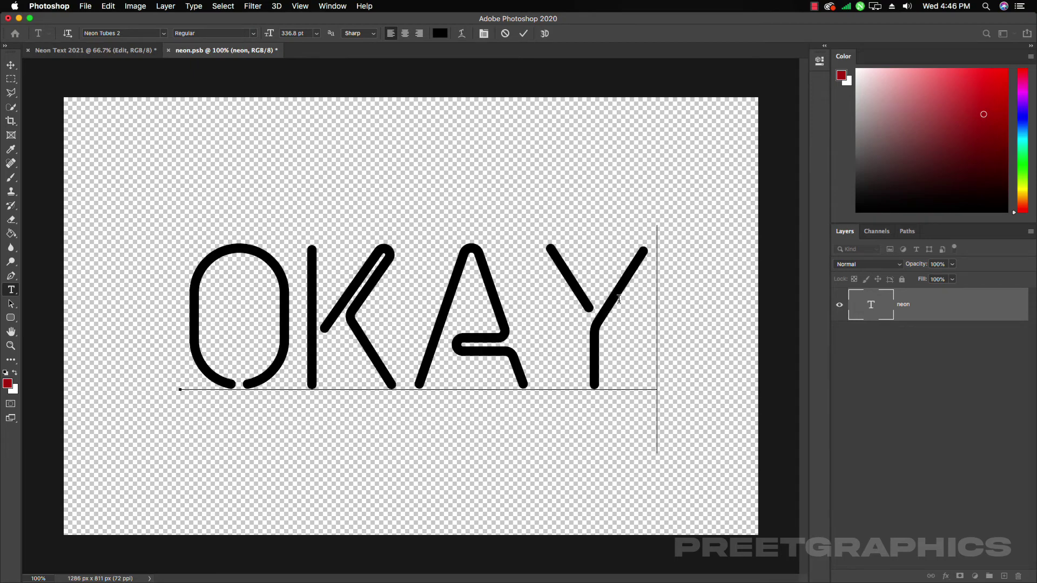
{"action": "left_click", "coordinate": [10, 66]}
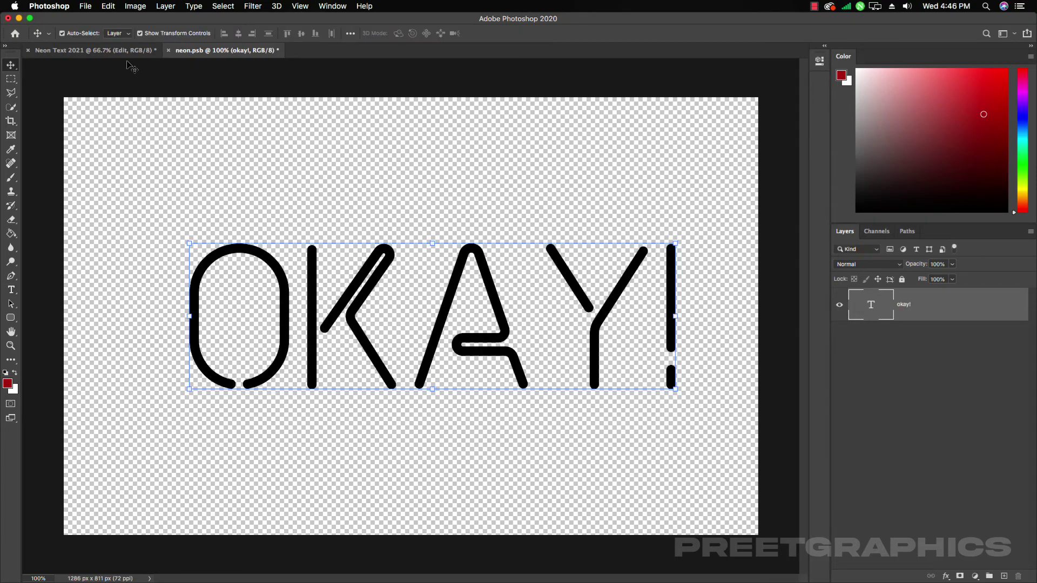
{"action": "key", "text": "super+s"}
{"action": "left_click", "coordinate": [113, 51]}
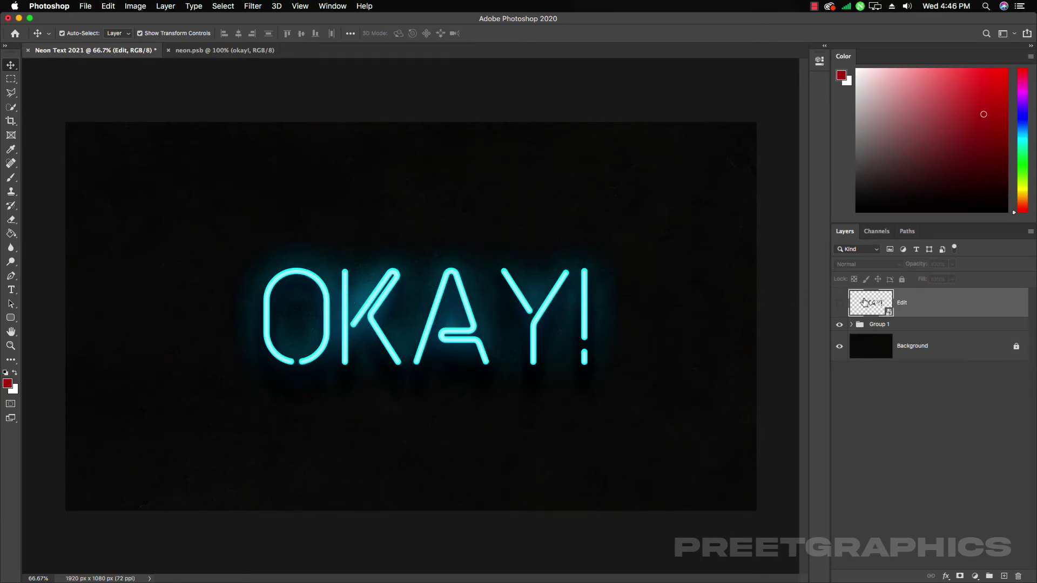
Reopen the Edit smart object, replace its text with "WOW!" and save the contents
{"action": "double_click", "coordinate": [865, 303]}
{"action": "double_click", "coordinate": [874, 305]}
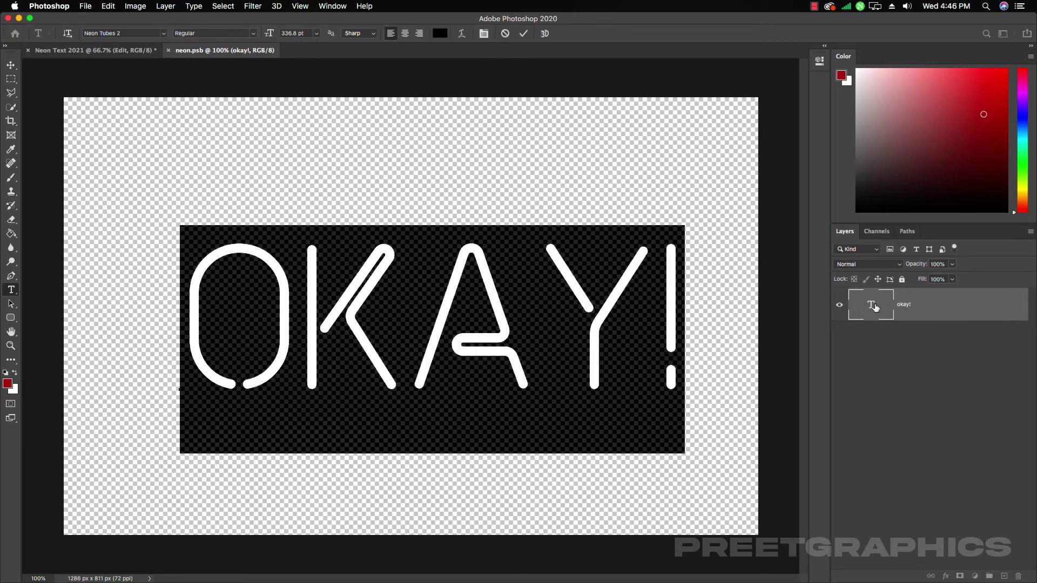
{"action": "type", "text": "FACEB"}
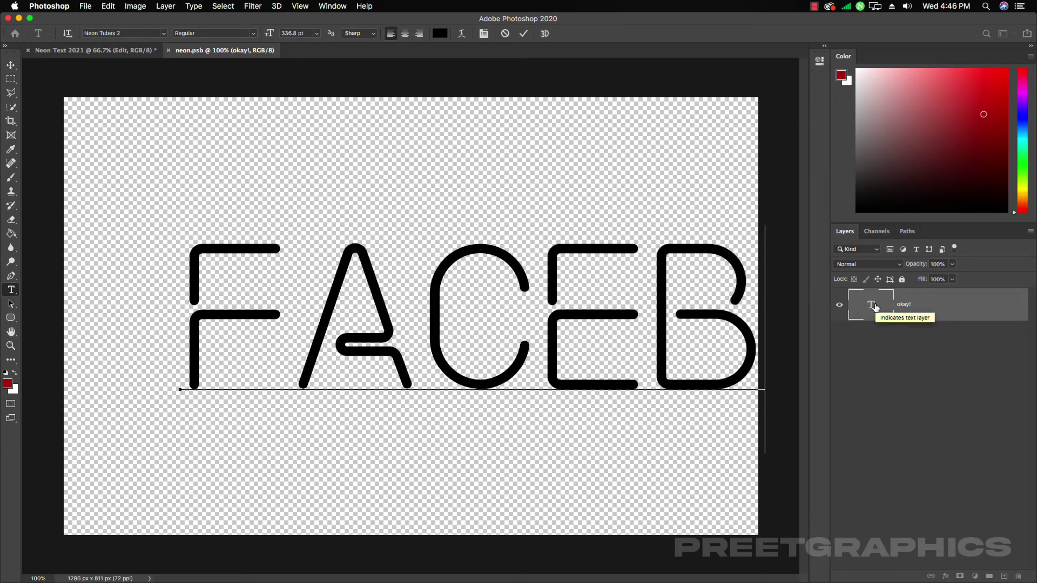
{"action": "key", "text": "BackSpace"}
{"action": "key", "text": "BackSpace"}
{"action": "key", "text": "BackSpace"}
{"action": "key", "text": "BackSpace"}
{"action": "key", "text": "BackSpace"}
{"action": "type", "text": "WOW!"}
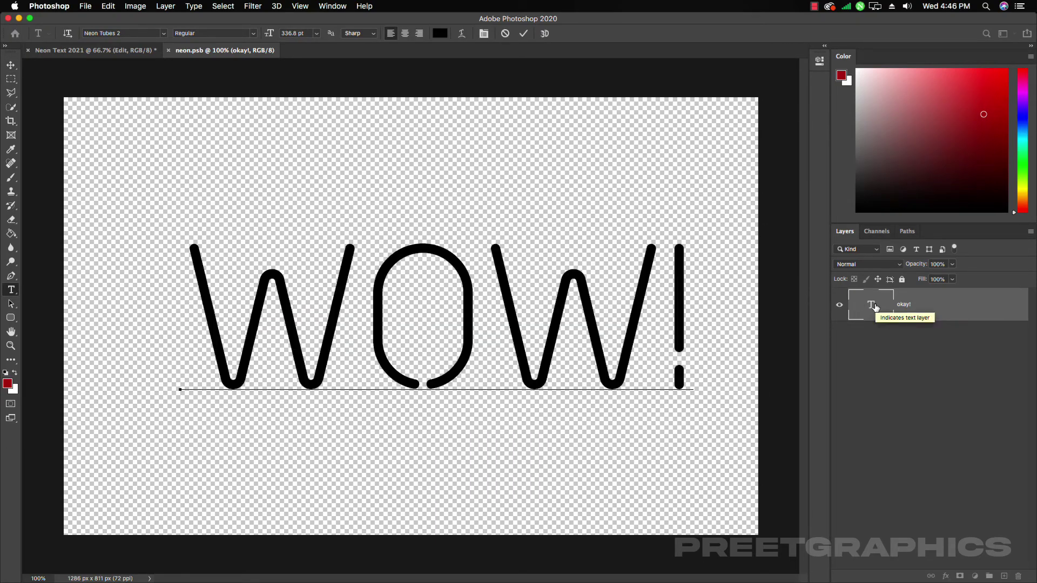
{"action": "left_click", "coordinate": [11, 66]}
{"action": "key", "text": "super+s"}
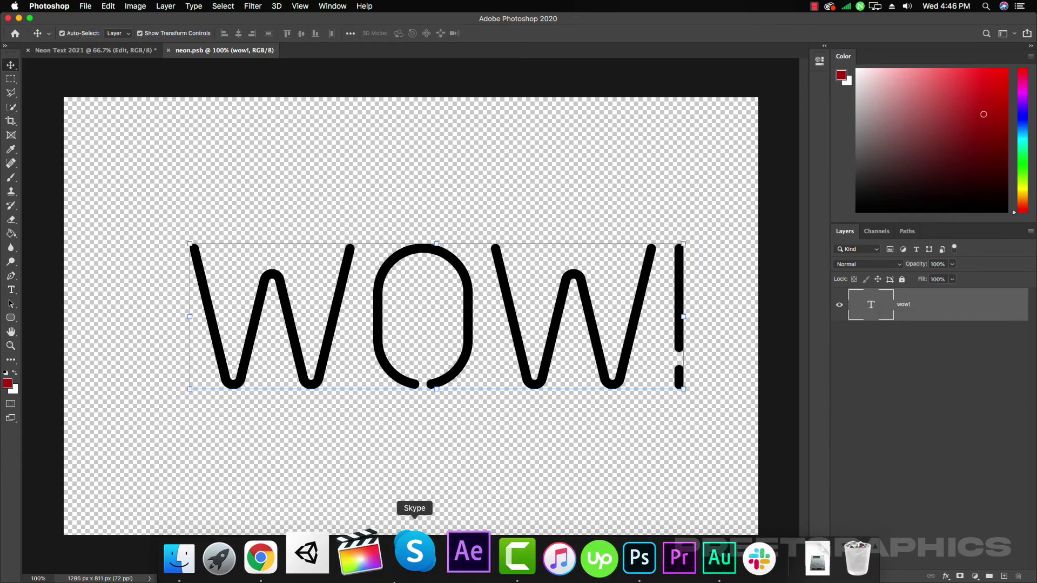
Switch to Chrome and search Google Images for "icon png" in a new tab
{"action": "left_click", "coordinate": [294, 552]}
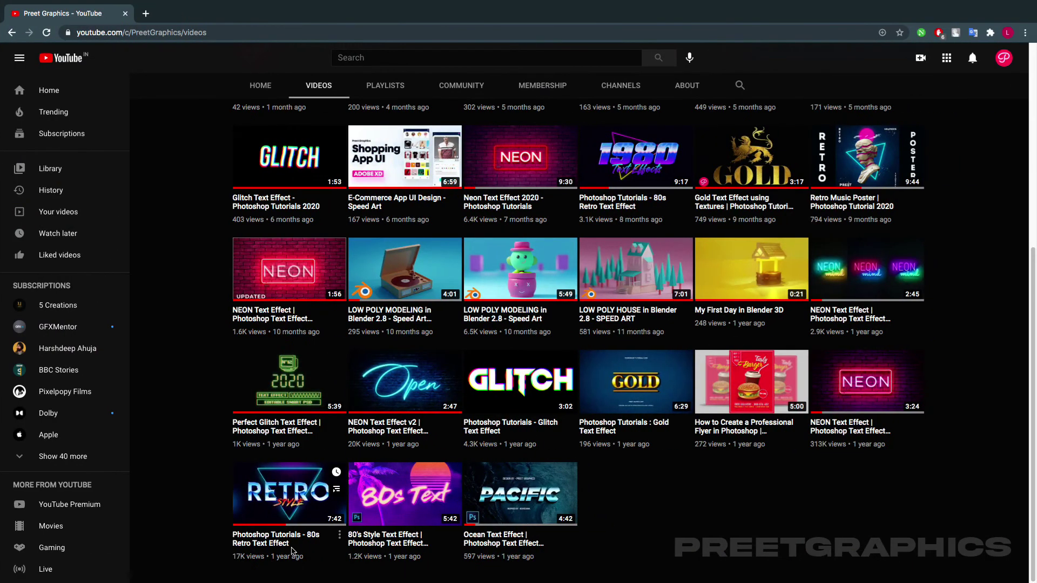
{"action": "left_click", "coordinate": [151, 20]}
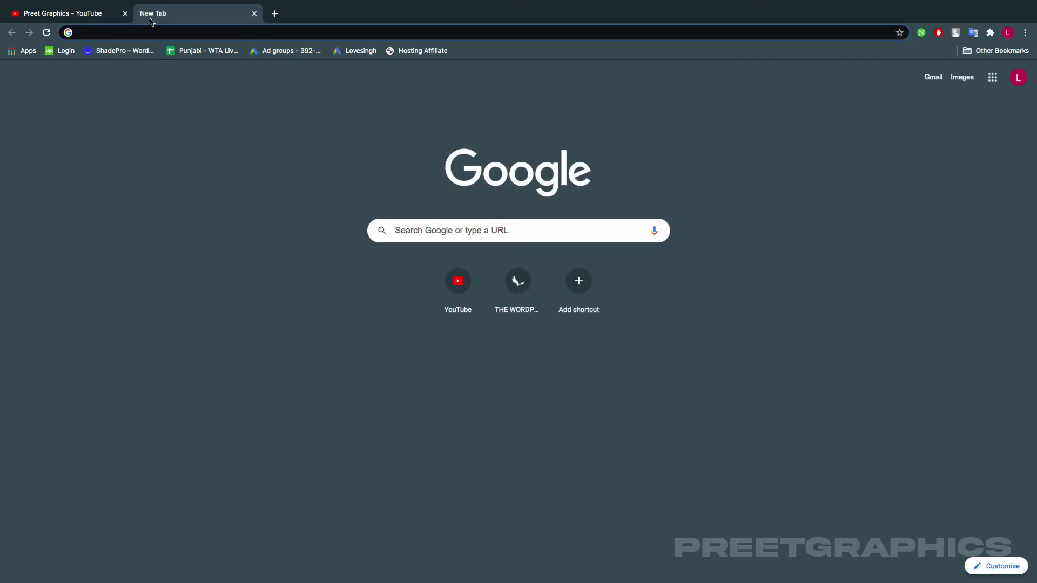
{"action": "type", "text": "icon"}
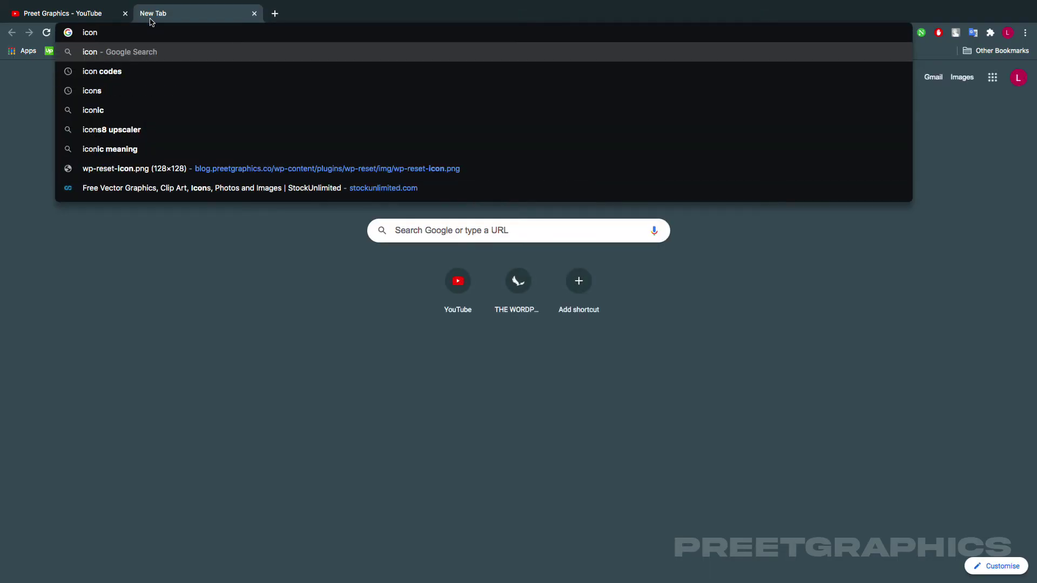
{"action": "type", "text": " png"}
{"action": "key", "text": "Return"}
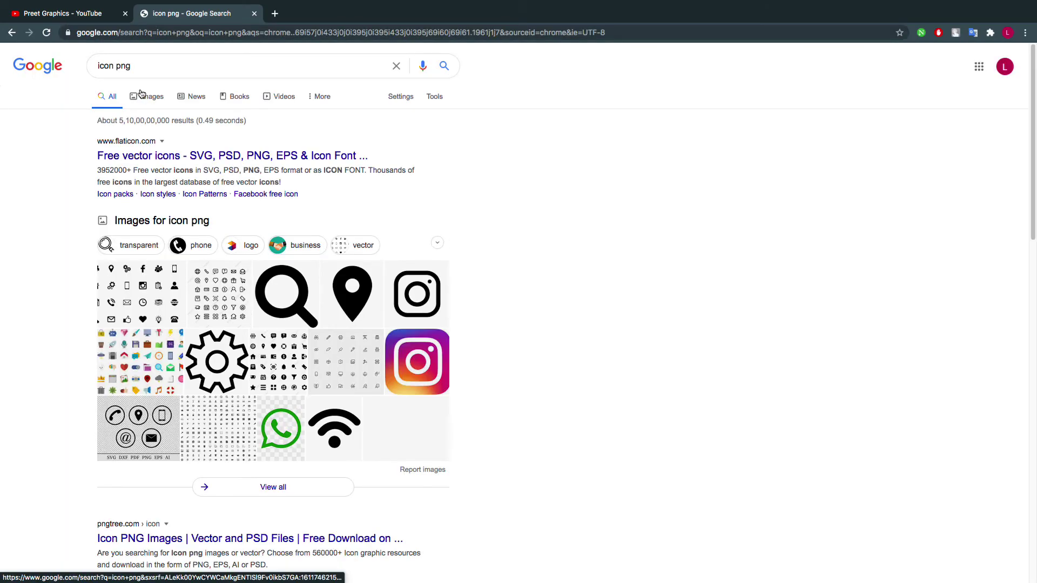
{"action": "left_click", "coordinate": [141, 95]}
{"action": "scroll", "coordinate": [413, 249], "scroll_direction": "down", "scroll_amount": 3}
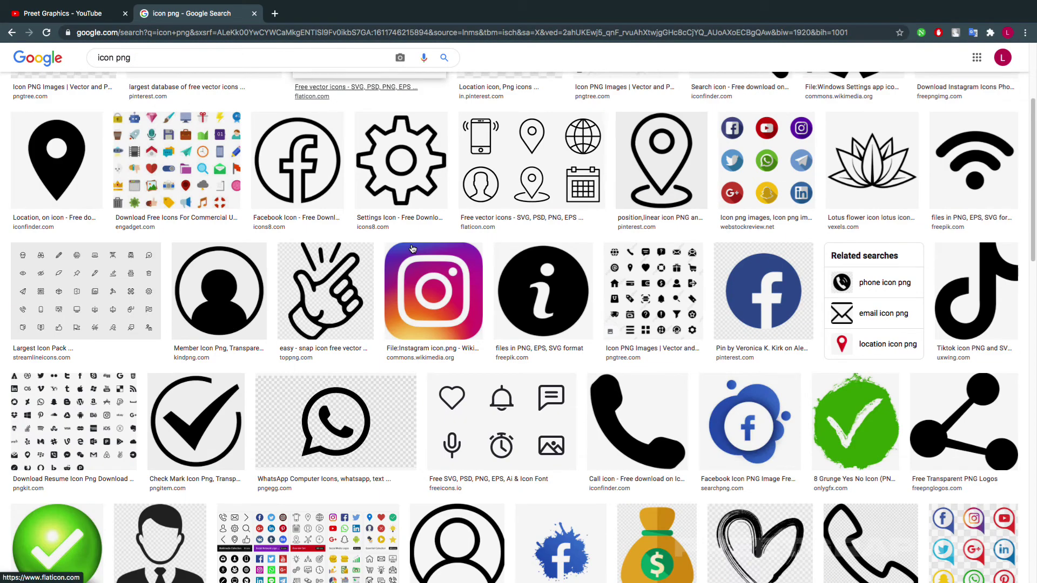
Preview the snapping-hand icon and the outlined circular Facebook icon, and copy the Facebook image
{"action": "left_click", "coordinate": [331, 325]}
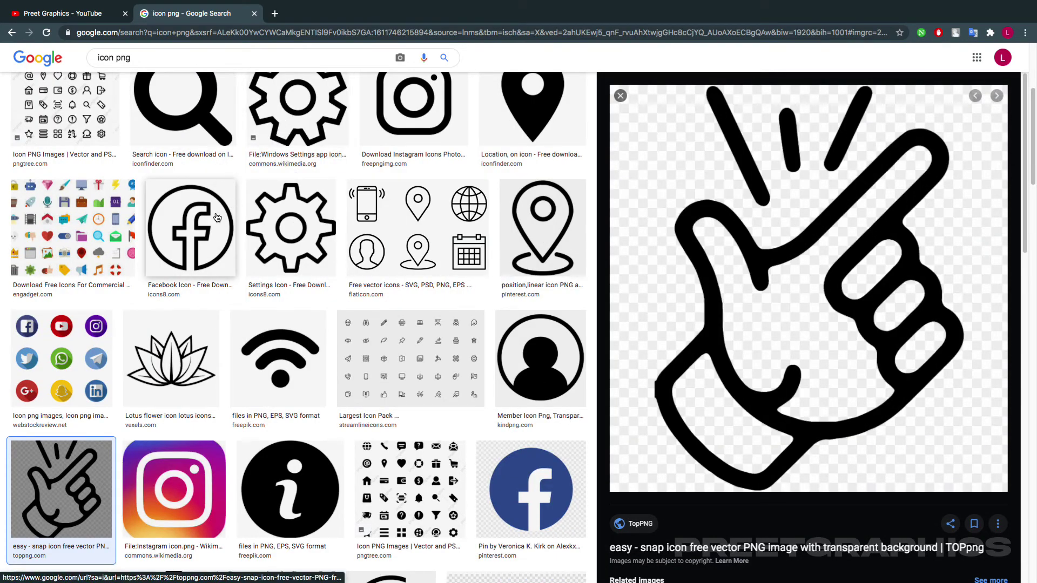
{"action": "left_click", "coordinate": [217, 217]}
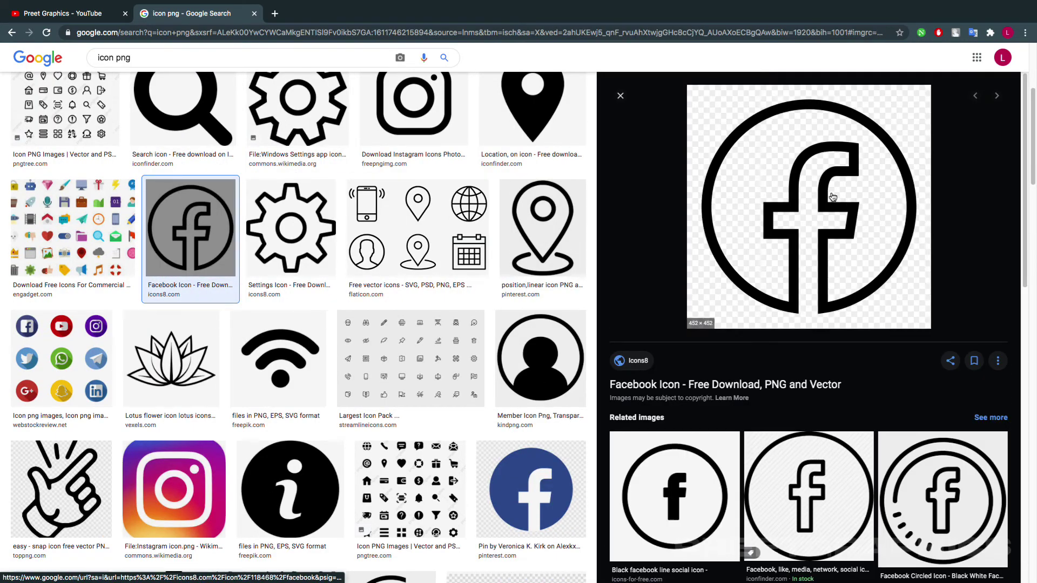
{"action": "right_click", "coordinate": [832, 197]}
{"action": "left_click", "coordinate": [848, 283]}
Switch back to Photoshop and paste the copied Facebook icon into neon.psb as a new layer
{"action": "key", "text": "super+Tab"}
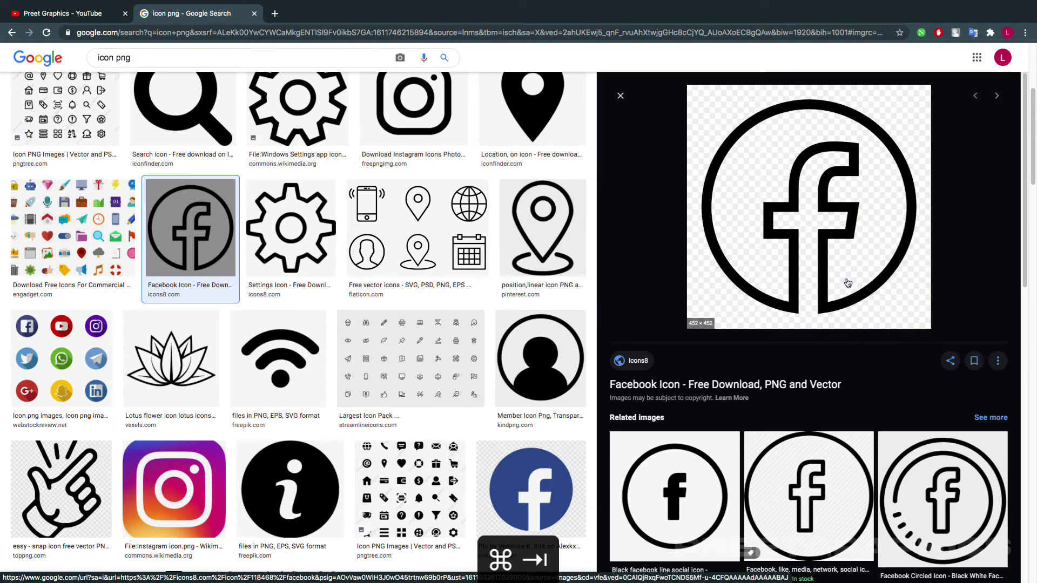
{"action": "key", "text": "super+Tab"}
{"action": "key", "text": "super+Tab"}
{"action": "key", "text": "super+Tab"}
{"action": "key", "text": "super+Tab"}
{"action": "key", "text": "super+Tab"}
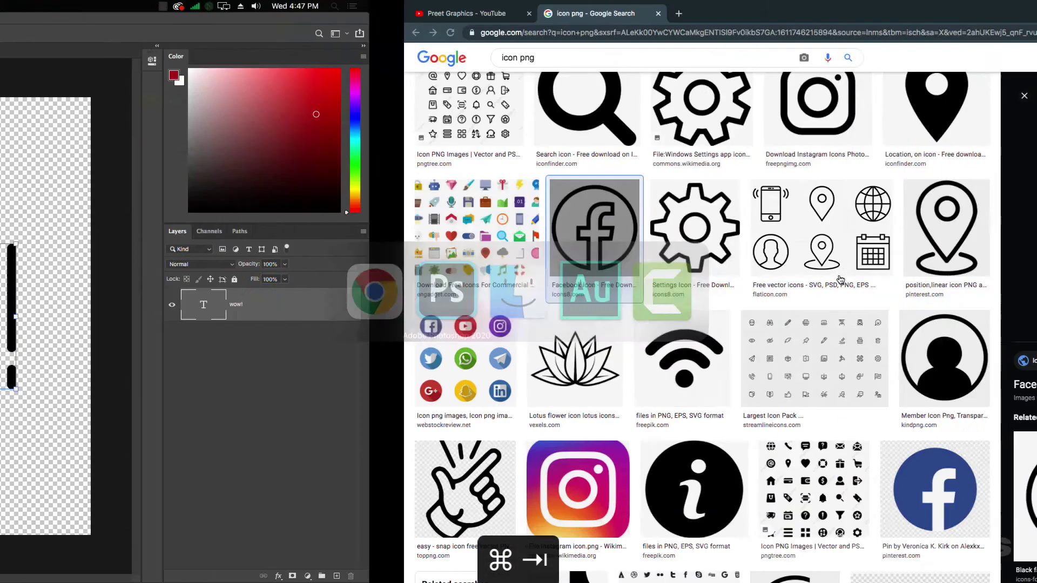
{"action": "key", "text": "super+v"}
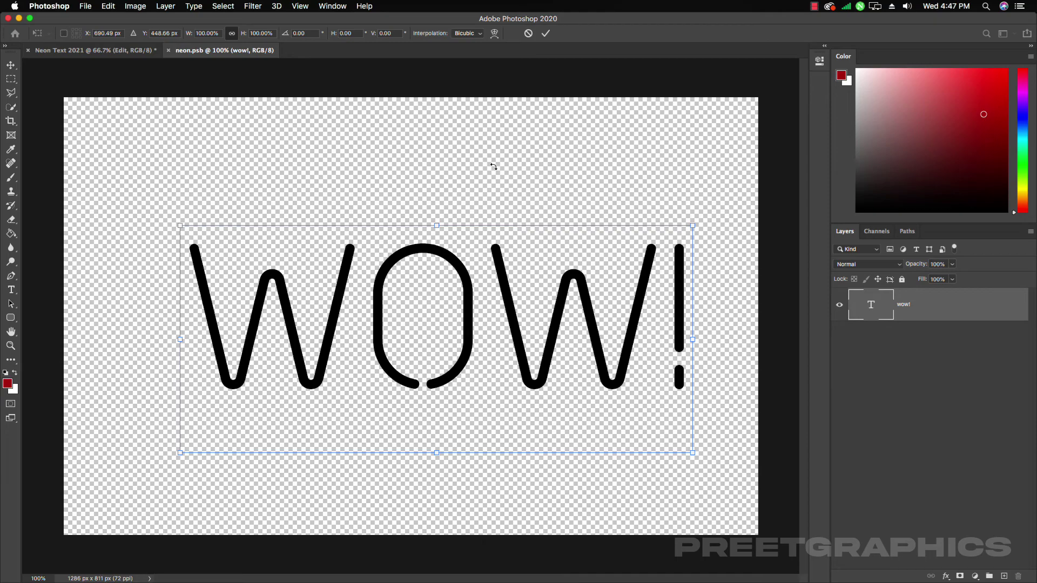
{"action": "key", "text": "Escape"}
{"action": "key", "text": "super+v"}
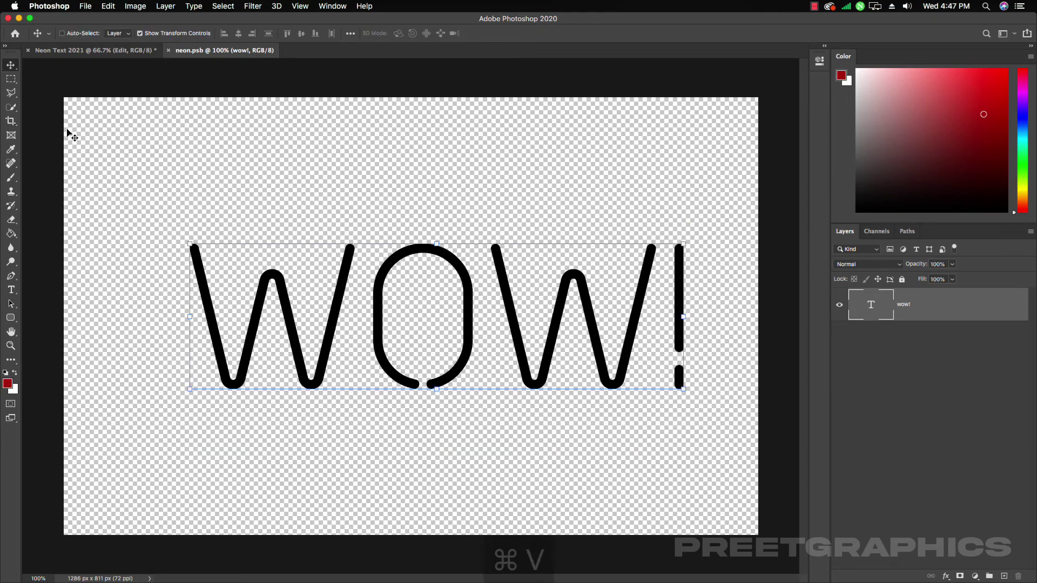
Hide the wow! text layer, save the smart object contents and return to the Neon Text 2021 document
{"action": "left_click", "coordinate": [839, 338]}
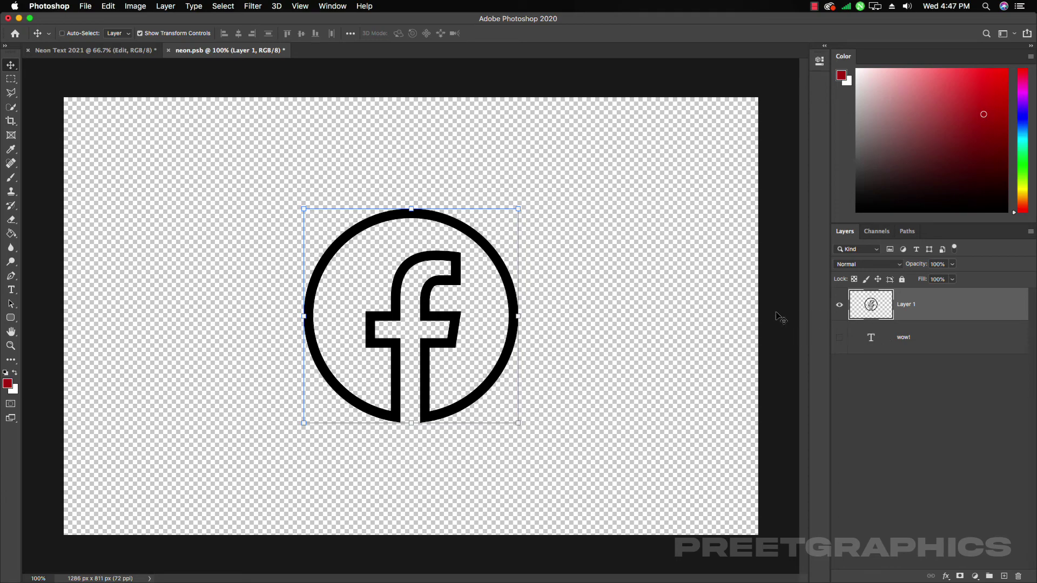
{"action": "key", "text": "super+s"}
{"action": "left_click", "coordinate": [113, 50]}
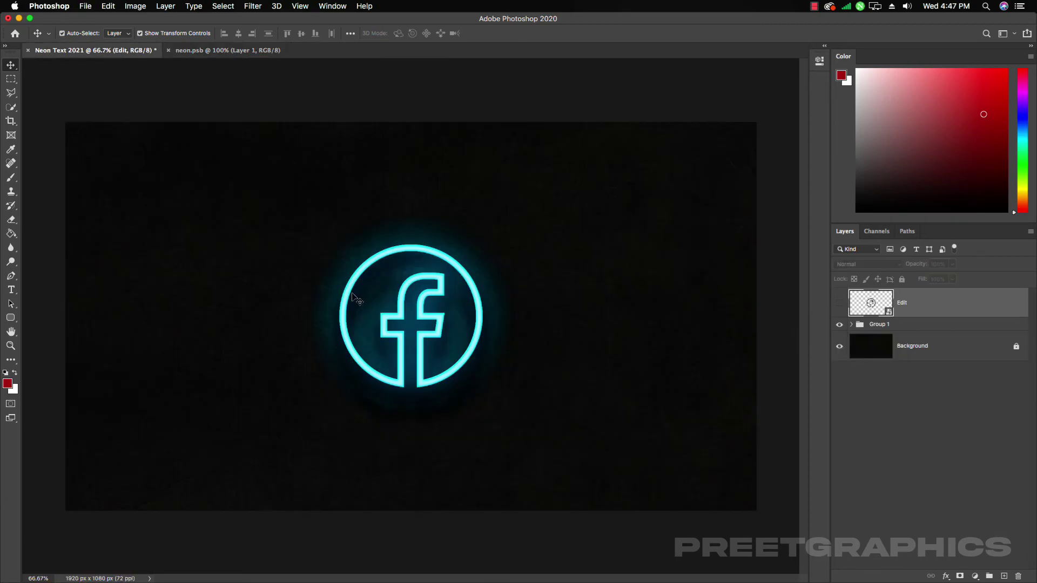
Delete the Facebook icon layer from neon.psb and show the wow! text layer again
{"action": "left_click", "coordinate": [239, 50]}
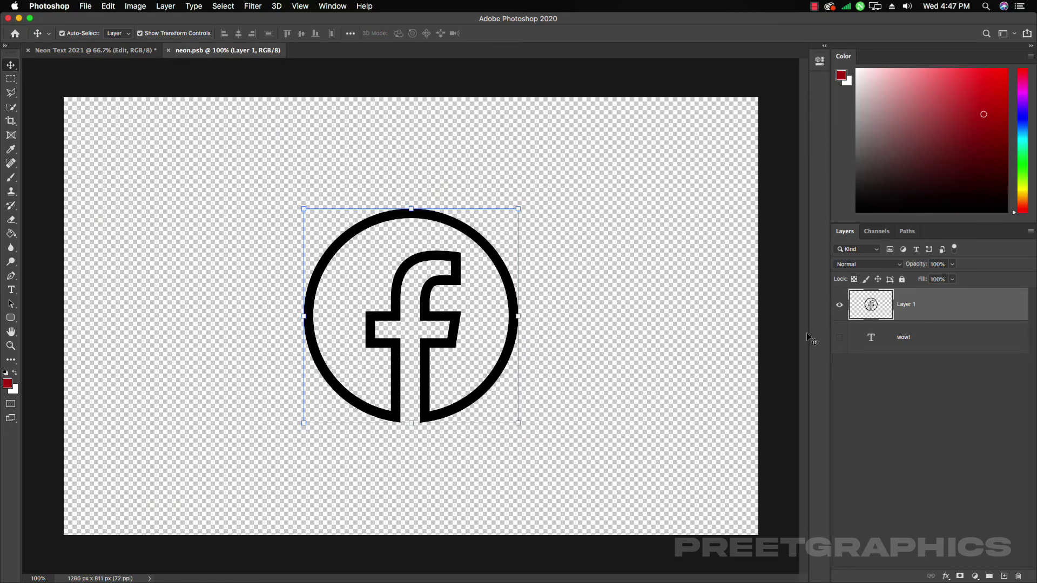
{"action": "left_click", "coordinate": [963, 423]}
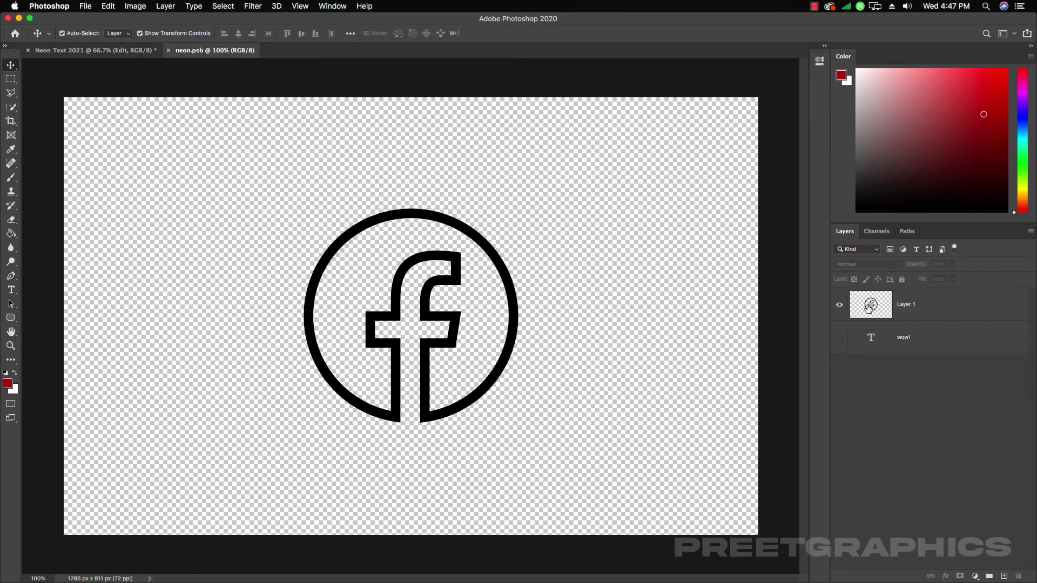
{"action": "left_click", "coordinate": [869, 307]}
{"action": "key", "text": "Delete"}
{"action": "left_click", "coordinate": [839, 305]}
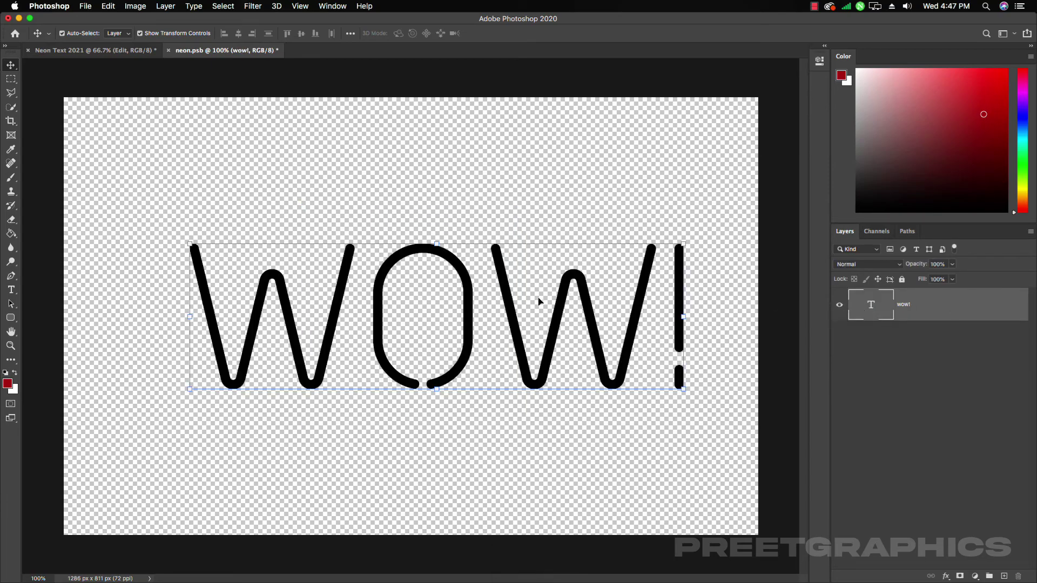
Replace the wow! text with "NEON", centre it on the canvas and leave no layer selected
{"action": "left_click_drag", "start_coordinate": [538, 301], "coordinate": [490, 312]}
{"action": "double_click", "coordinate": [871, 305]}
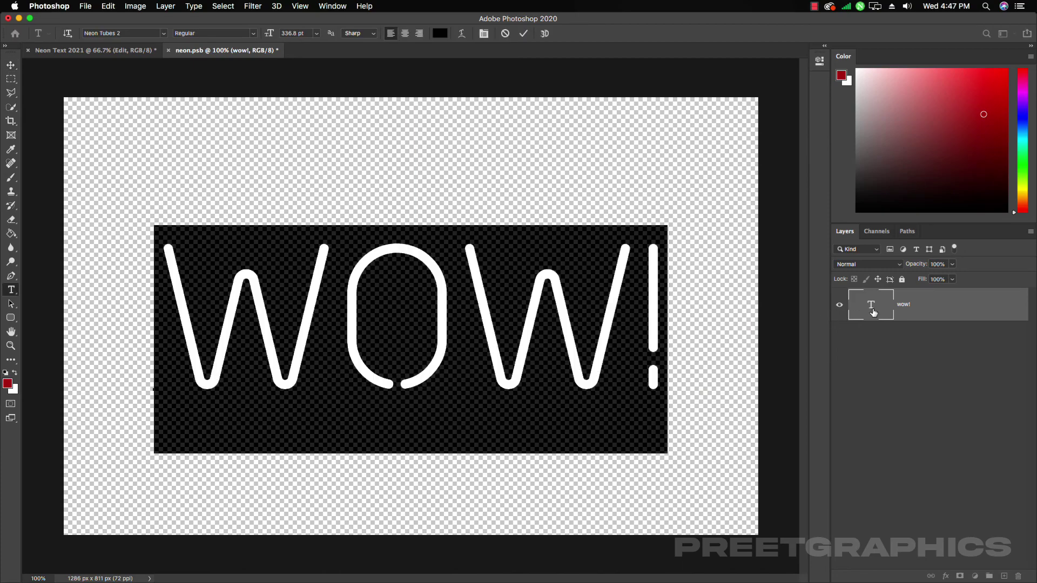
{"action": "type", "text": "NEON"}
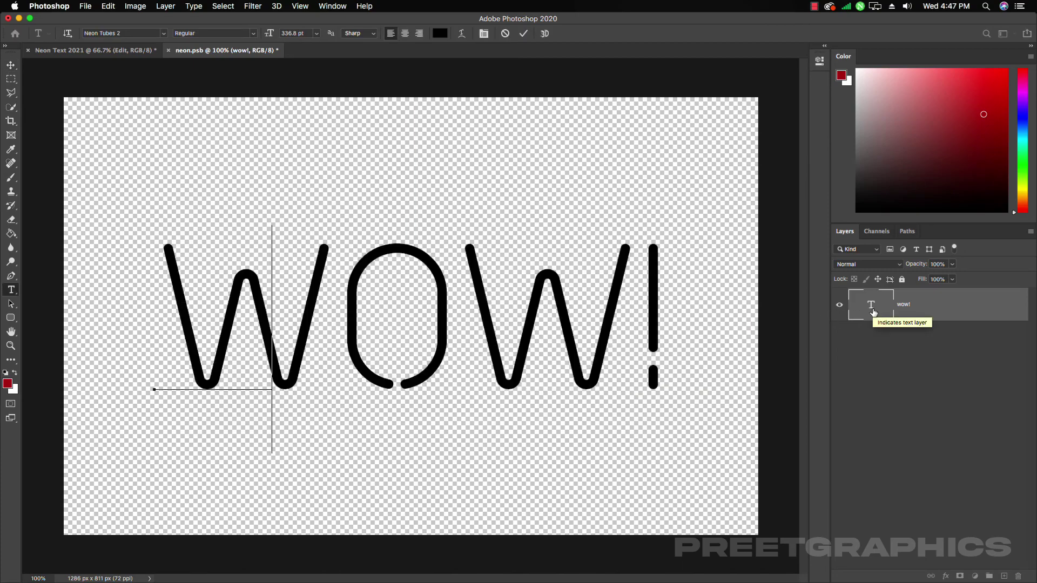
{"action": "left_click", "coordinate": [11, 65]}
{"action": "left_click_drag", "start_coordinate": [396, 315], "coordinate": [422, 315]}
{"action": "key", "text": "alt+super+a"}
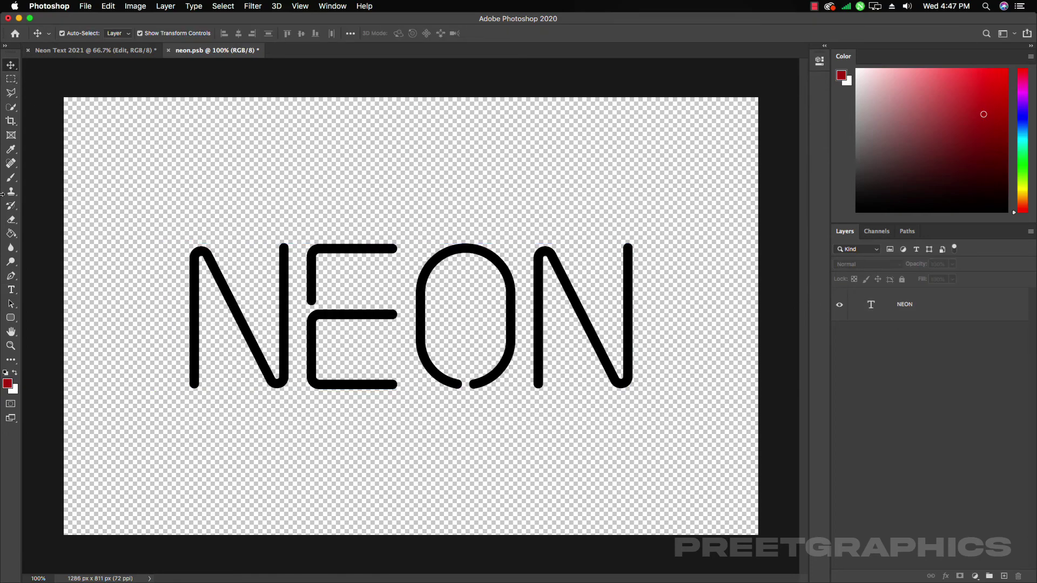
Draw a black rounded-rectangle bar about 784 × 7 px above the NEON text and place a copy of it below the text
{"action": "left_click", "coordinate": [11, 318]}
{"action": "left_click", "coordinate": [37, 328]}
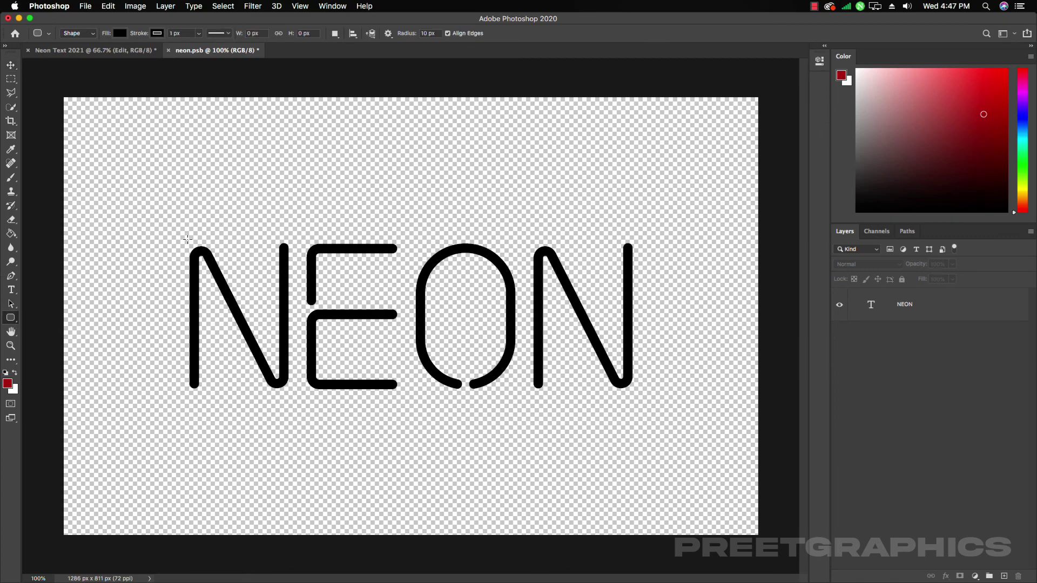
{"action": "right_click", "coordinate": [10, 318]}
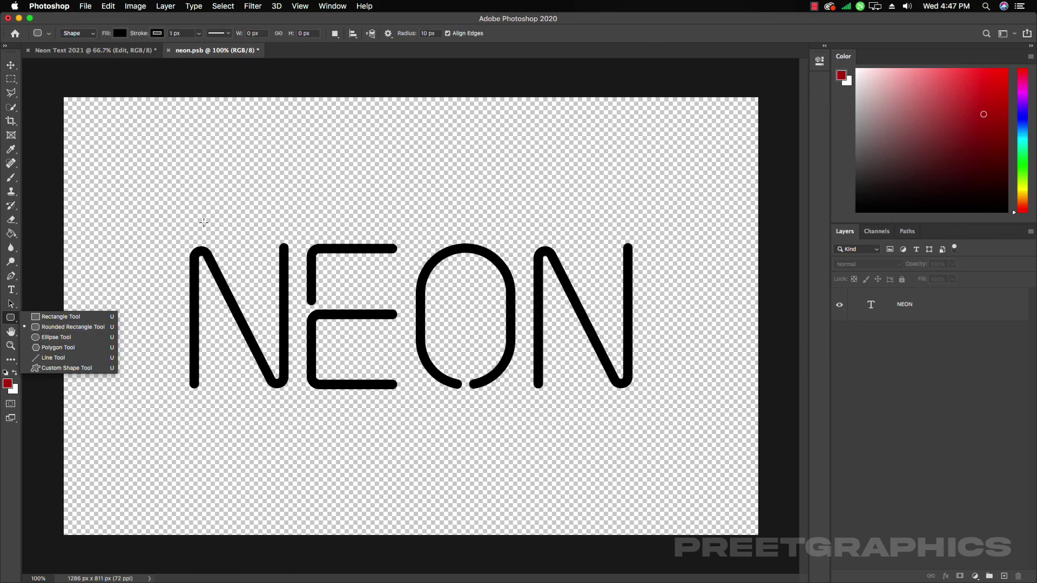
{"action": "left_click_drag", "start_coordinate": [204, 222], "coordinate": [627, 226]}
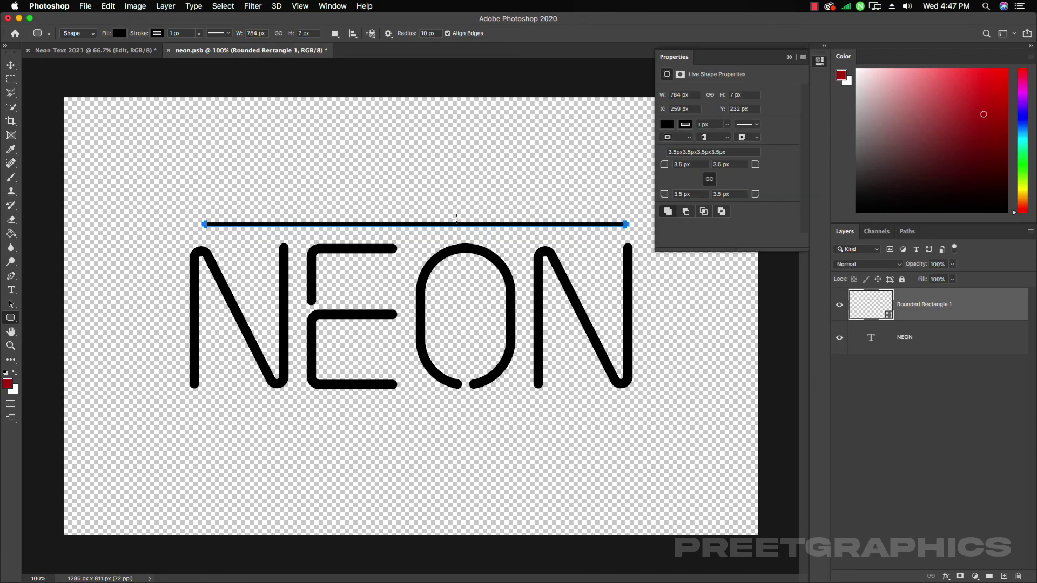
{"action": "left_click", "coordinate": [11, 67]}
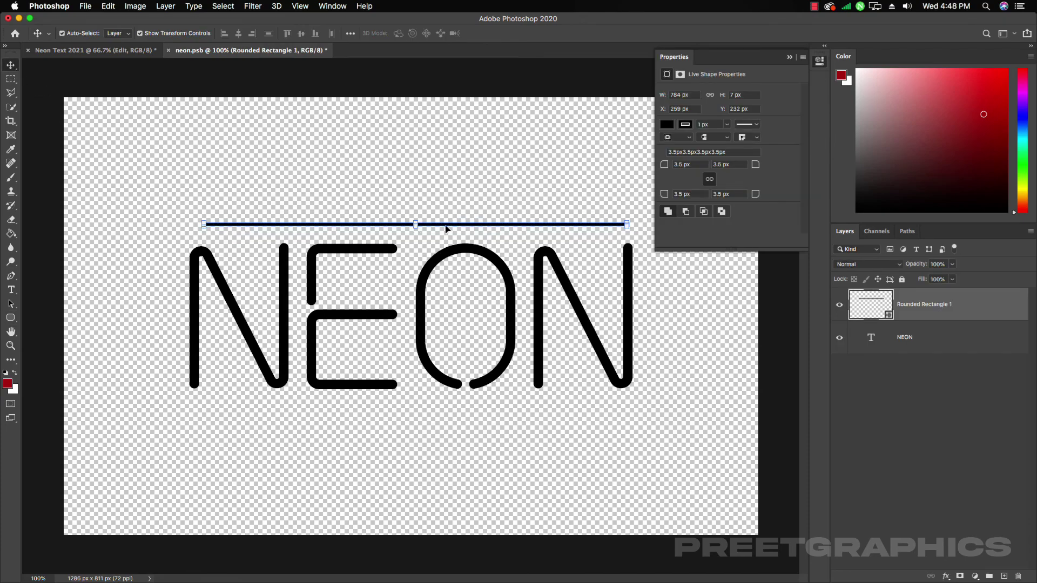
{"action": "left_click_drag", "start_coordinate": [445, 225], "coordinate": [430, 413]}
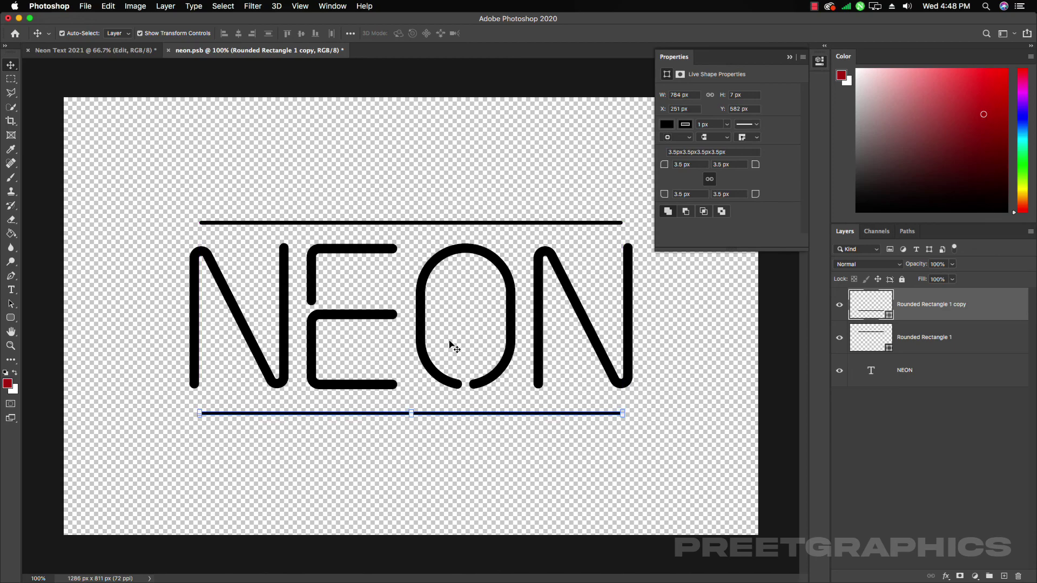
Deselect the bar copy, save the smart object contents and return to the Neon Text 2021 document
{"action": "left_click", "coordinate": [488, 165]}
{"action": "key", "text": "super+s"}
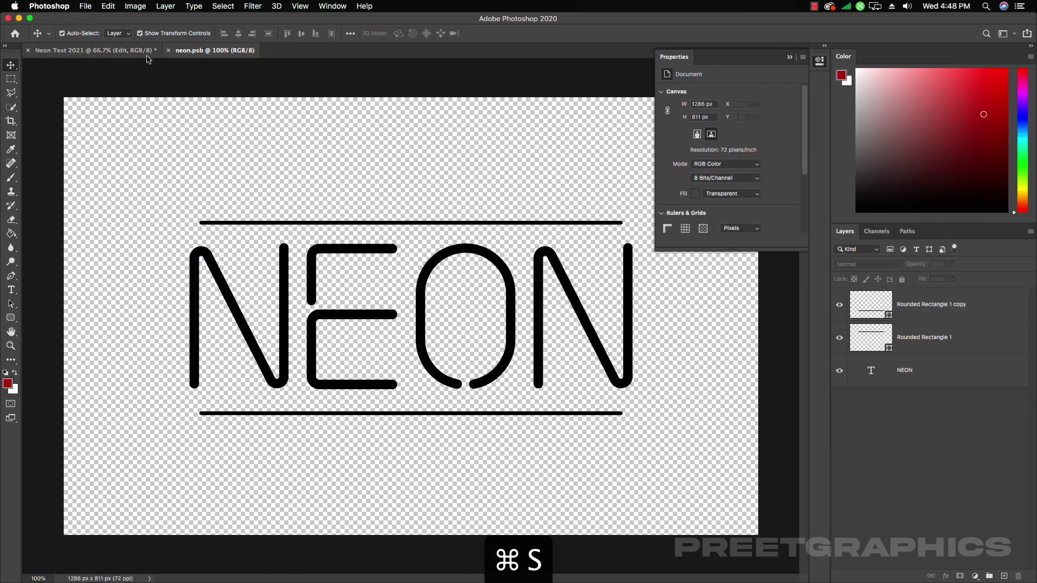
{"action": "left_click", "coordinate": [123, 50]}
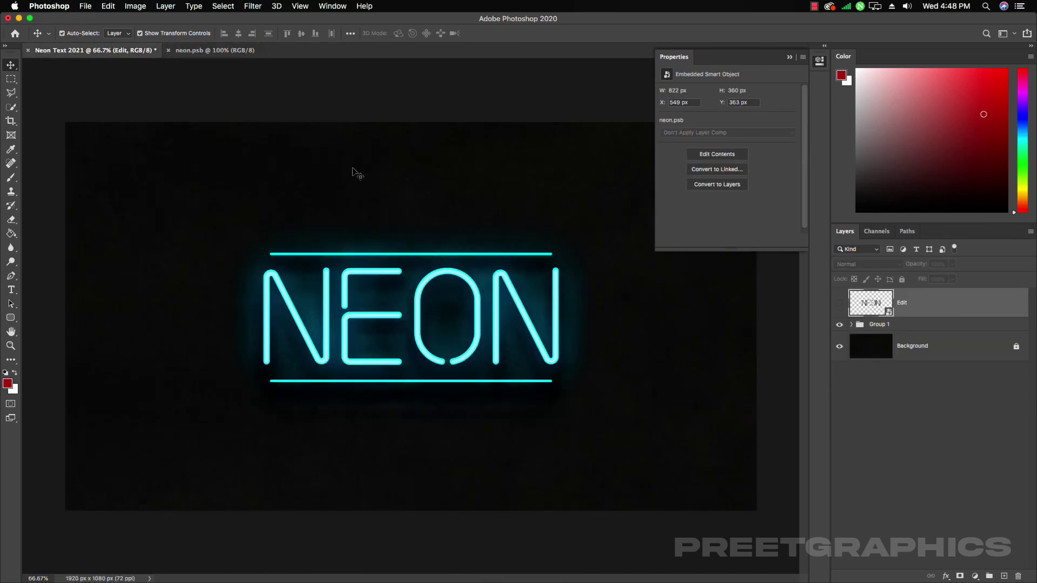
In neon.psb, move the two bars farther above and below the NEON text, save the contents and return to the Neon Text 2021 document
{"action": "left_click", "coordinate": [789, 57]}
{"action": "left_click", "coordinate": [208, 51]}
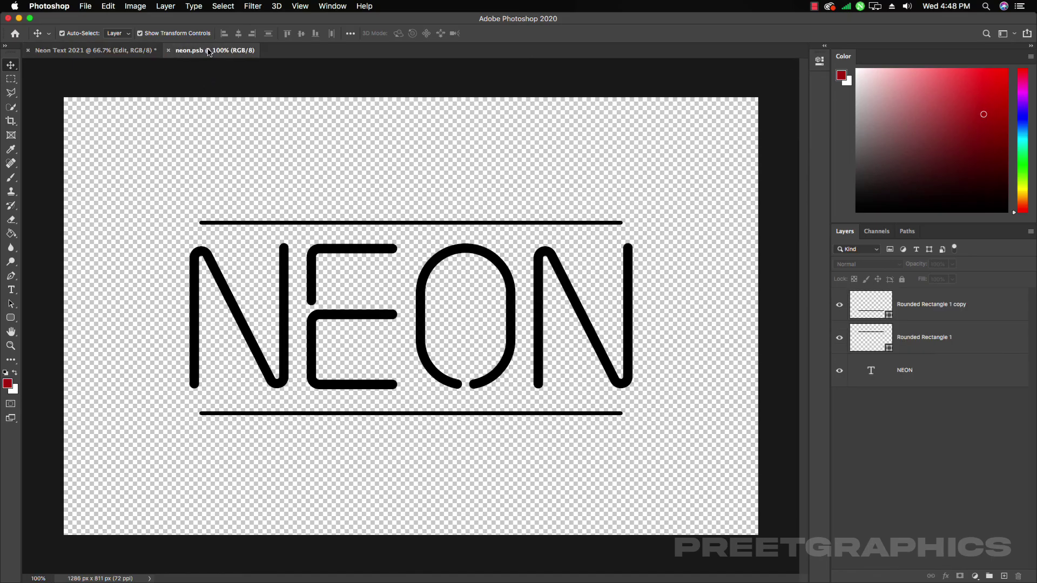
{"action": "left_click", "coordinate": [493, 222]}
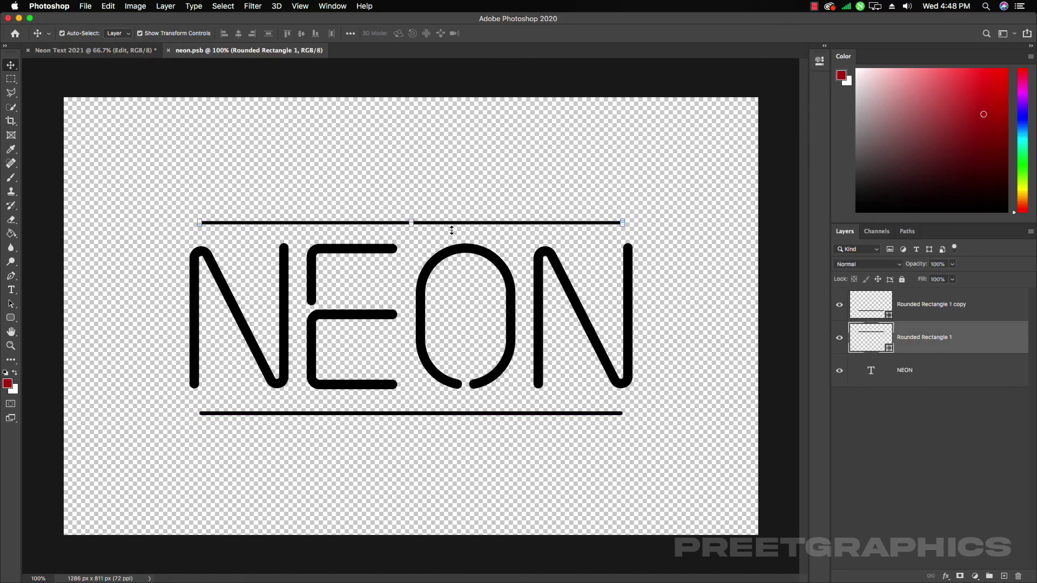
{"action": "left_click_drag", "start_coordinate": [453, 228], "coordinate": [454, 192]}
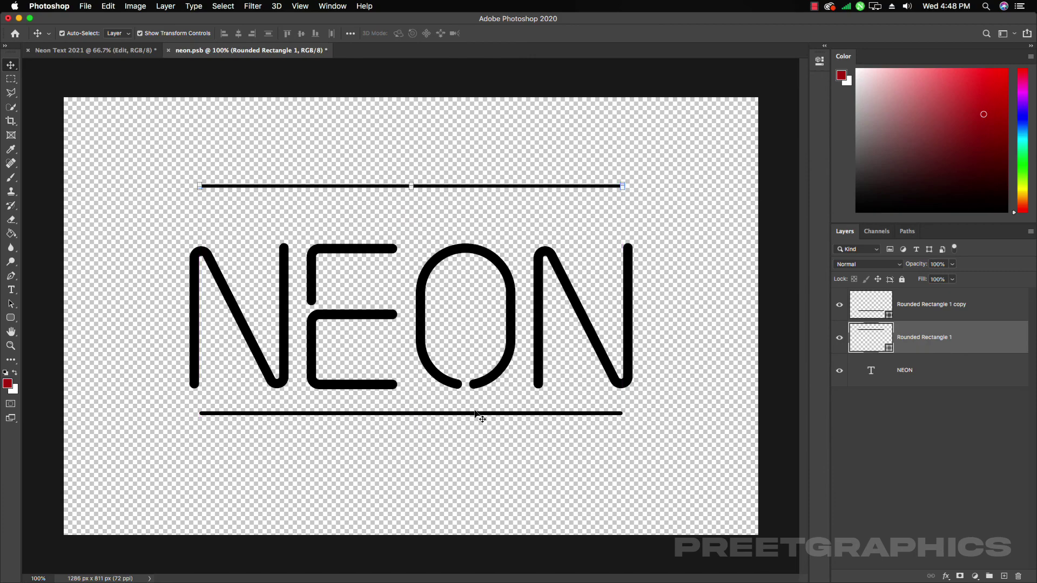
{"action": "left_click", "coordinate": [473, 416]}
{"action": "left_click_drag", "start_coordinate": [472, 416], "coordinate": [472, 456]}
{"action": "key", "text": "super+s"}
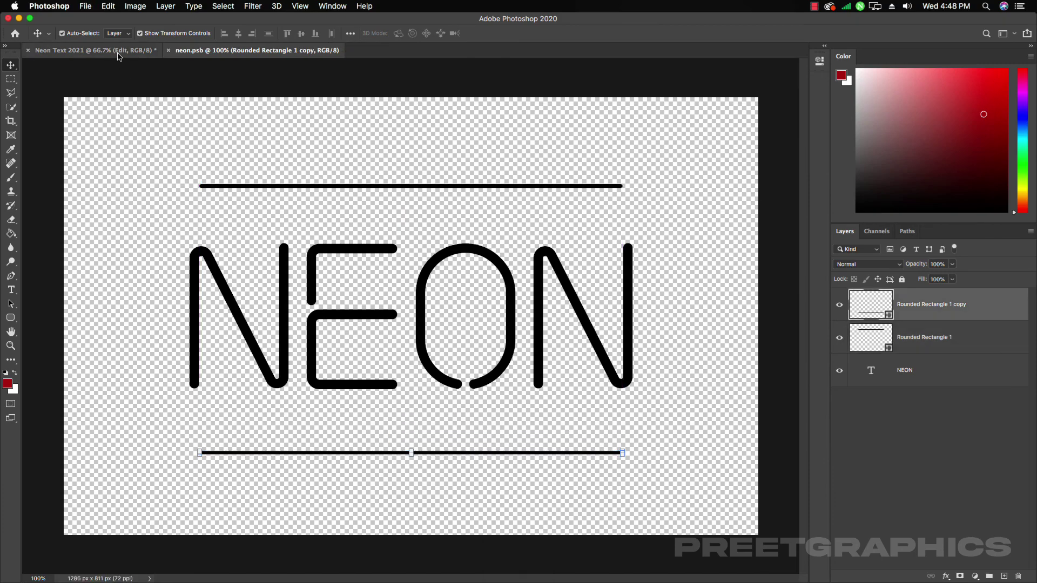
{"action": "left_click", "coordinate": [119, 50]}
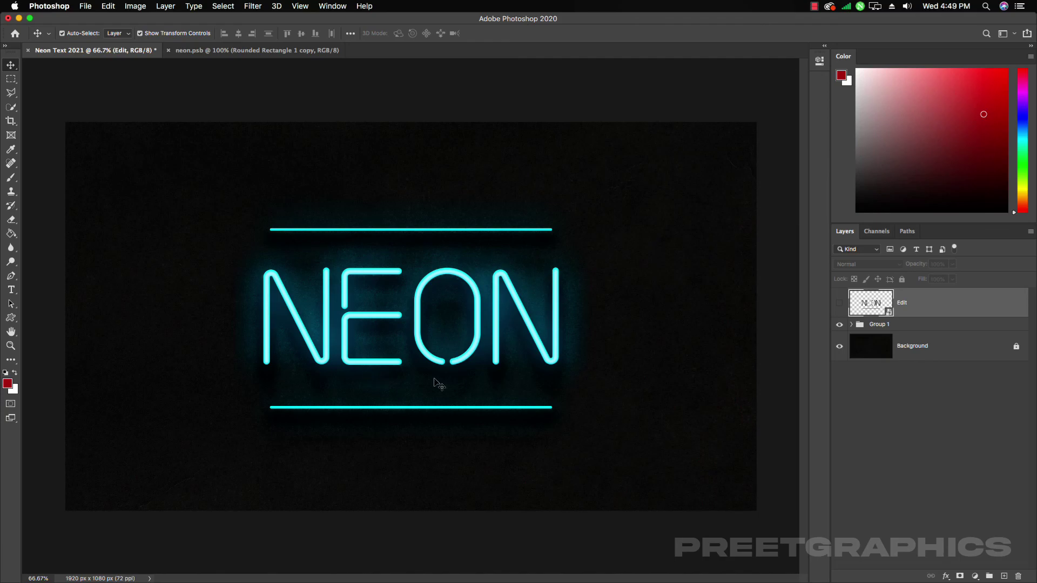
Add a Hue/Saturation adjustment layer at the top of the layer stack, above the Edit smart object
{"action": "left_click", "coordinate": [917, 385]}
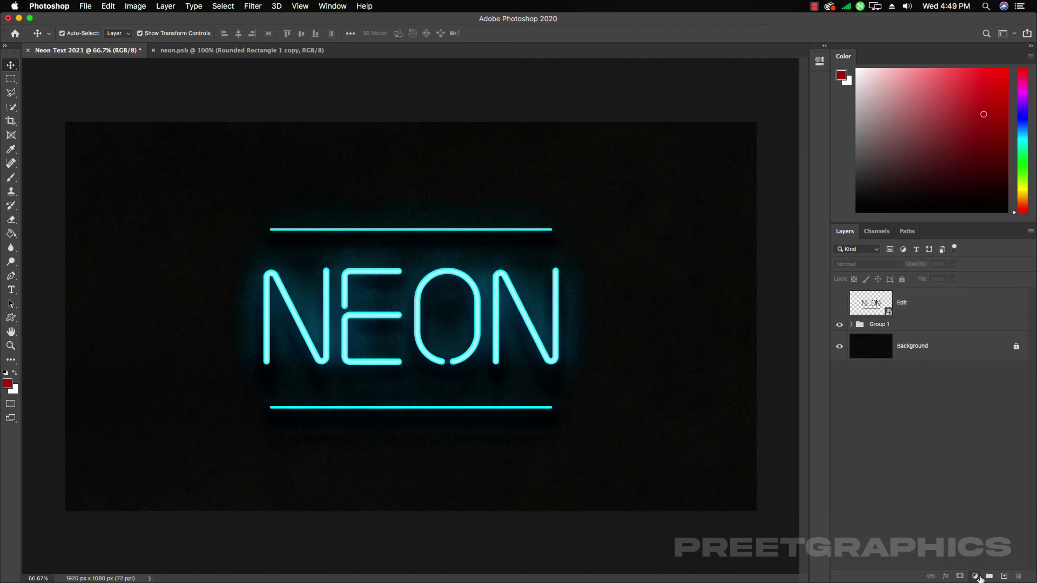
{"action": "left_click", "coordinate": [976, 577]}
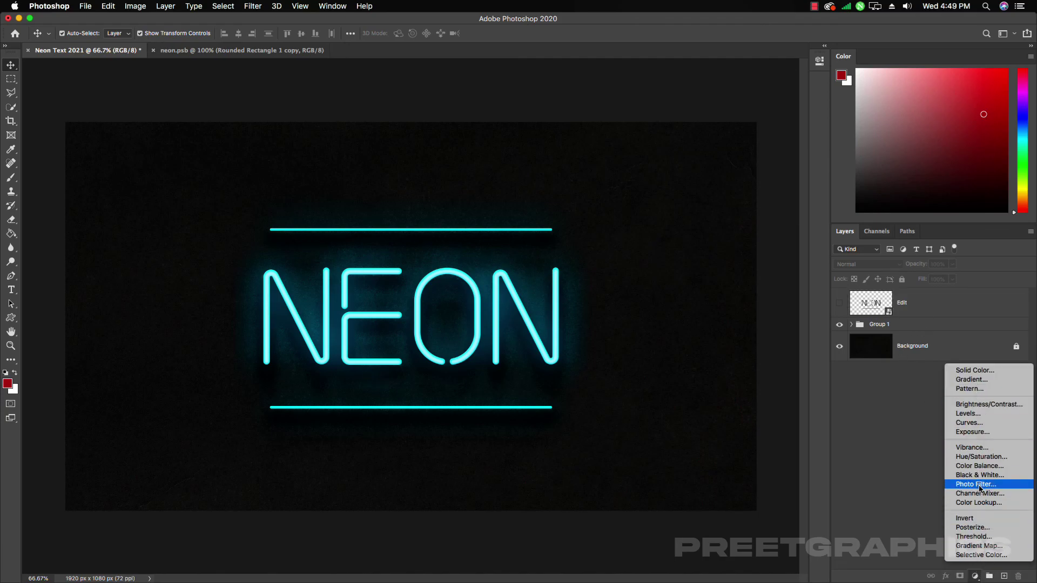
{"action": "left_click", "coordinate": [982, 457]}
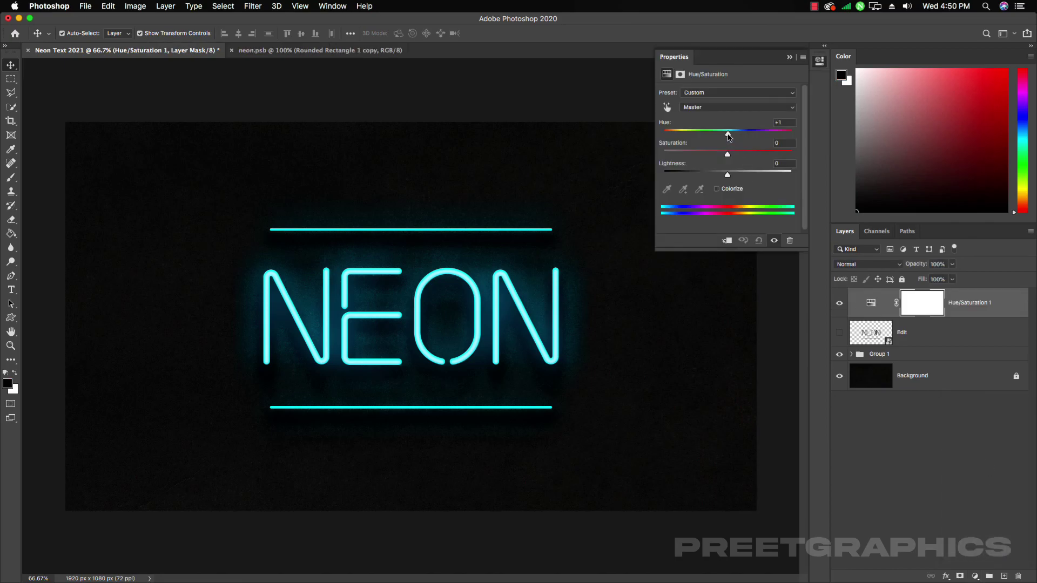